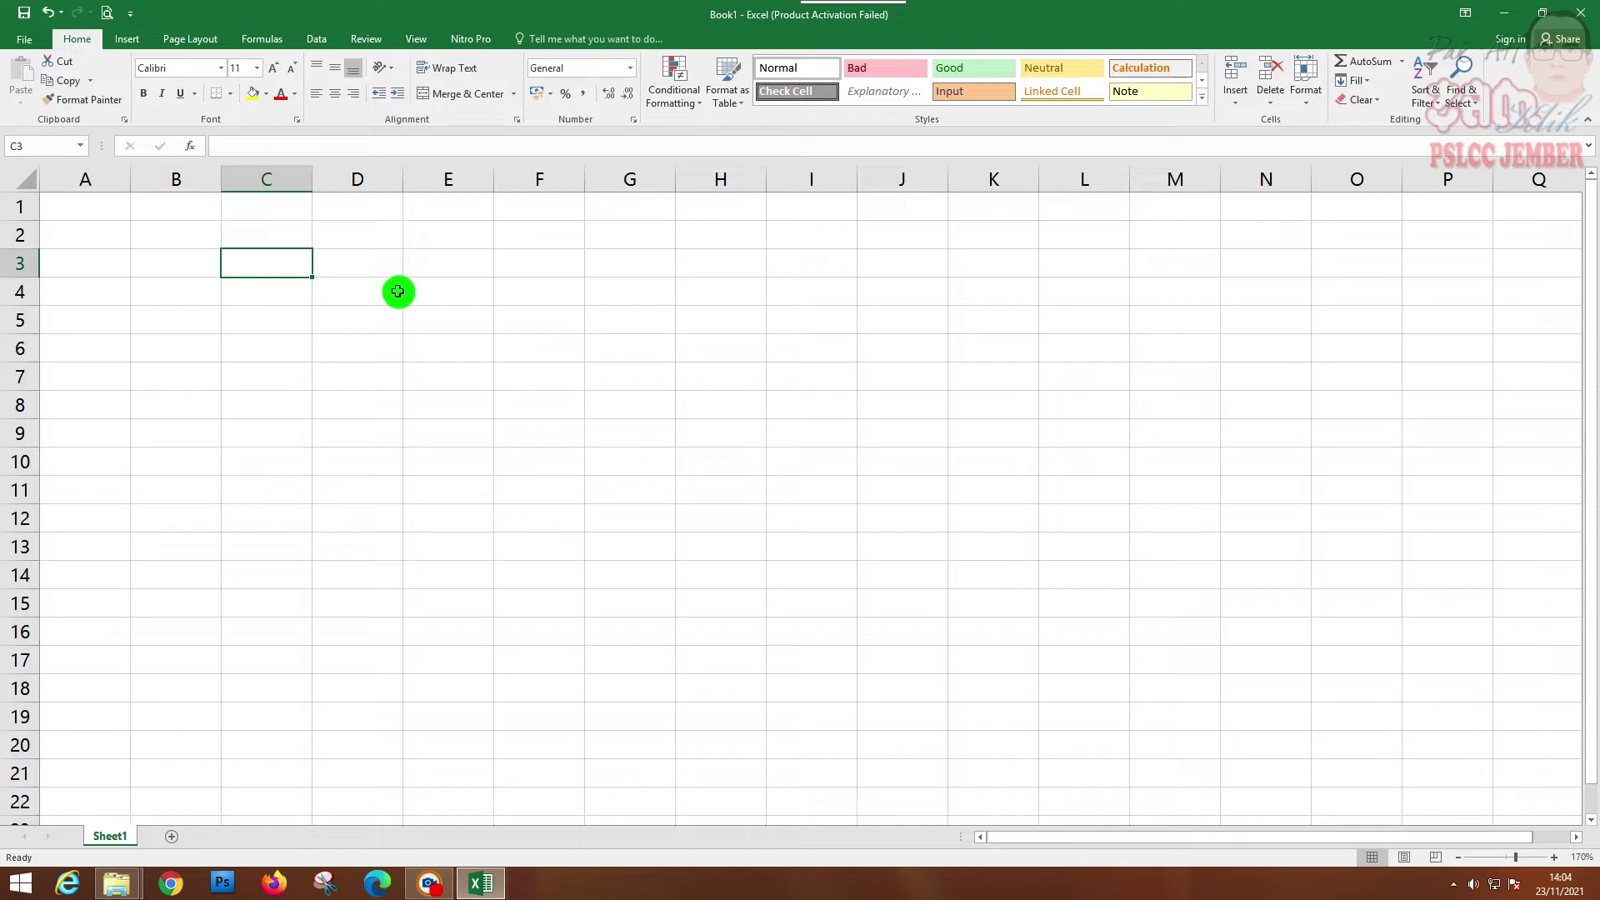
click(378, 270)
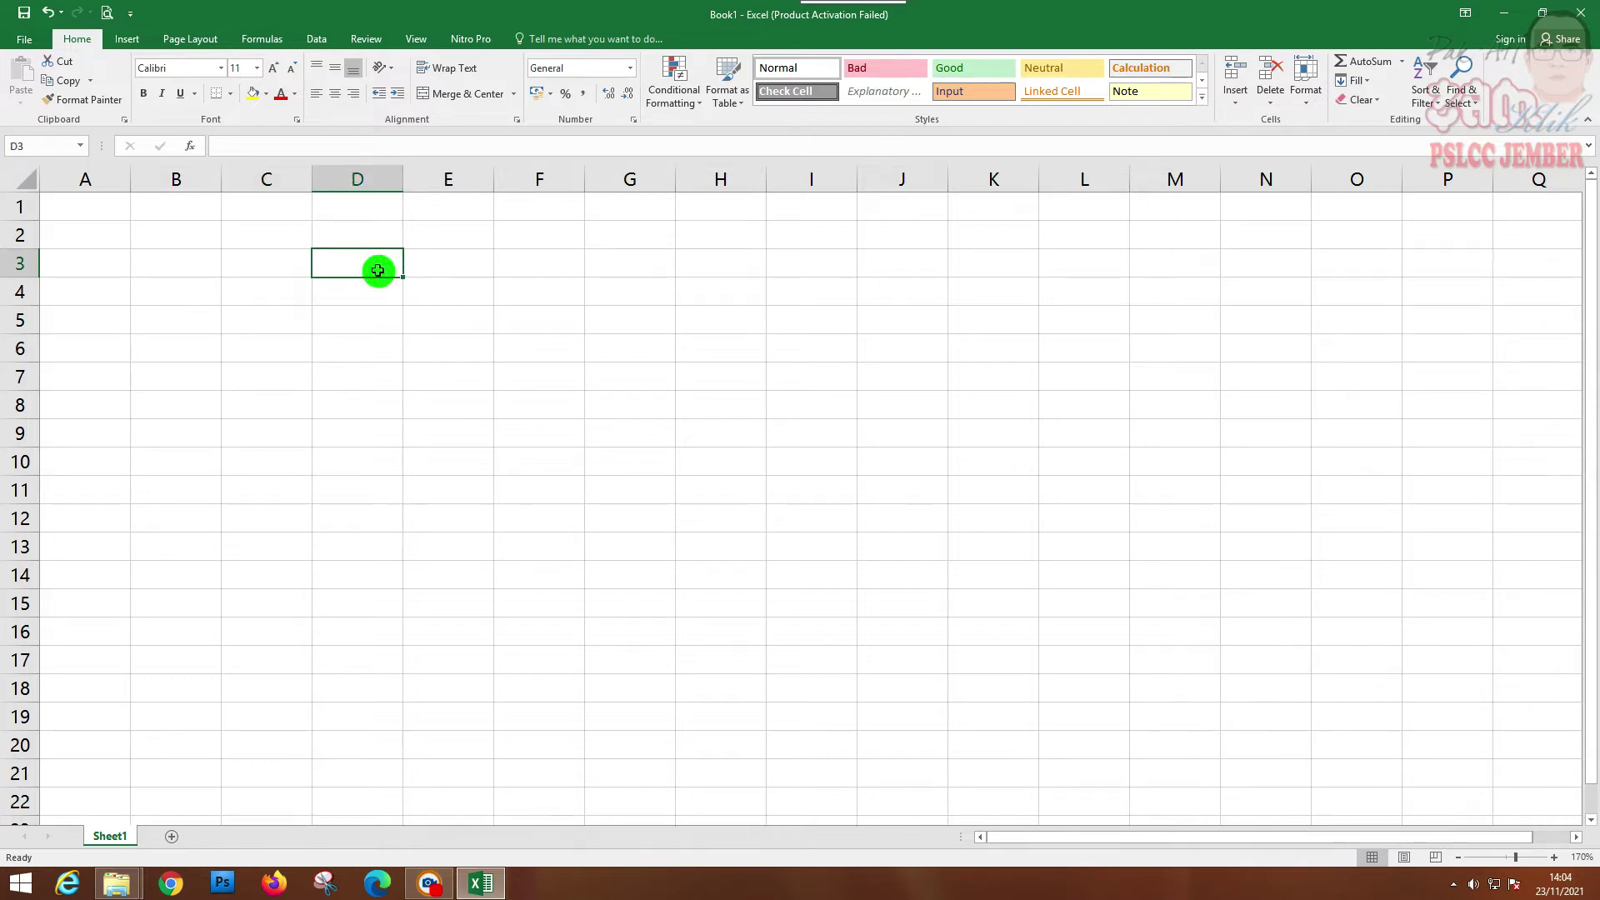
key(Right)
key(Right)
key(Left)
key(Left)
key(Right)
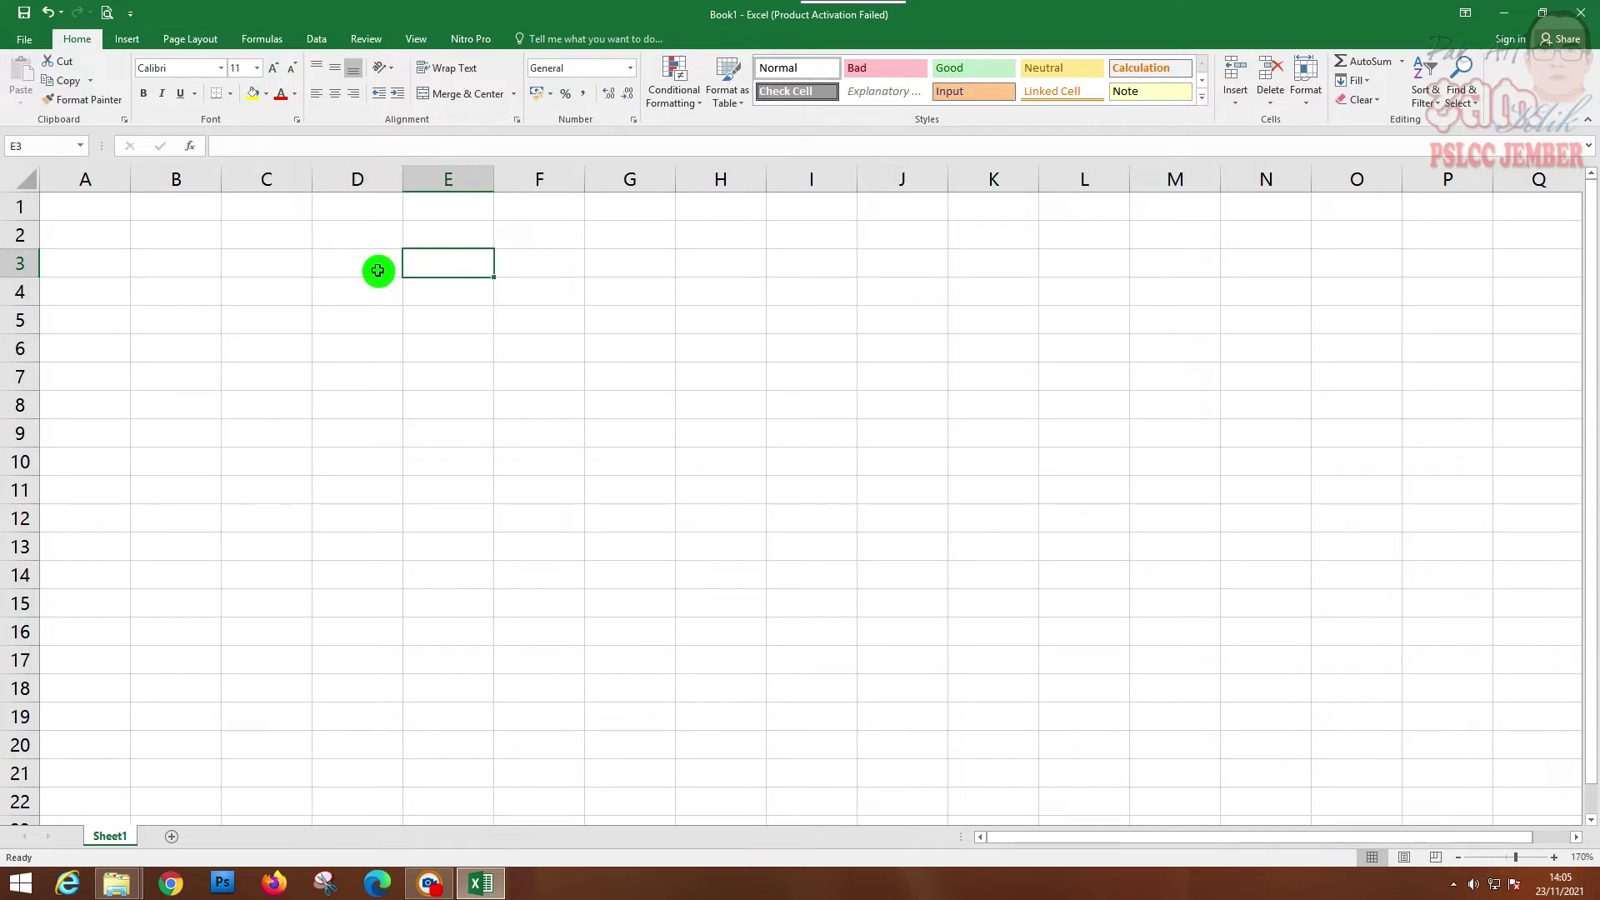
key(Down)
key(Up)
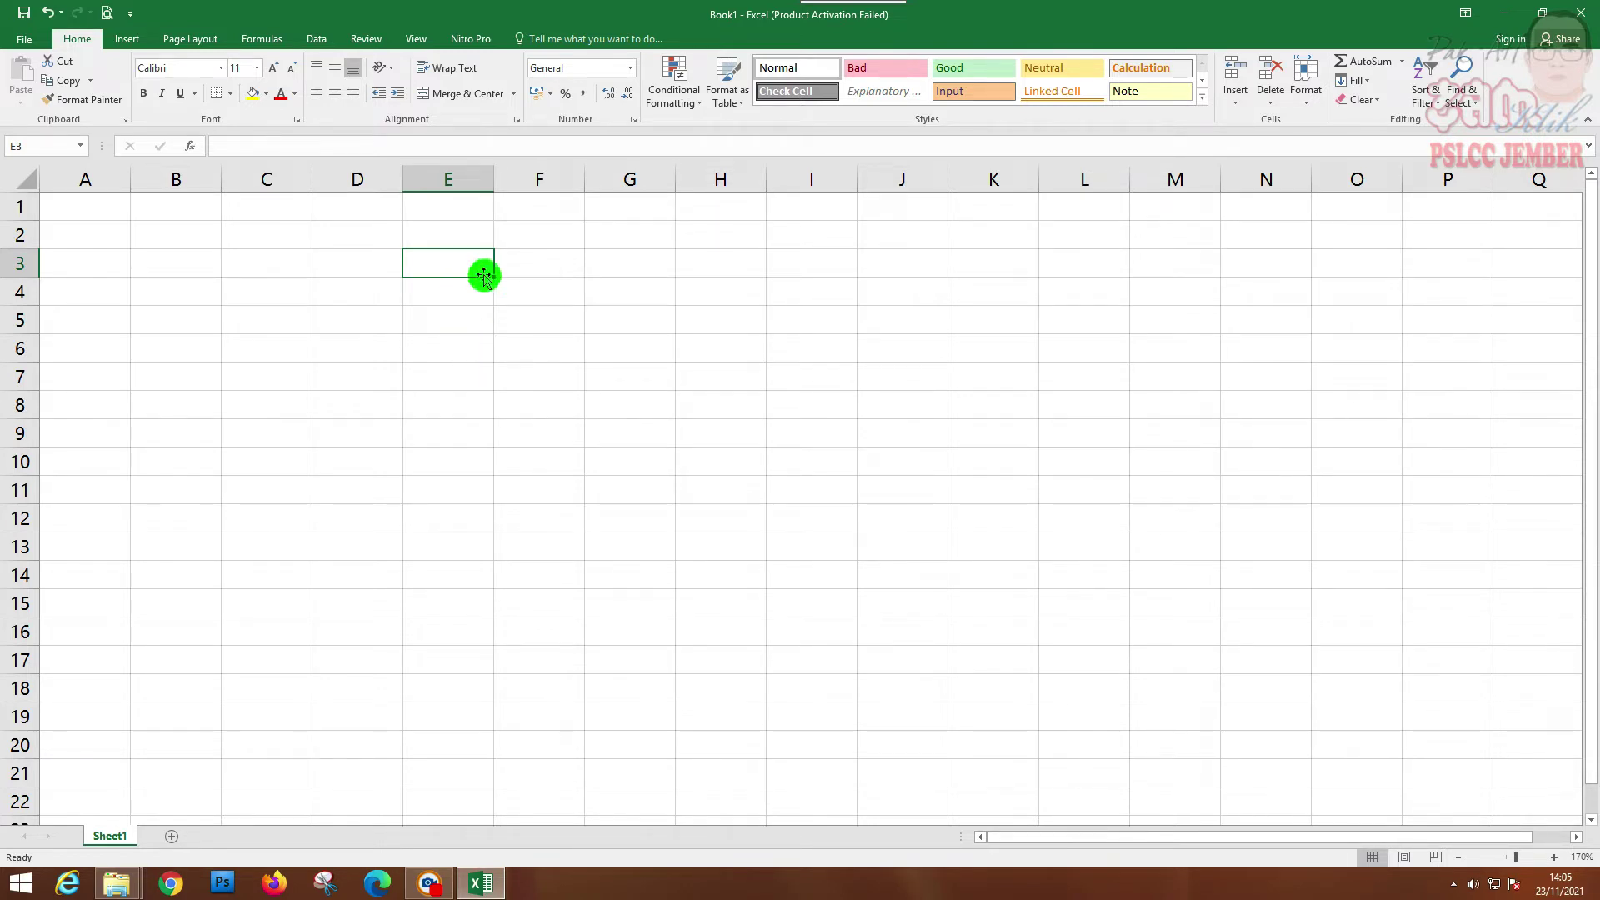
click(481, 357)
click(445, 264)
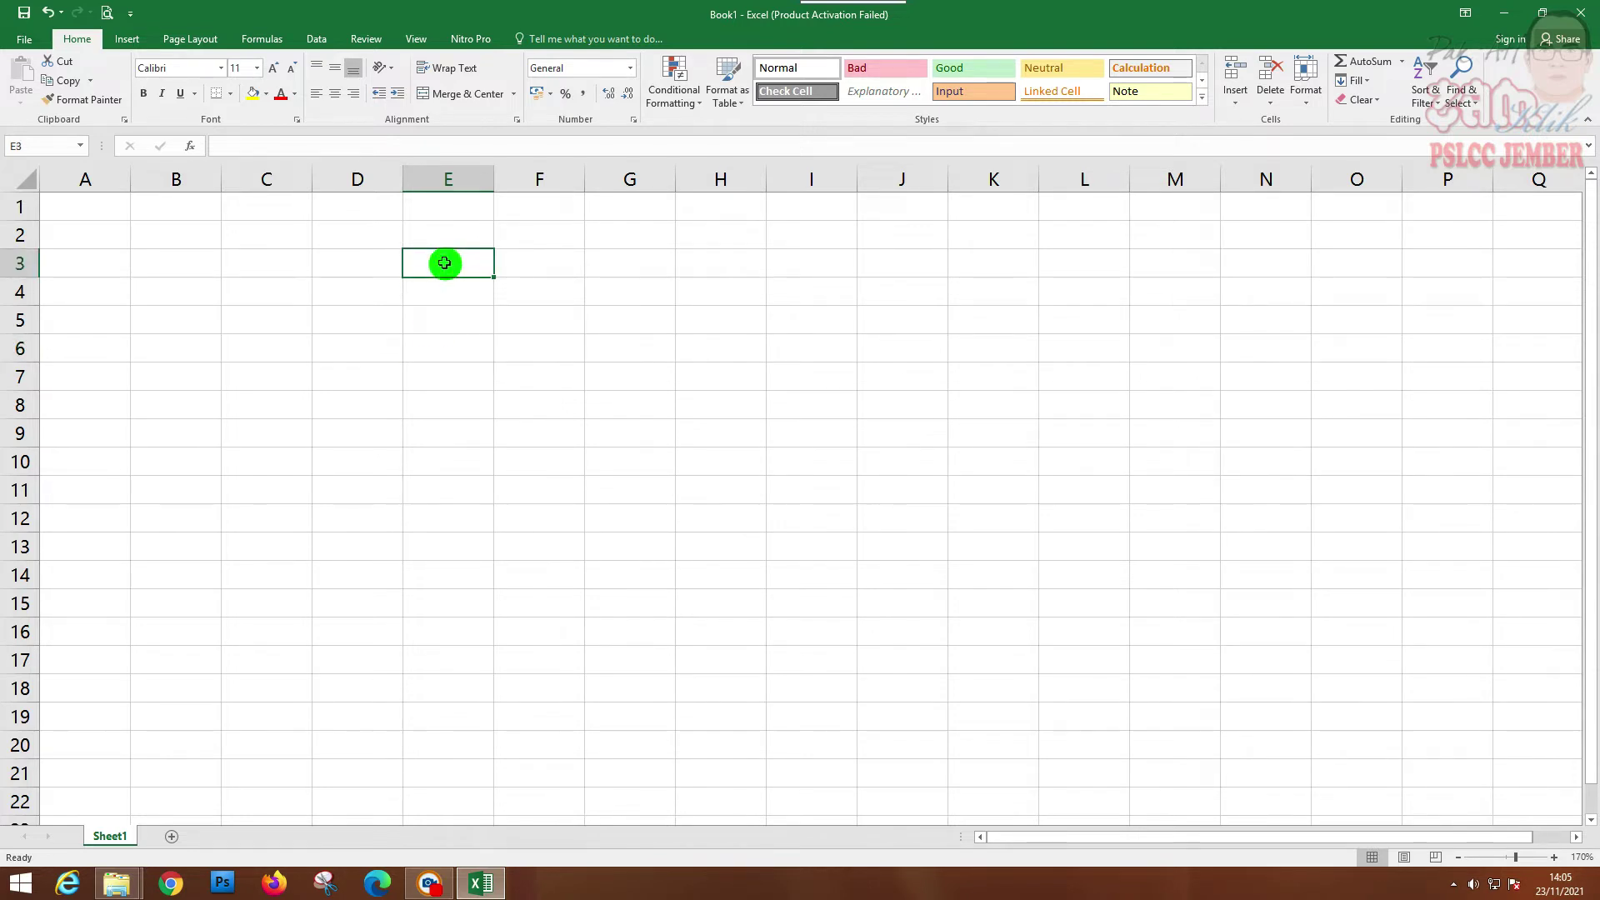
click(433, 325)
Enter the numbers 10, 40, 50, 20 and 10 down column D in cells D3 to D7.
click(446, 272)
key(Left)
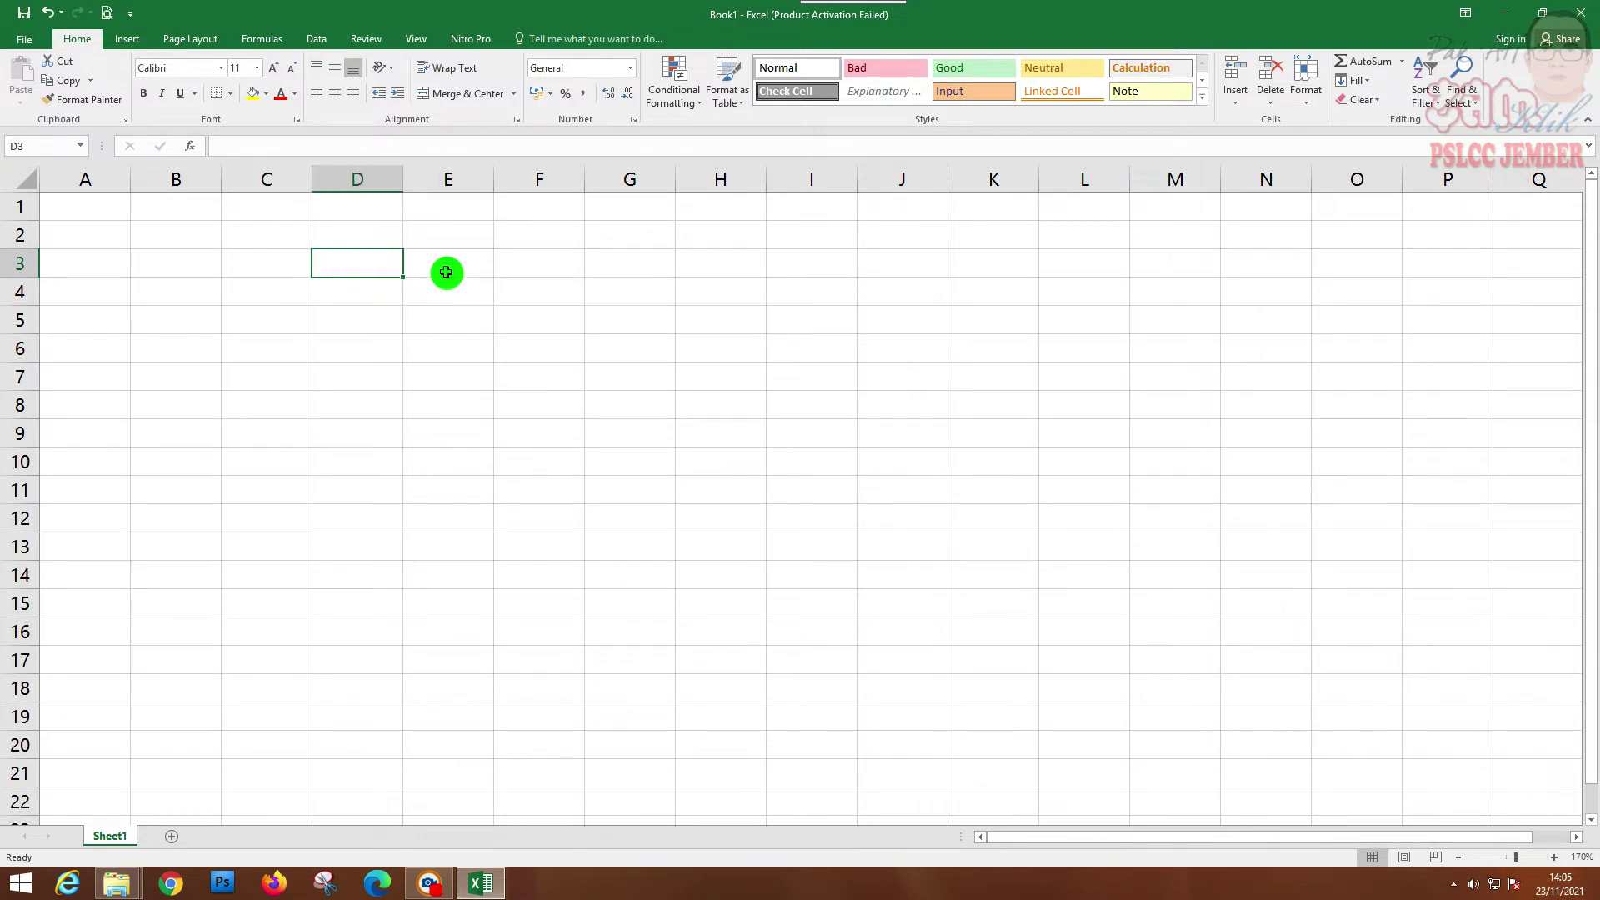
text(10)
key(Return)
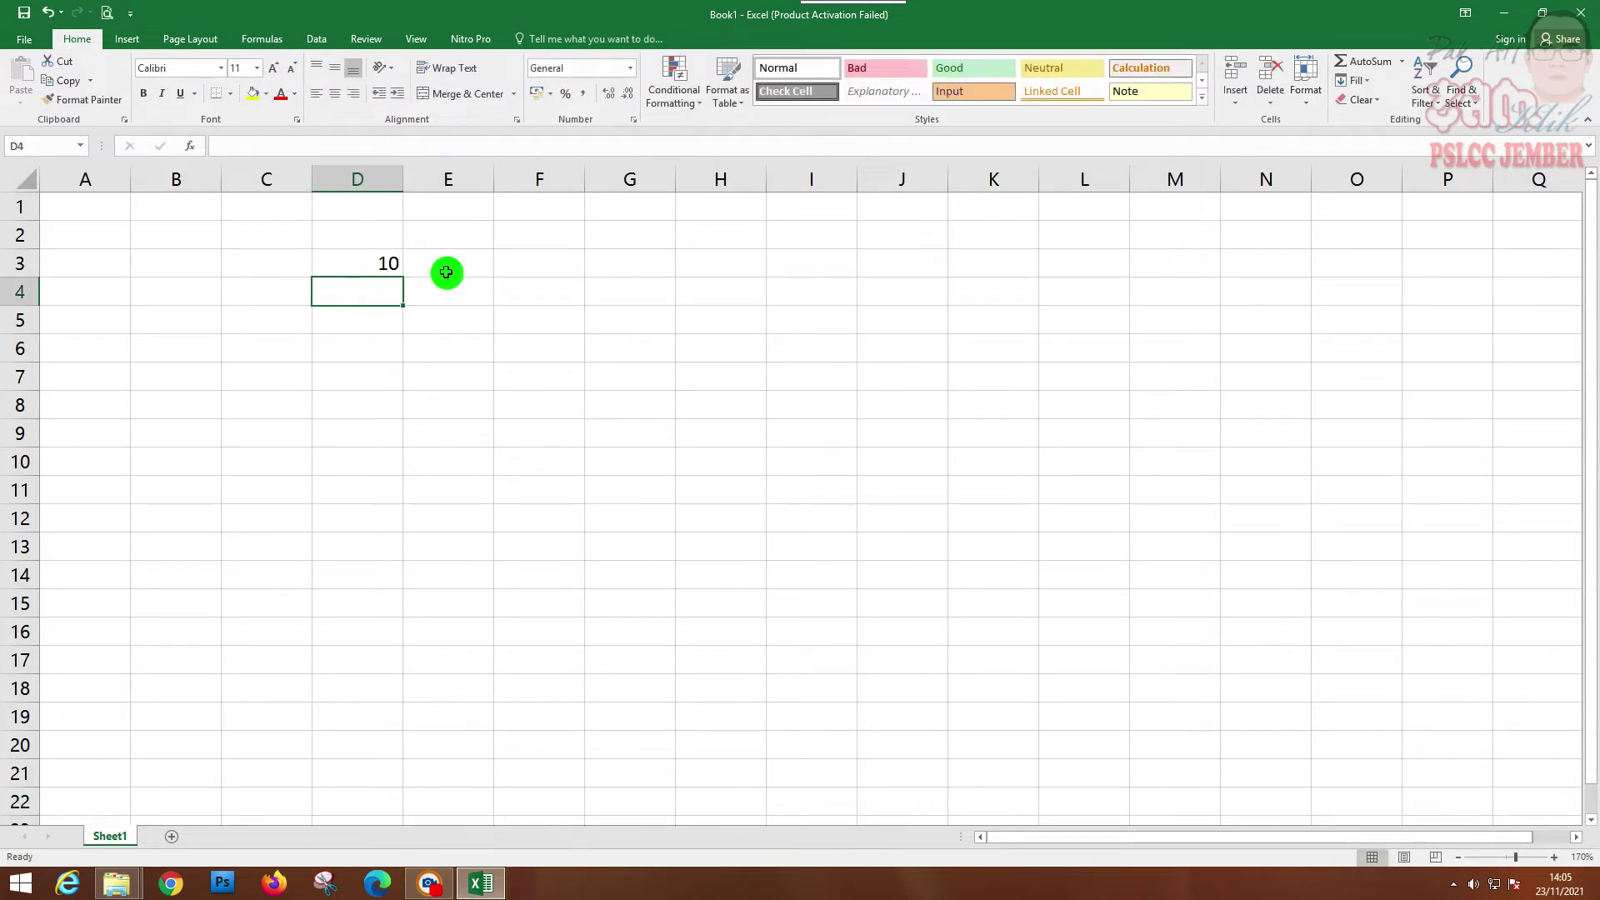
text(40)
key(Return)
text(50)
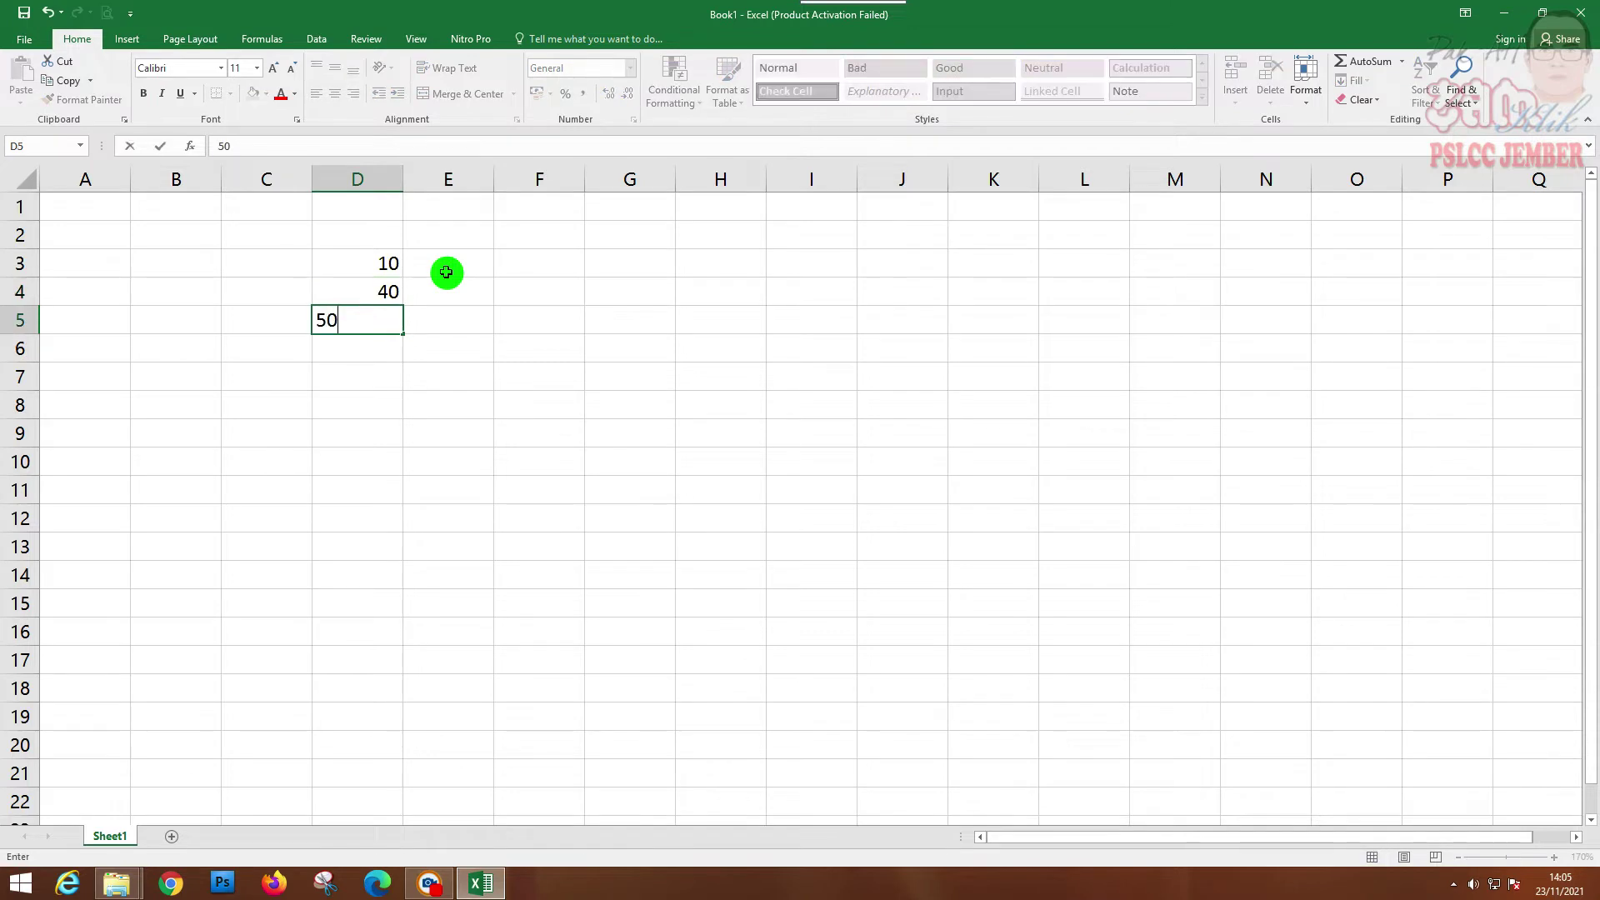
key(Return)
text(20)
key(Return)
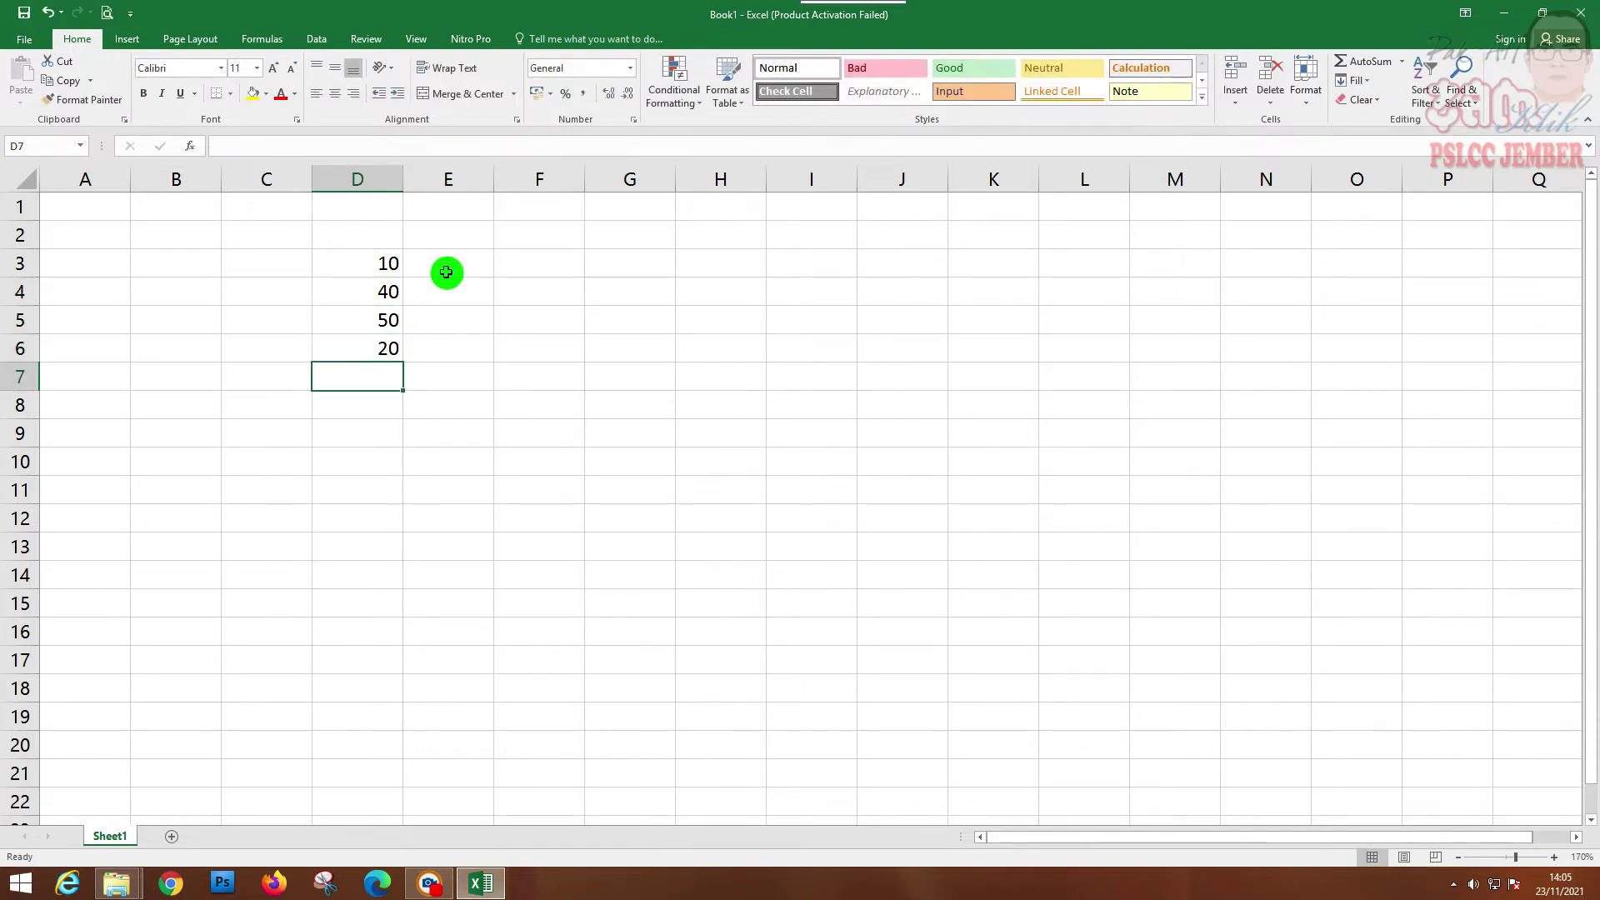
text(10)
key(Return)
Fill cells E3 to E7, beside the numbers, with the unit text Buah.
key(Up)
key(Up)
key(Up)
key(Up)
key(Up)
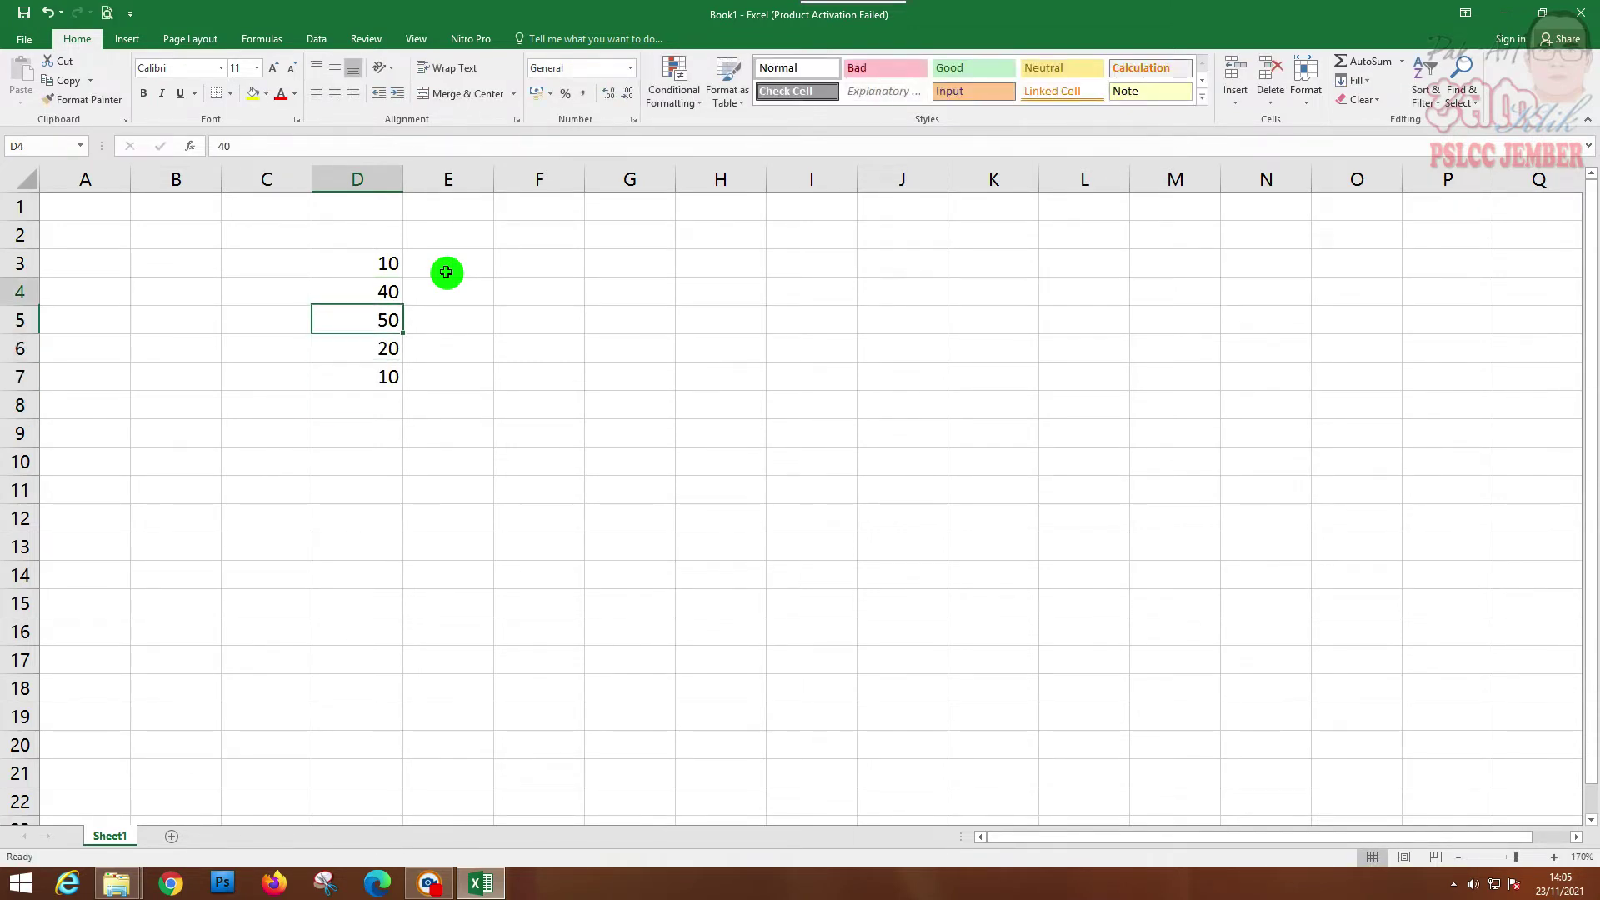
key(Up)
key(Right)
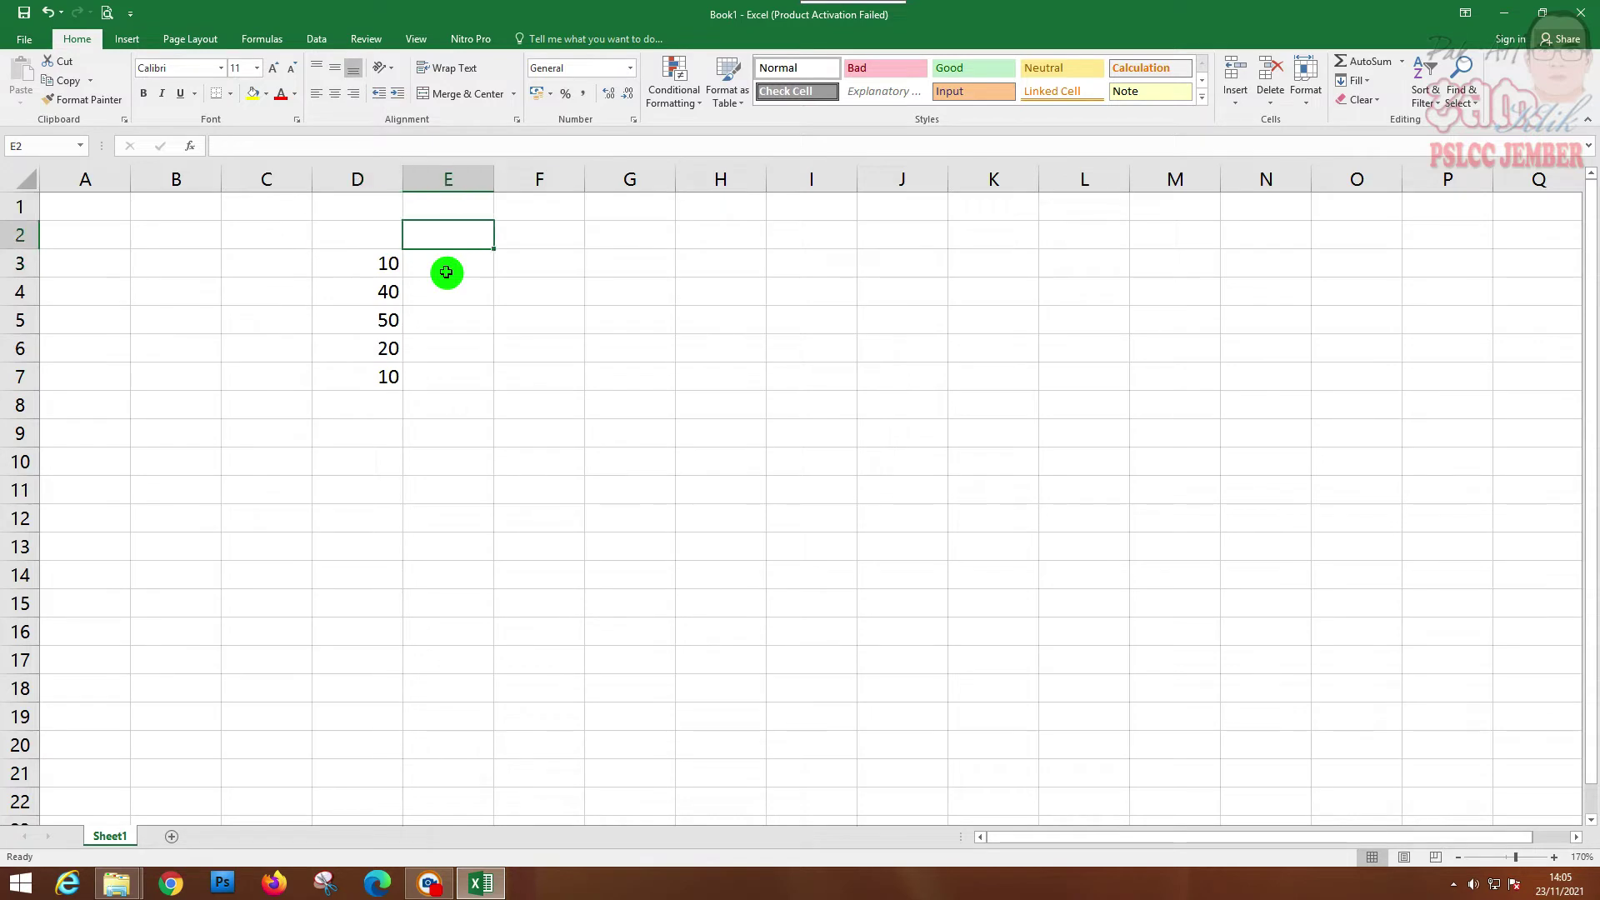
key(Down)
text(Buah)
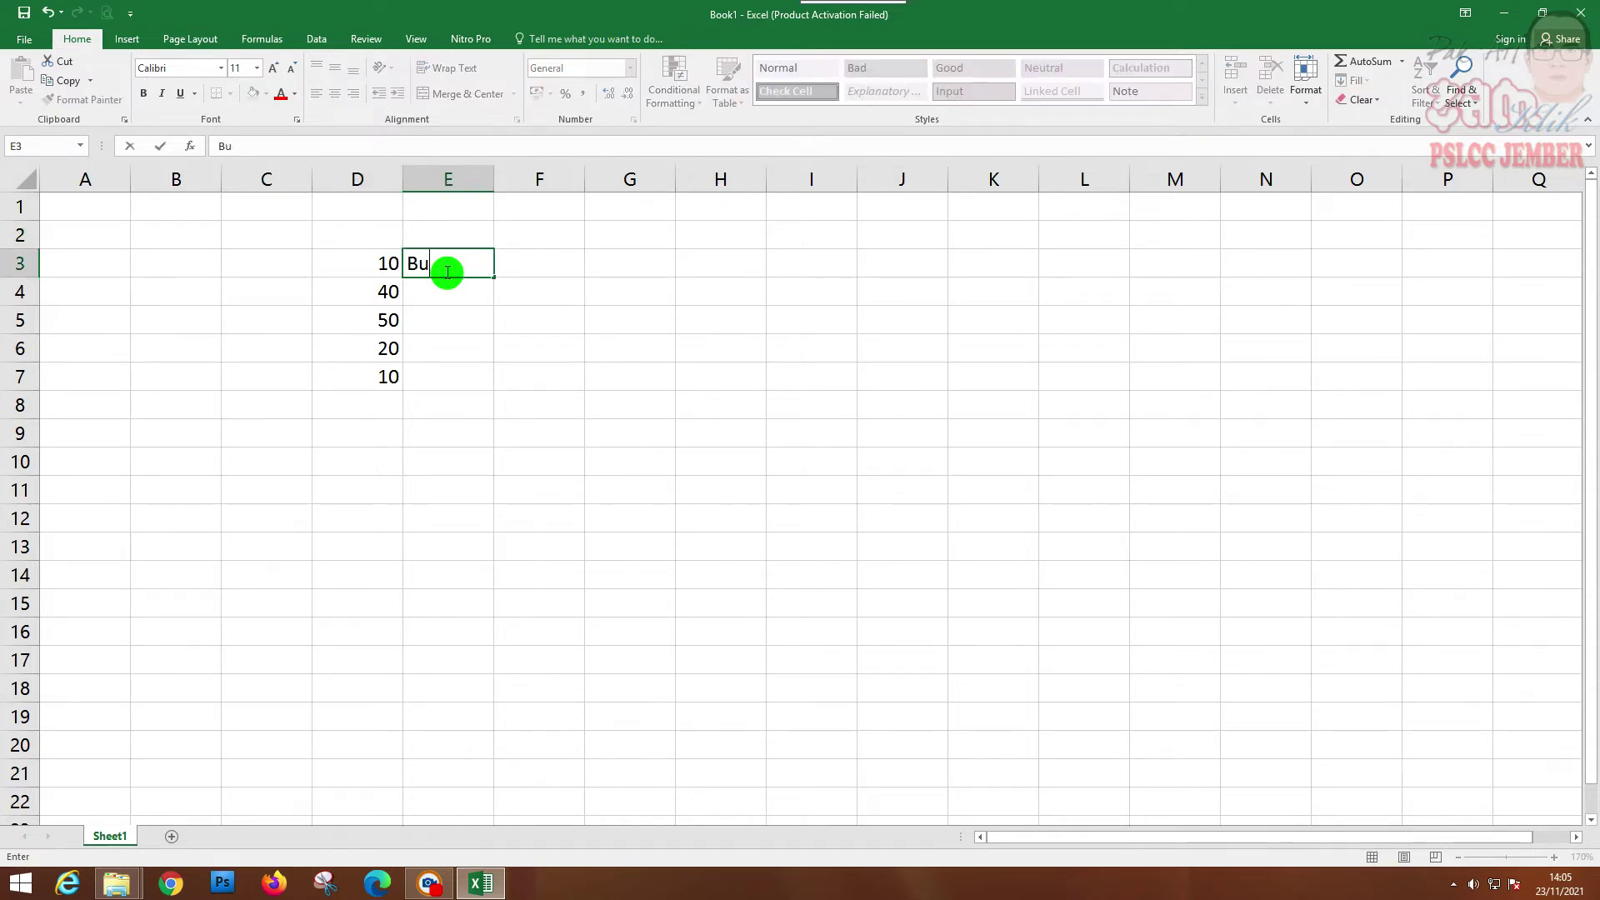
key(Return)
text(B)
key(Return)
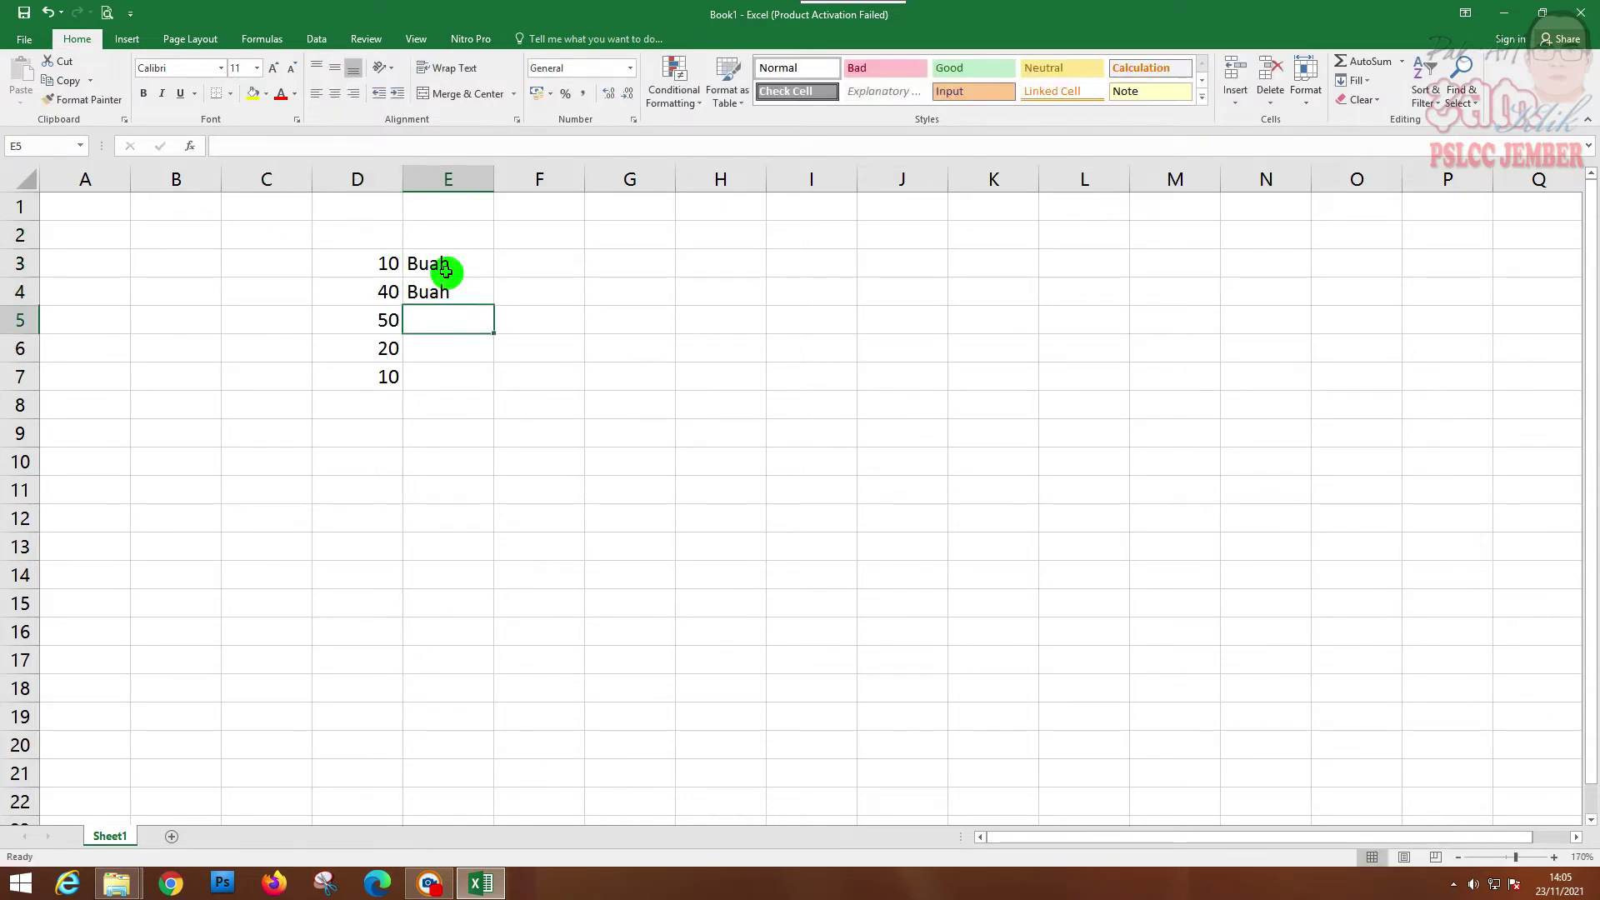
text(Buah)
key(Return)
text(Buah)
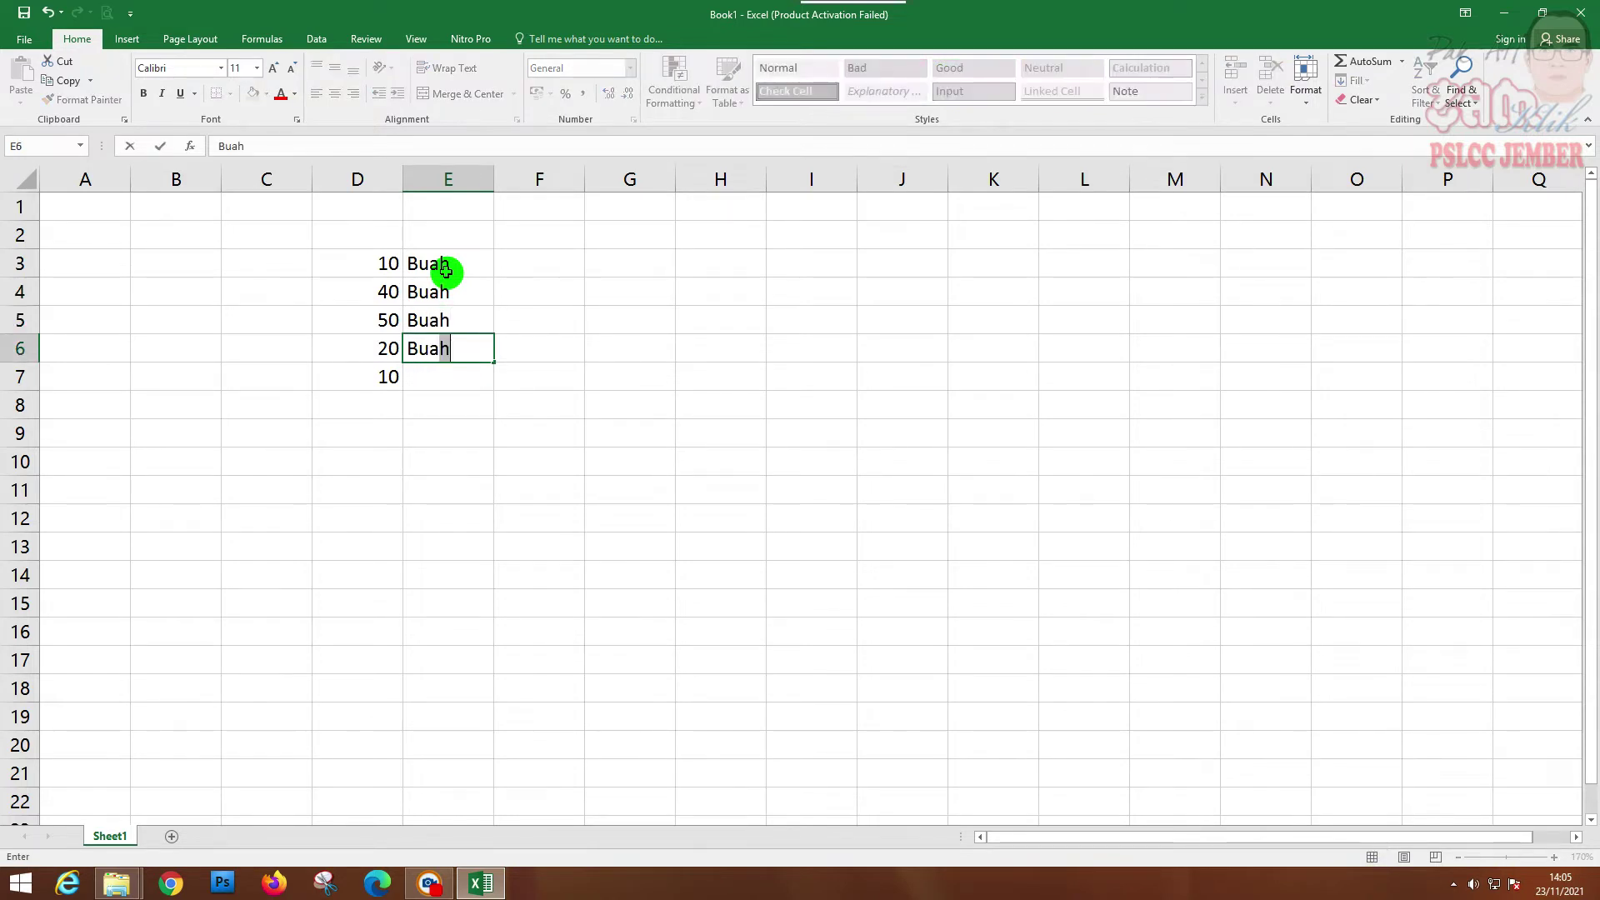
key(Return)
text(Buah)
key(Return)
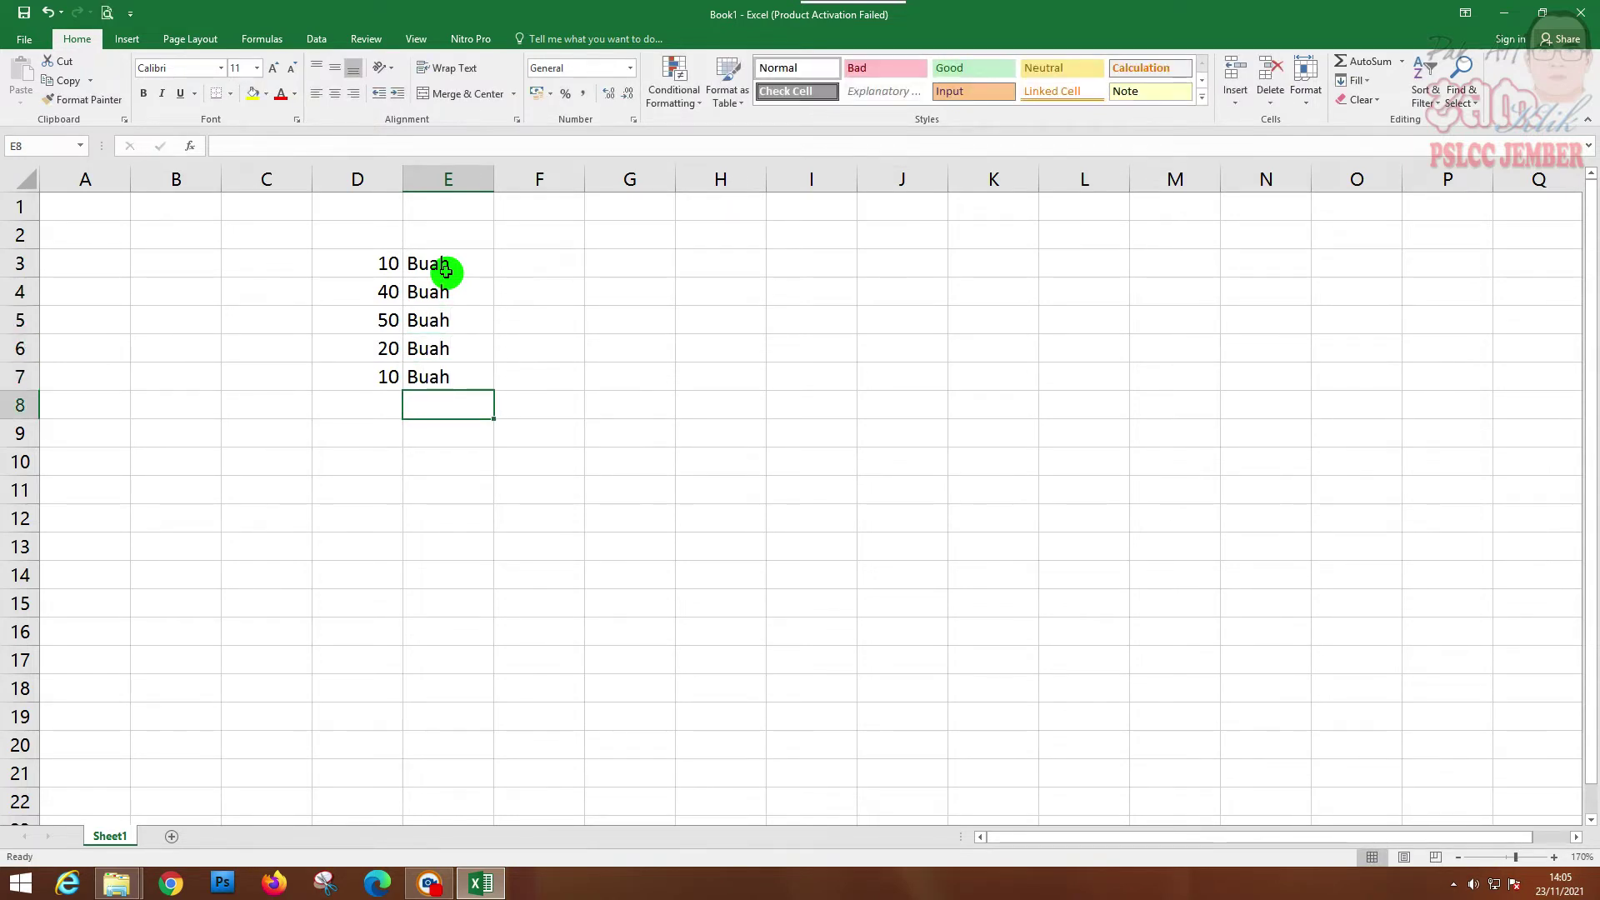
key(Up)
key(Up)
key(Up)
key(Up)
key(Up)
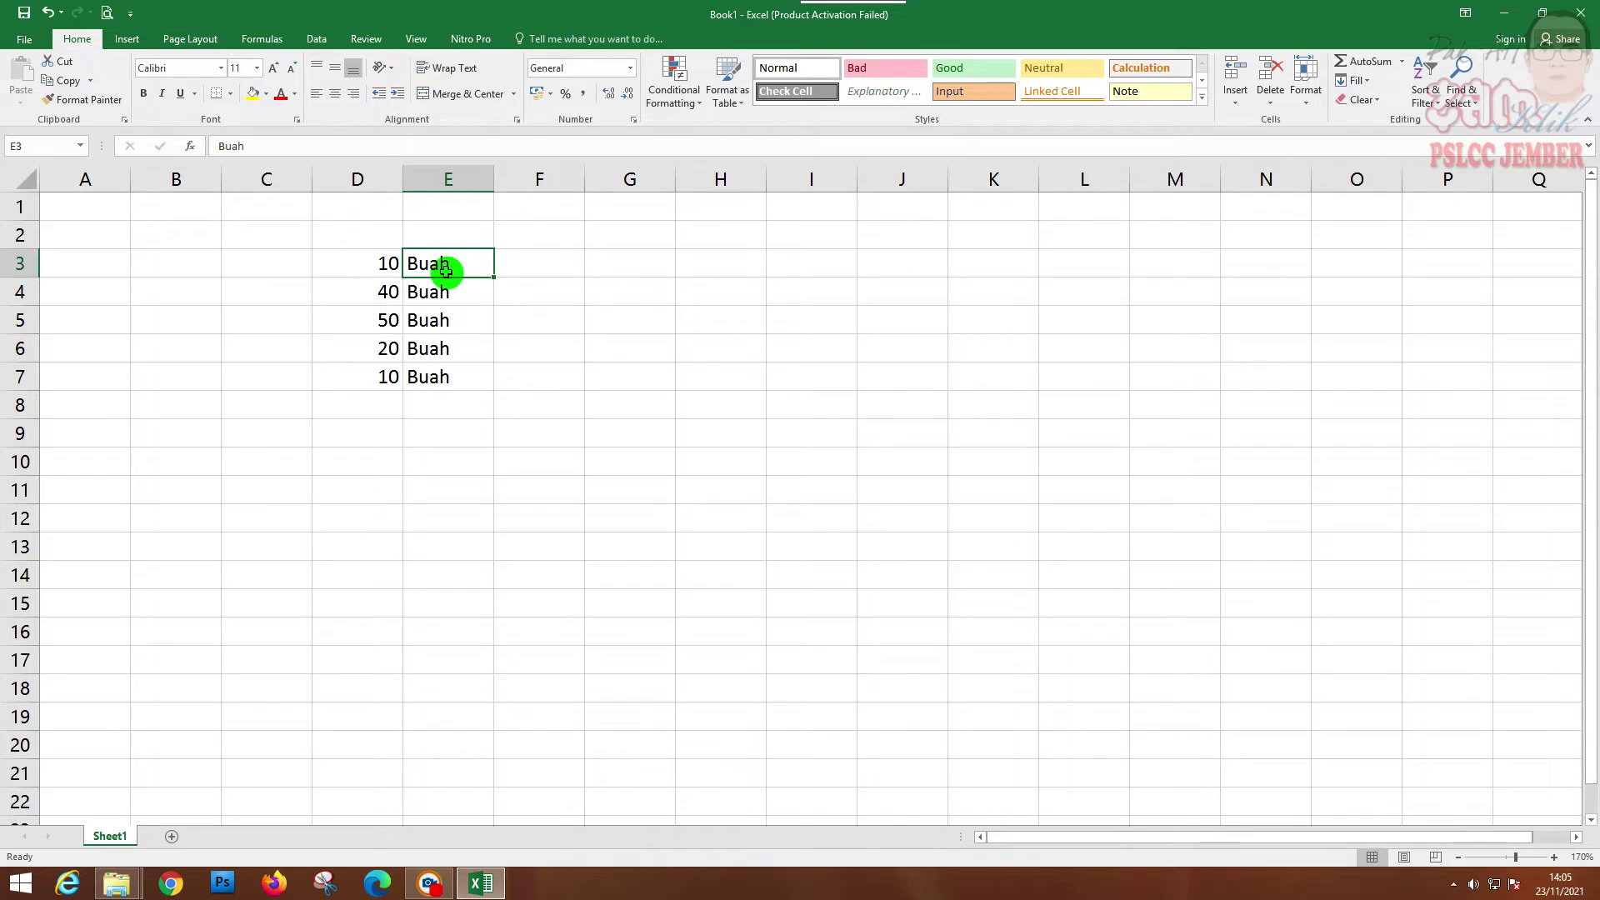
key(Left)
key(Left)
key(Right)
key(Right)
key(Left)
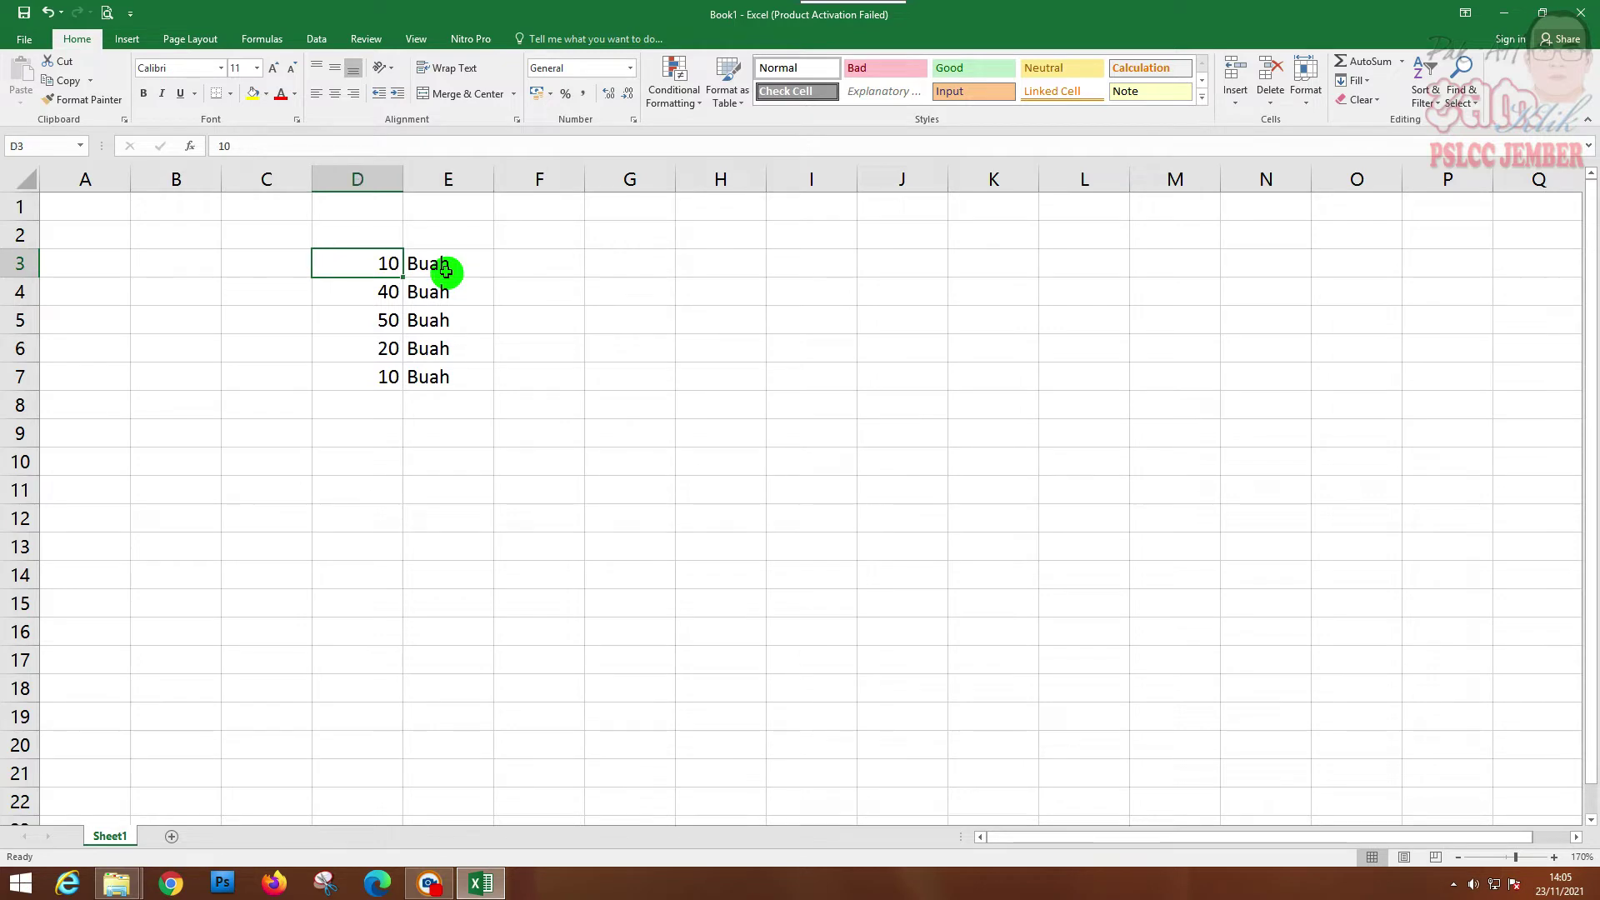
click(564, 483)
Open the cell formatting settings for D3:D7 and choose the Custom number category.
click(384, 263)
drag(384, 263, 375, 369)
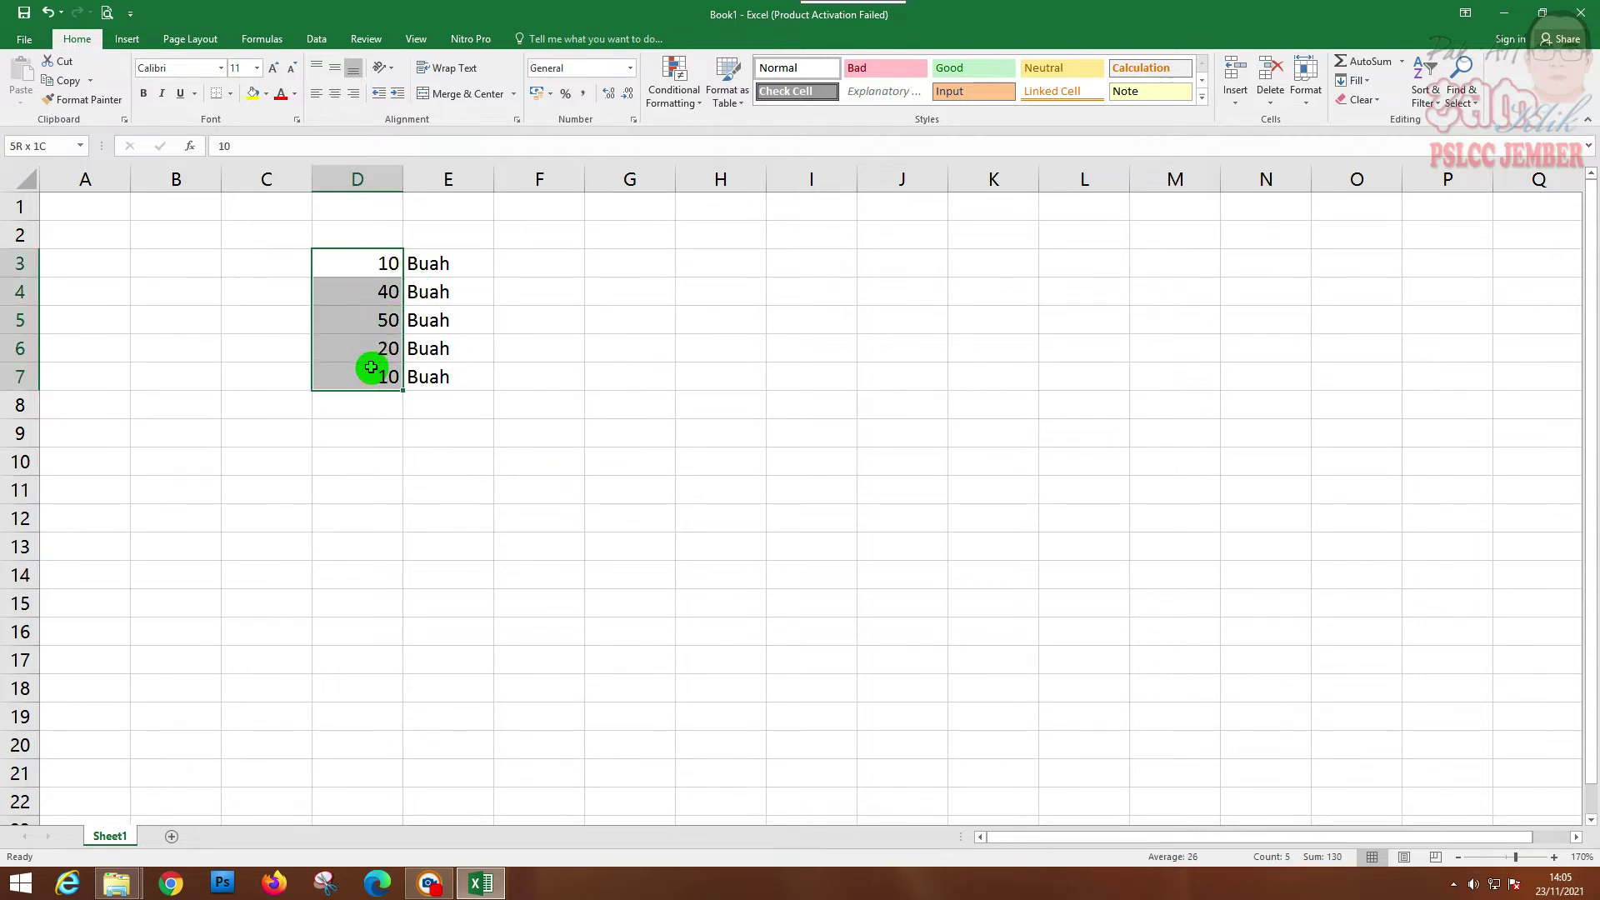
right_click(350, 261)
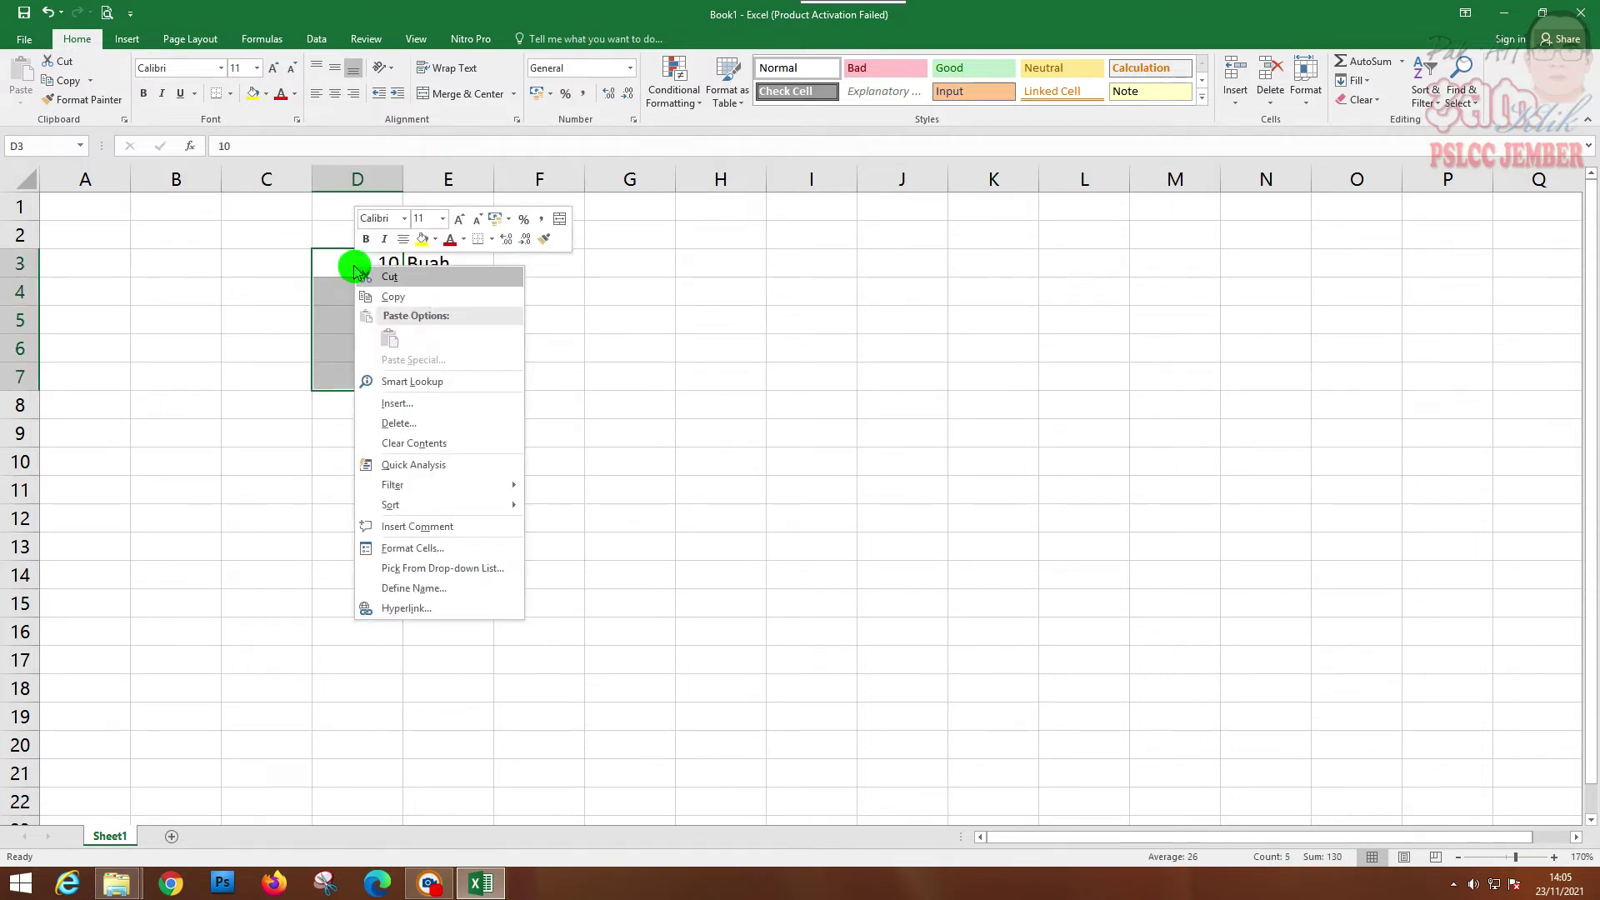
click(417, 549)
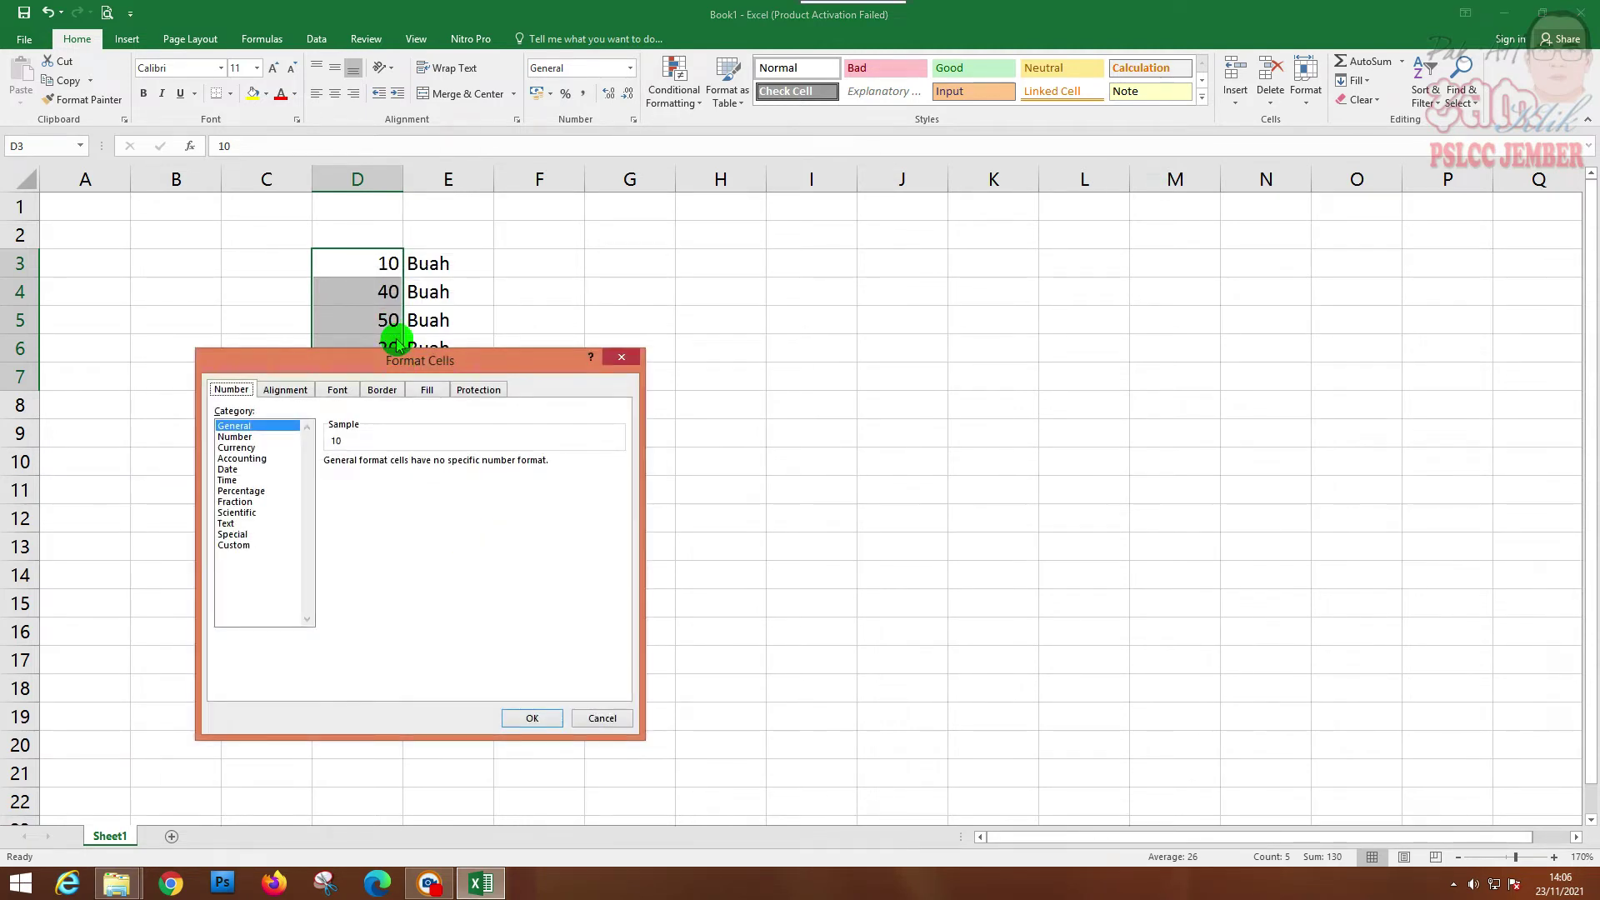
drag(404, 364, 710, 213)
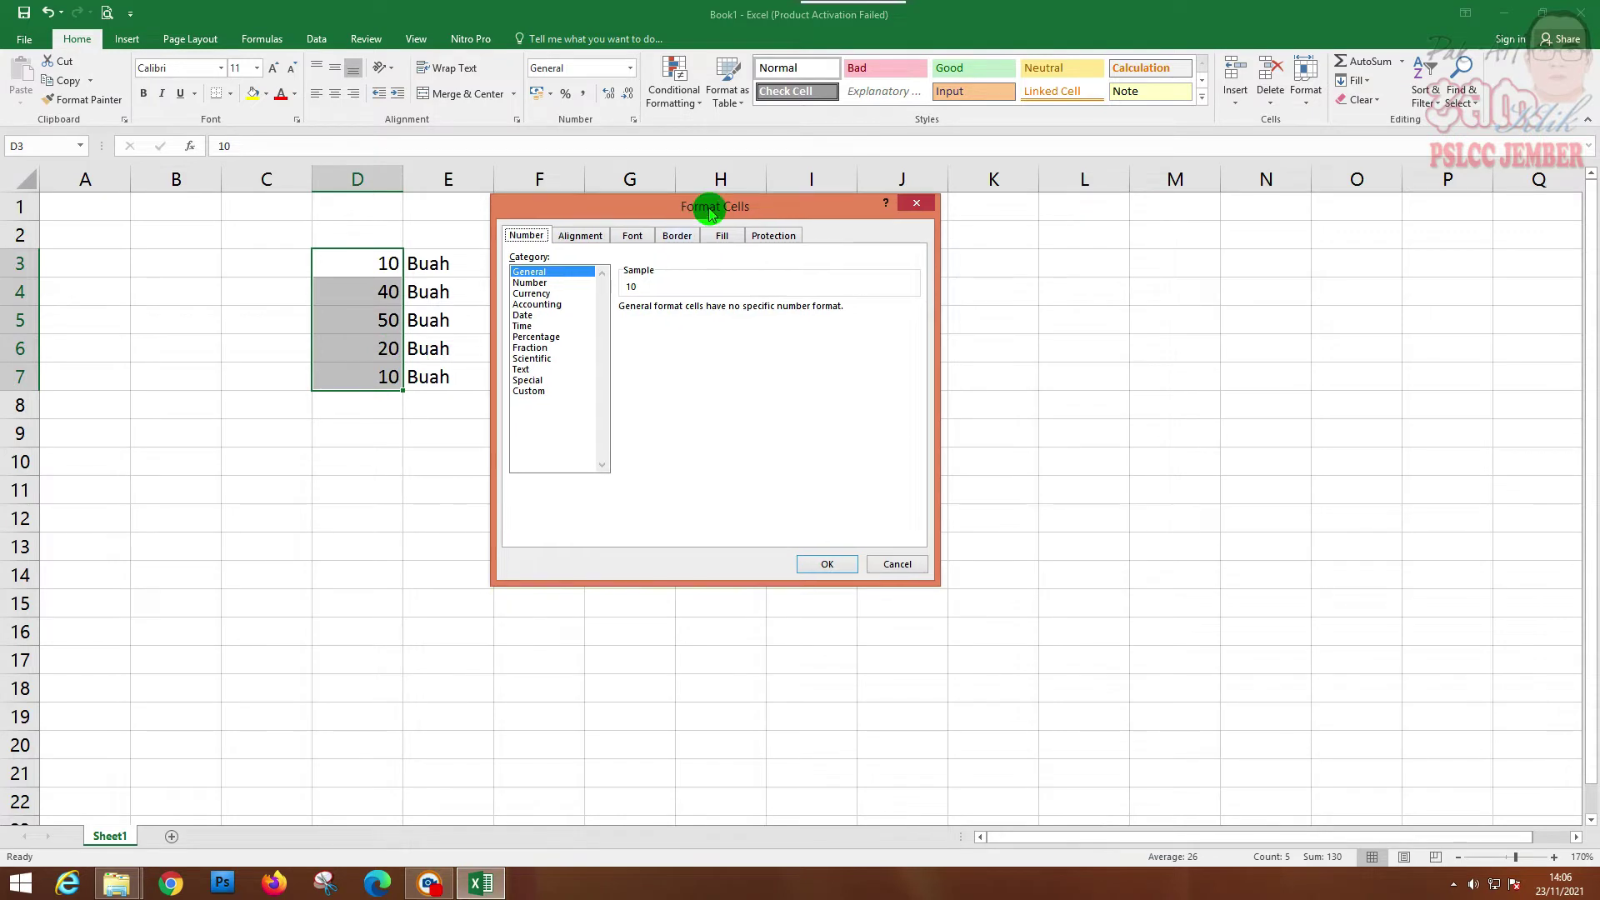
click(539, 391)
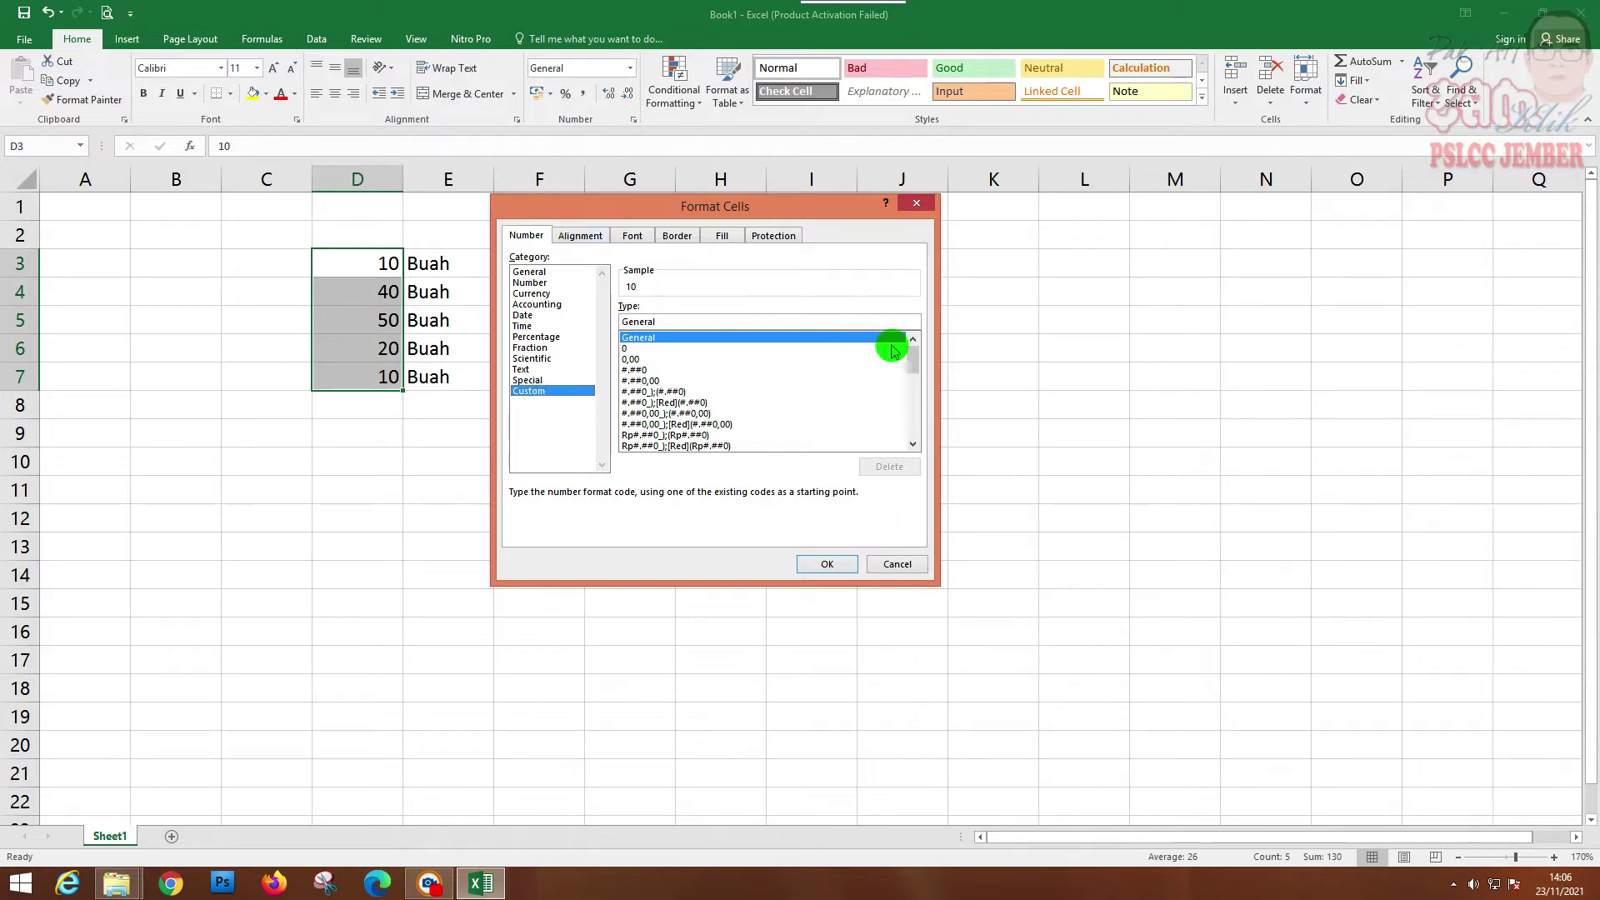
Look through the available custom number format codes and compare the Text and Special categories with Custom.
click(912, 444)
click(912, 445)
click(912, 444)
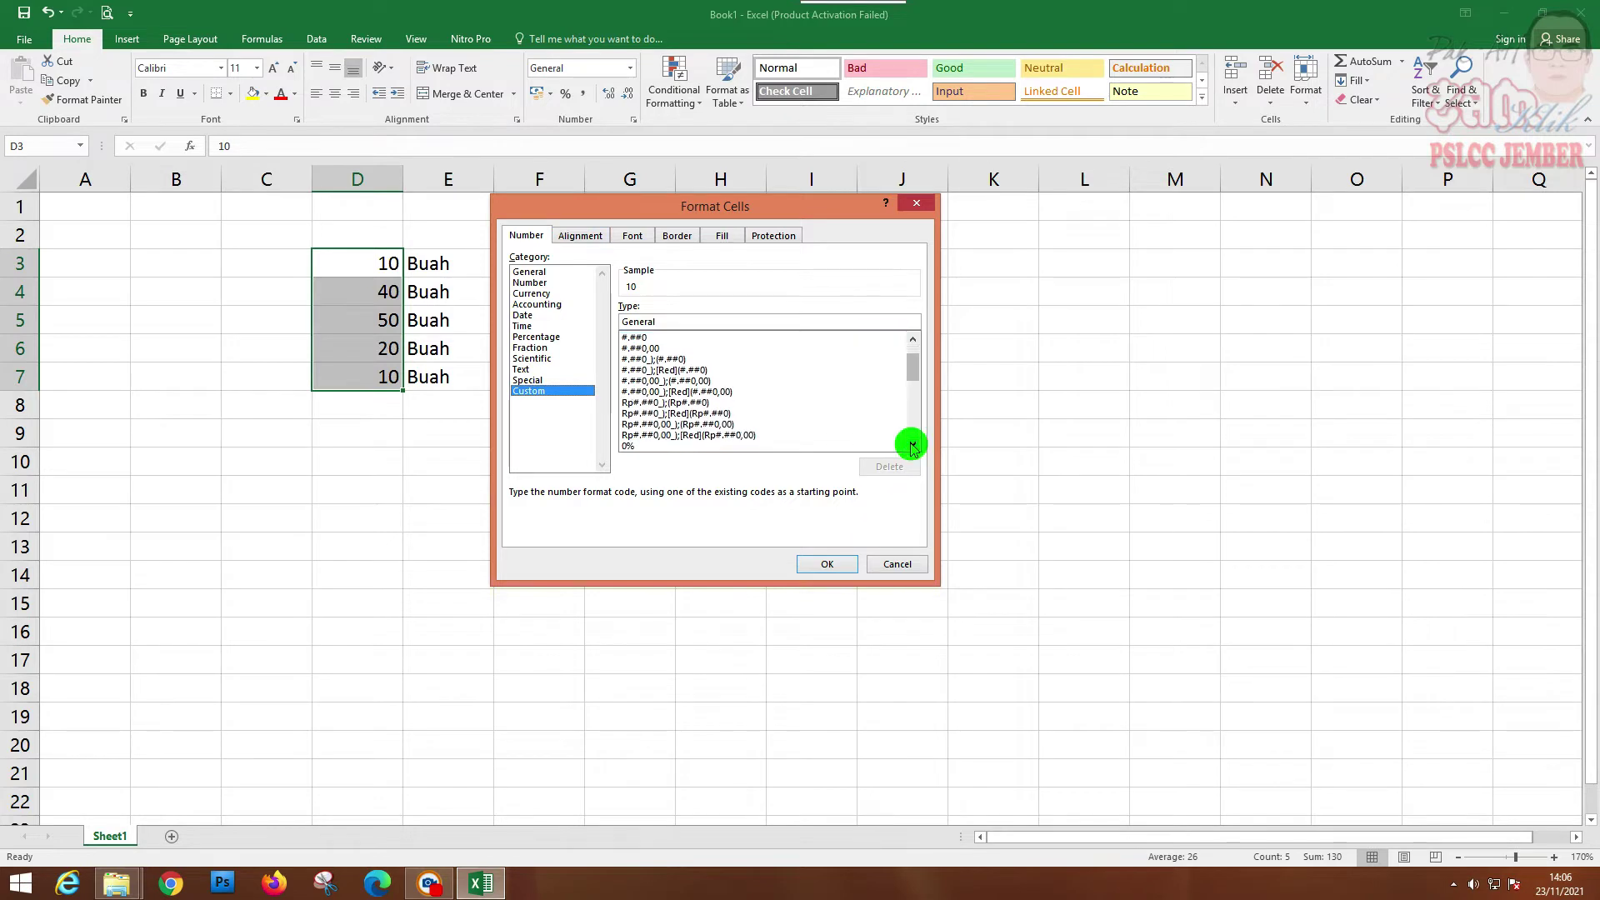
click(912, 445)
double_click(912, 445)
click(912, 445)
double_click(913, 445)
click(912, 445)
click(913, 445)
click(913, 445)
click(913, 445)
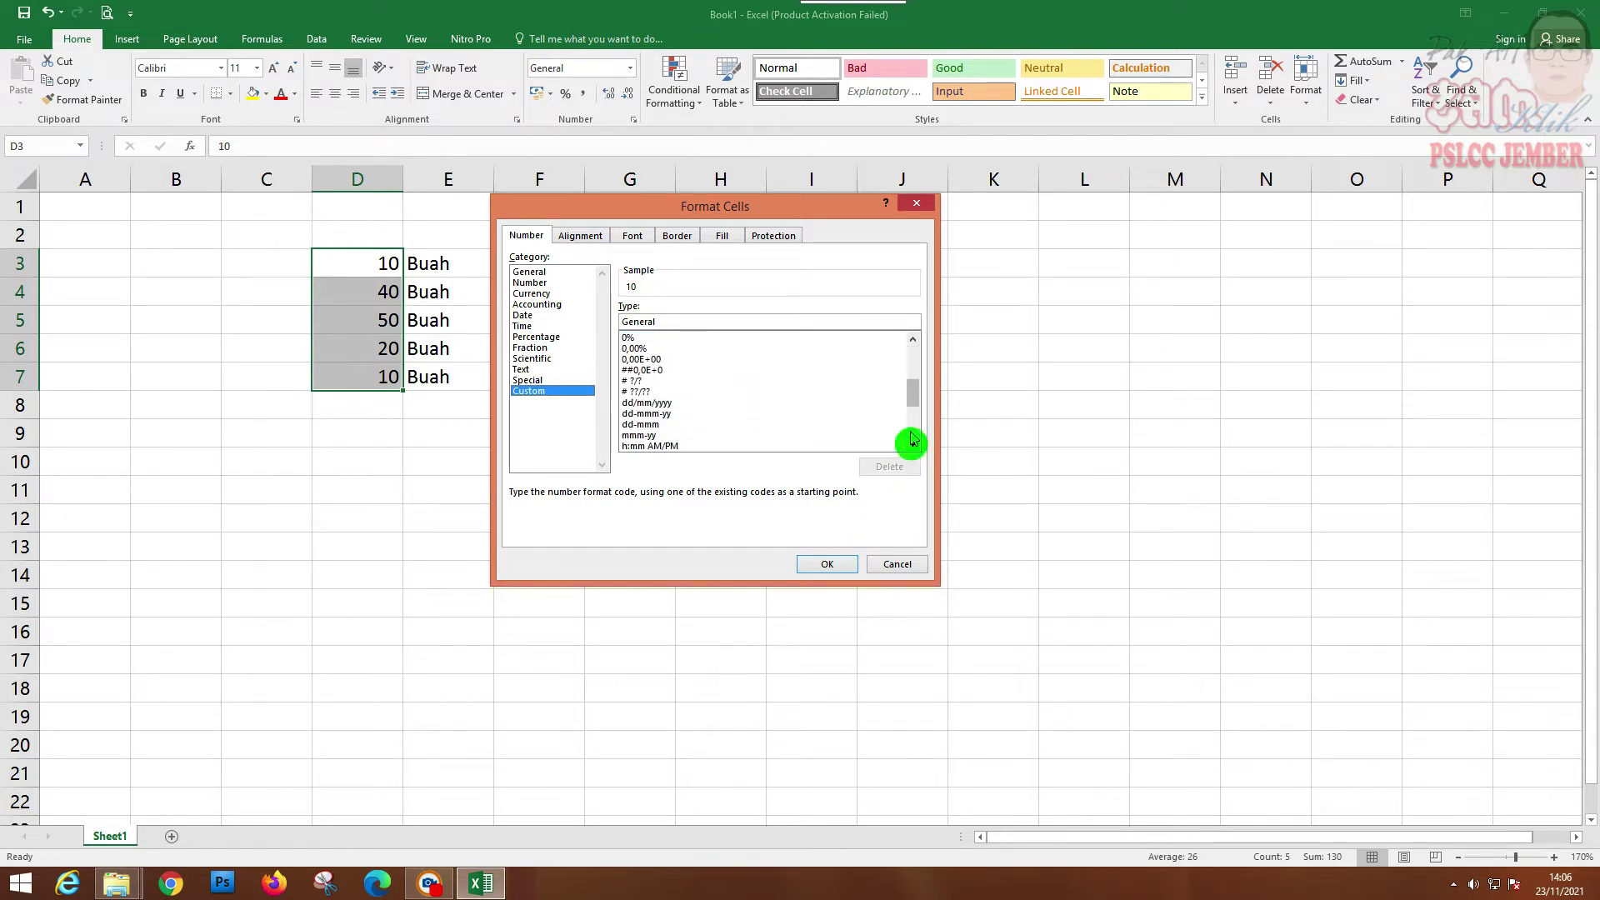
drag(911, 399, 922, 433)
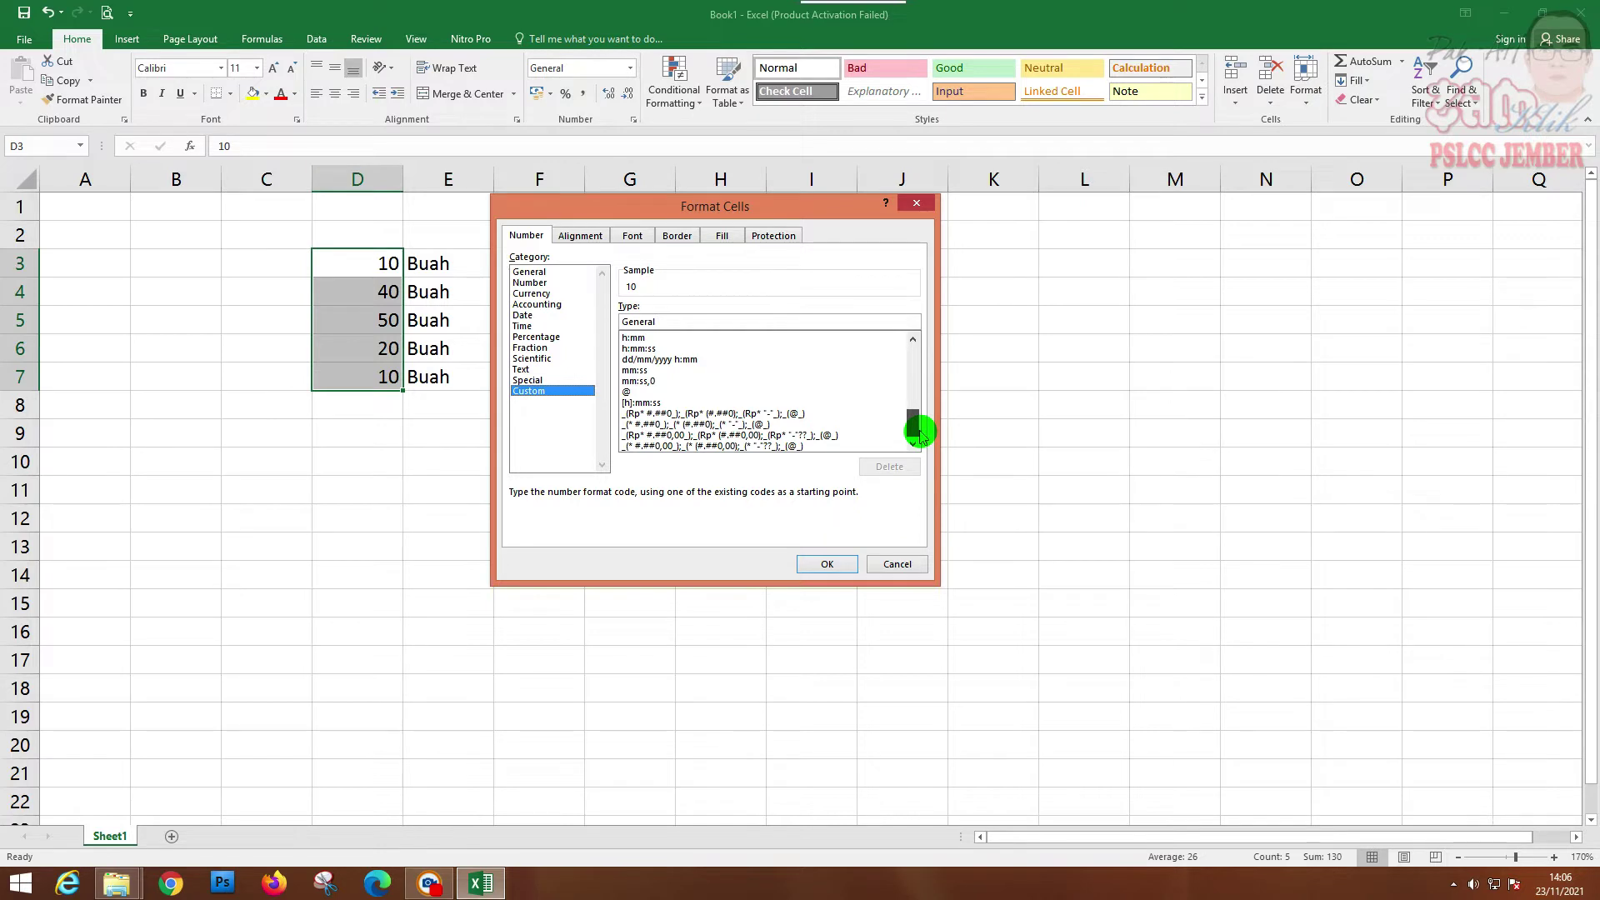
drag(920, 431, 922, 357)
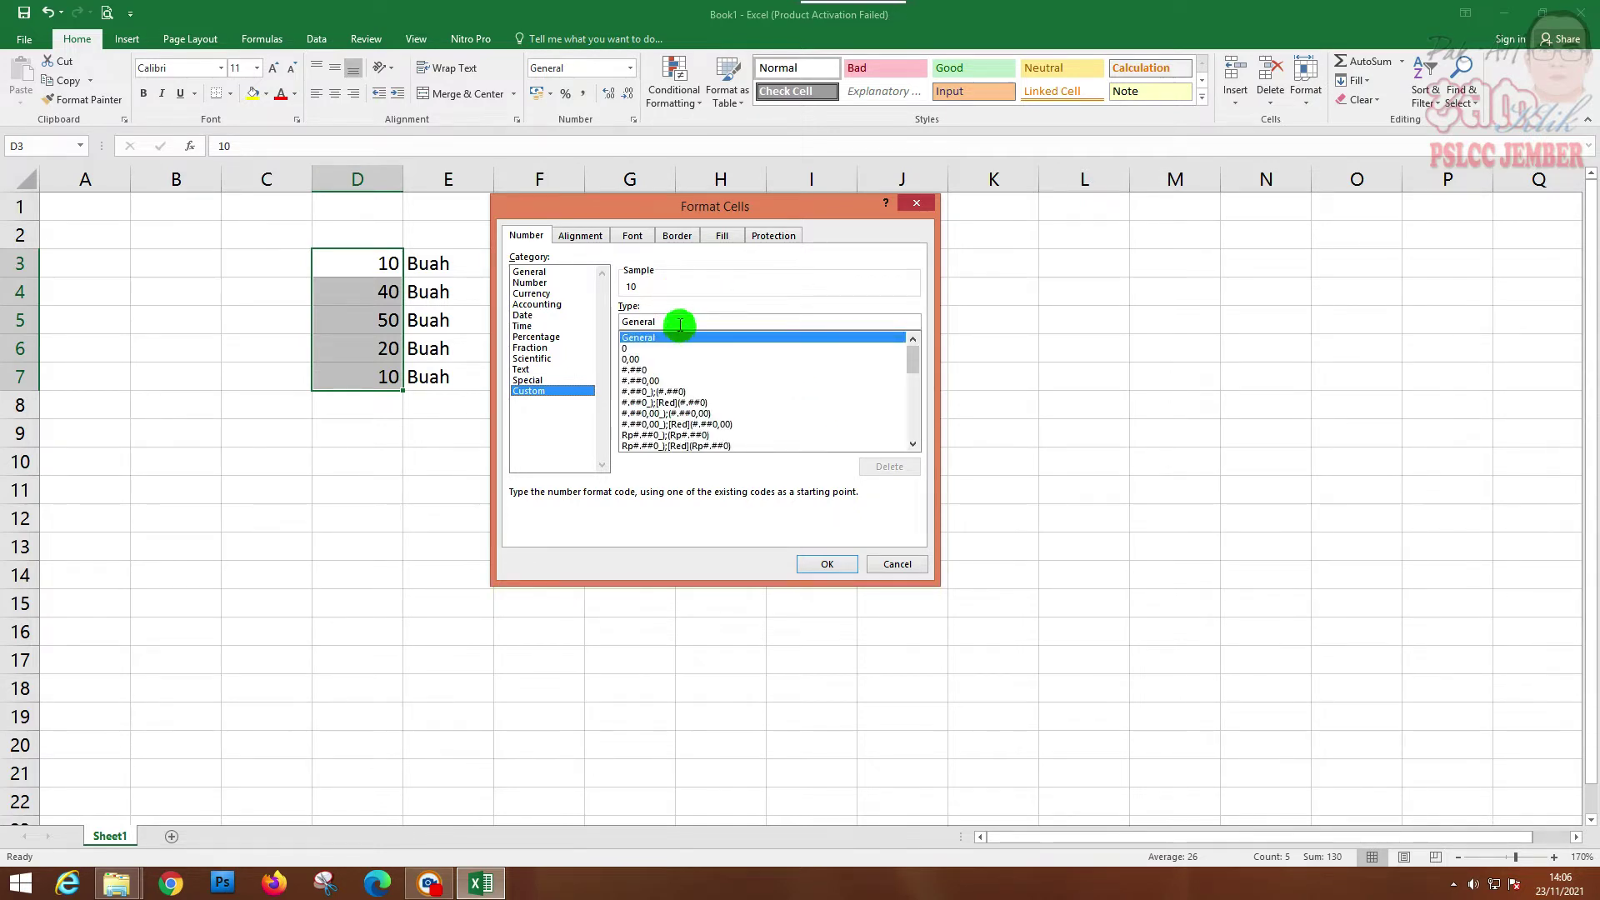
mouse_move(912, 363)
mouse_down()
mouse_move(912, 413)
mouse_move(913, 354)
mouse_up()
click(550, 381)
click(553, 369)
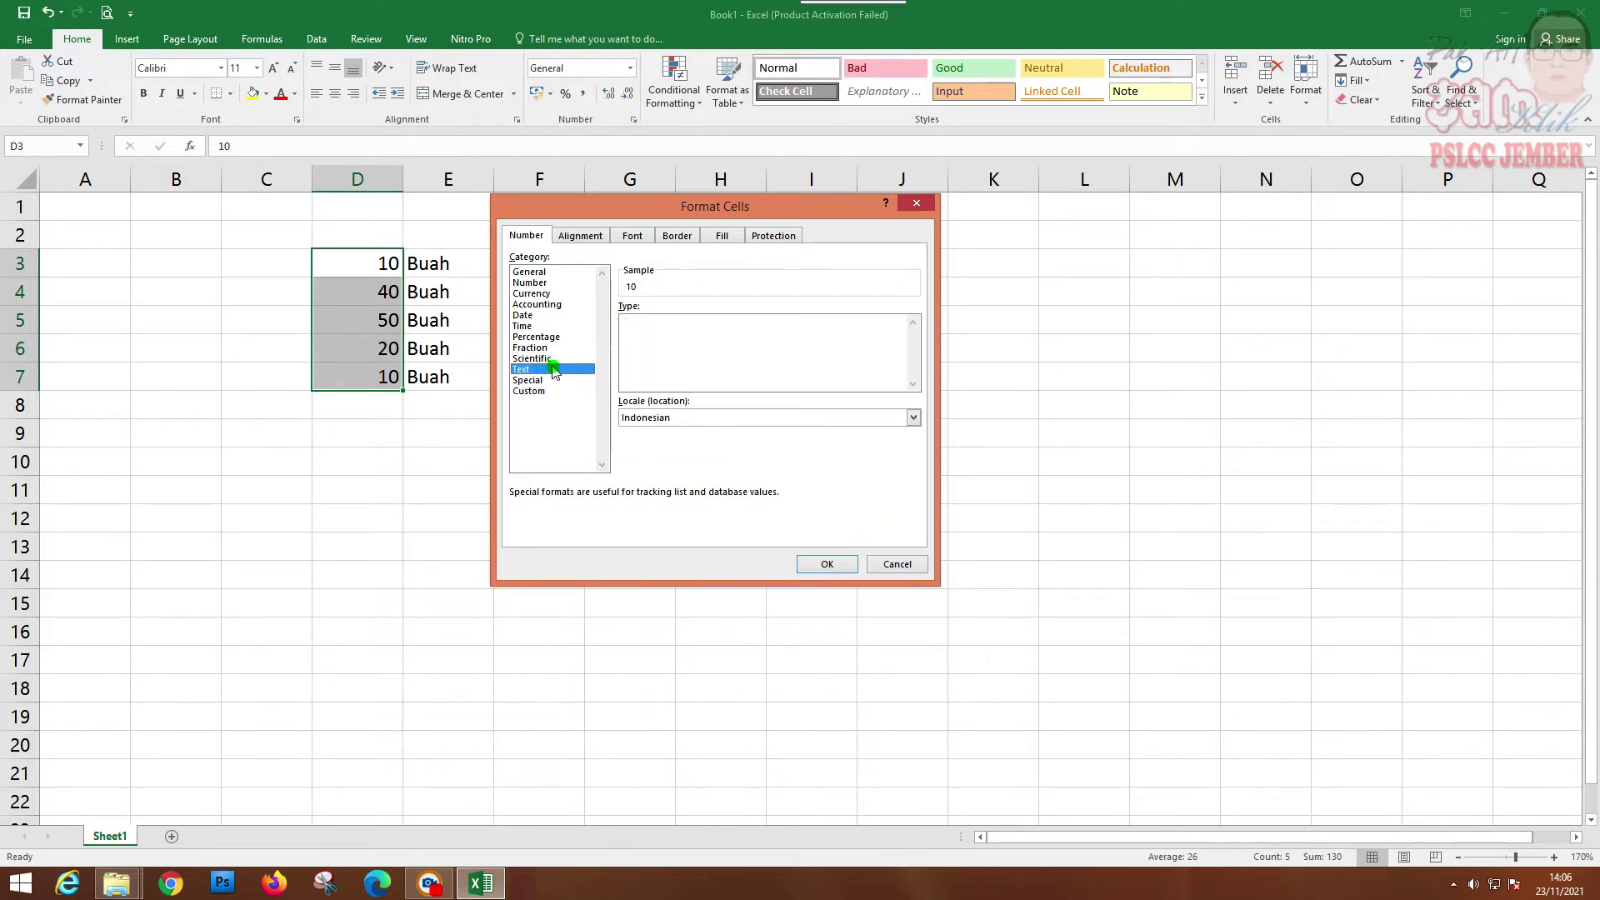
click(551, 381)
click(542, 392)
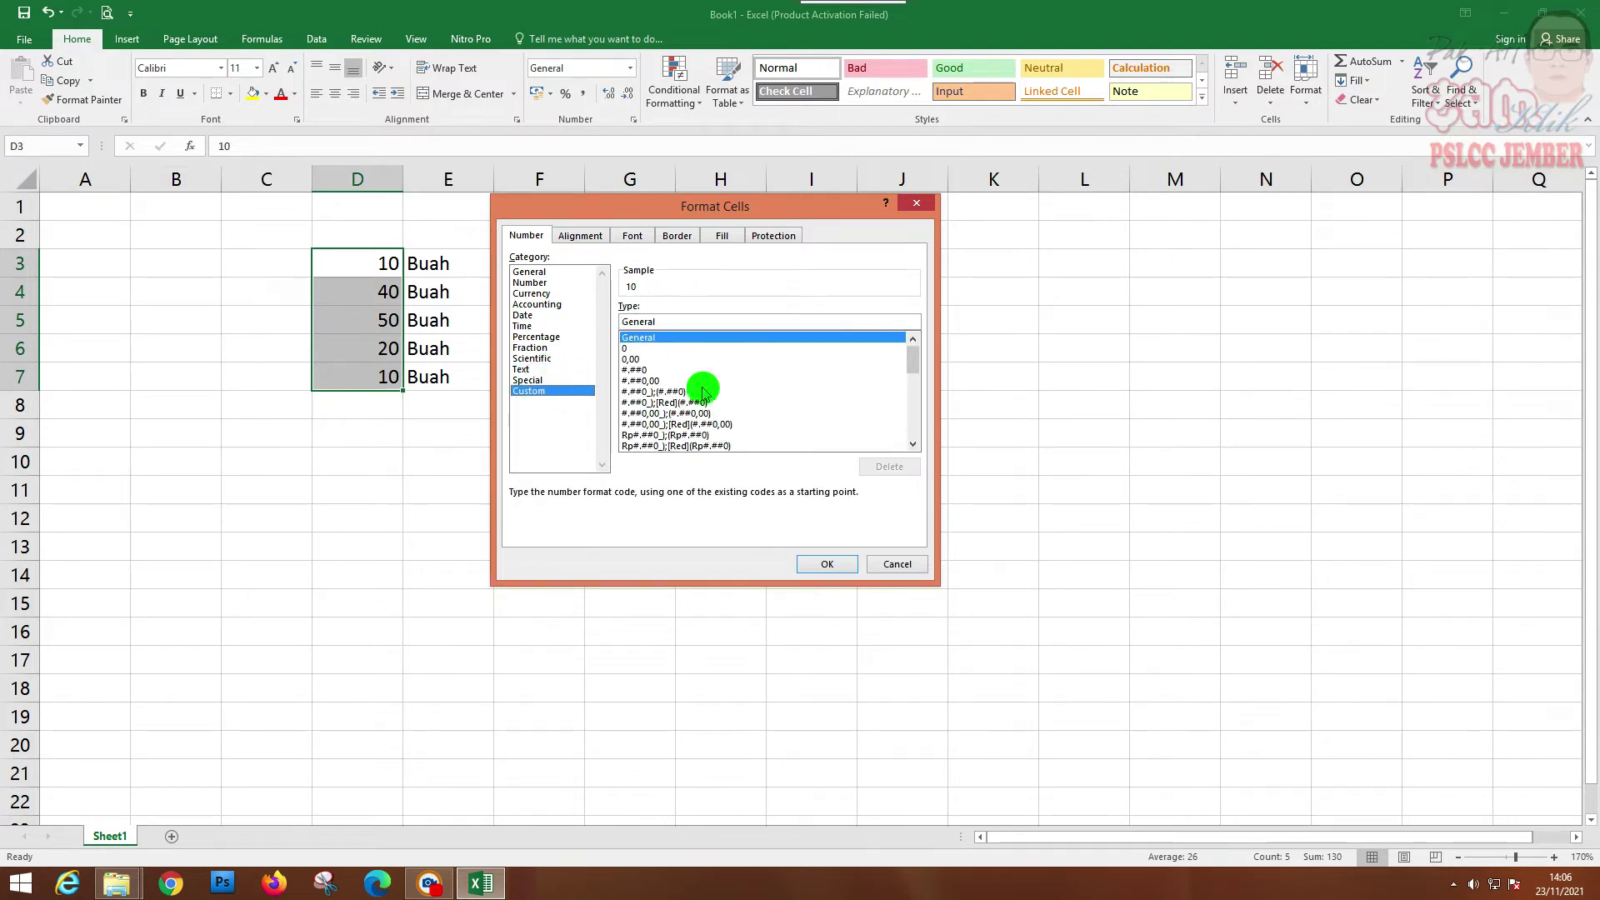
Try to apply the custom number format #.##0 Buah, based on the #.##0 code, to cells D3:D7.
click(653, 370)
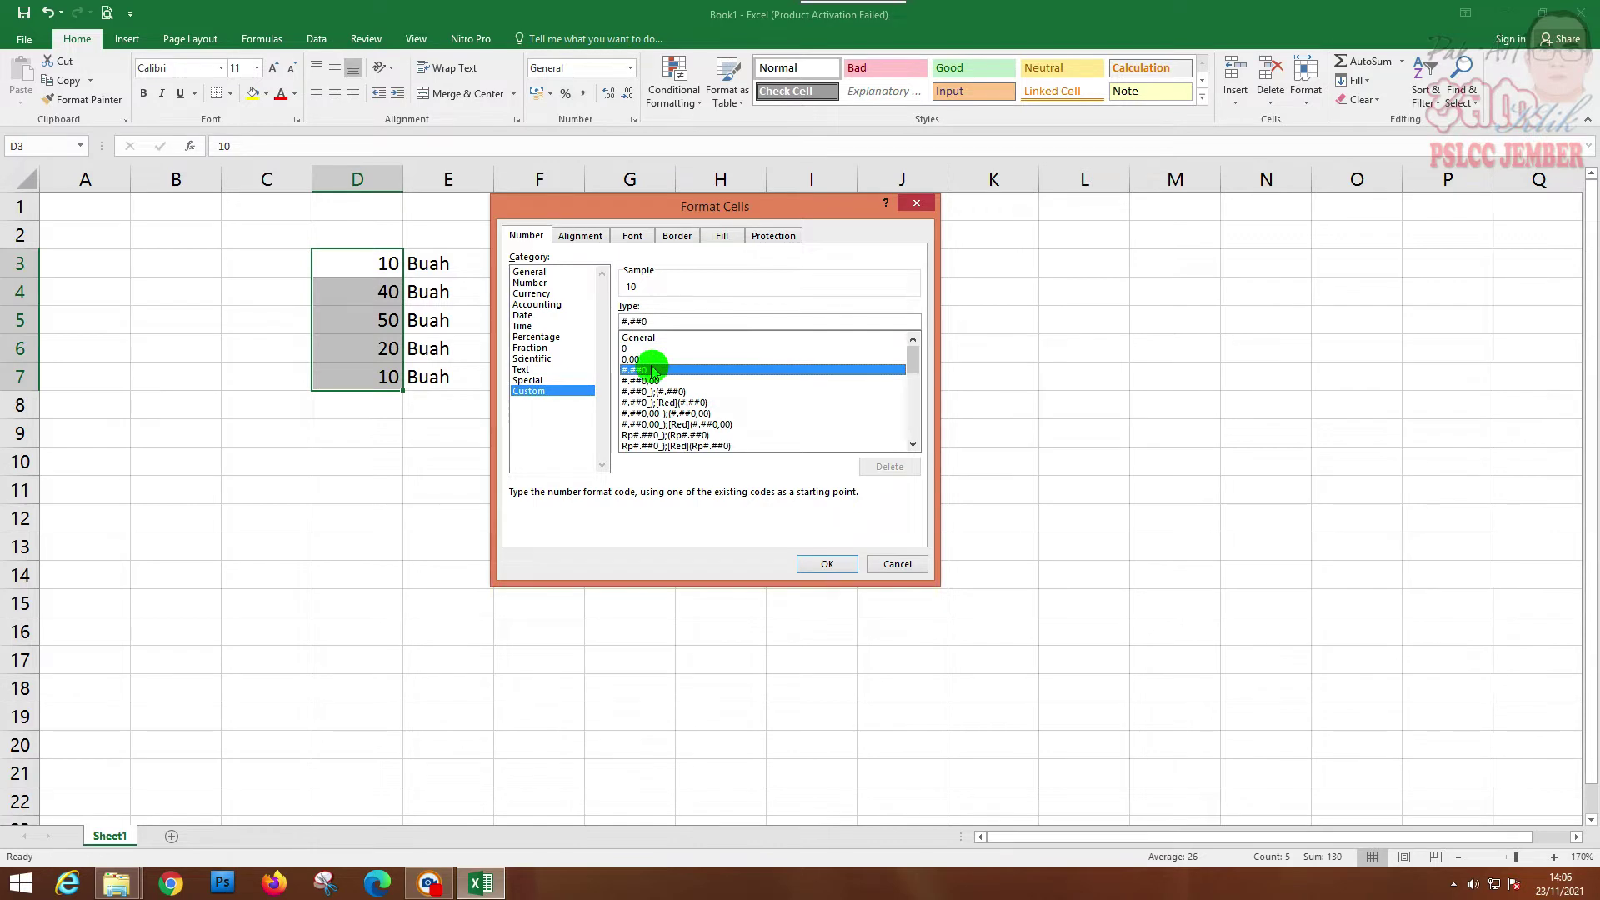
click(658, 323)
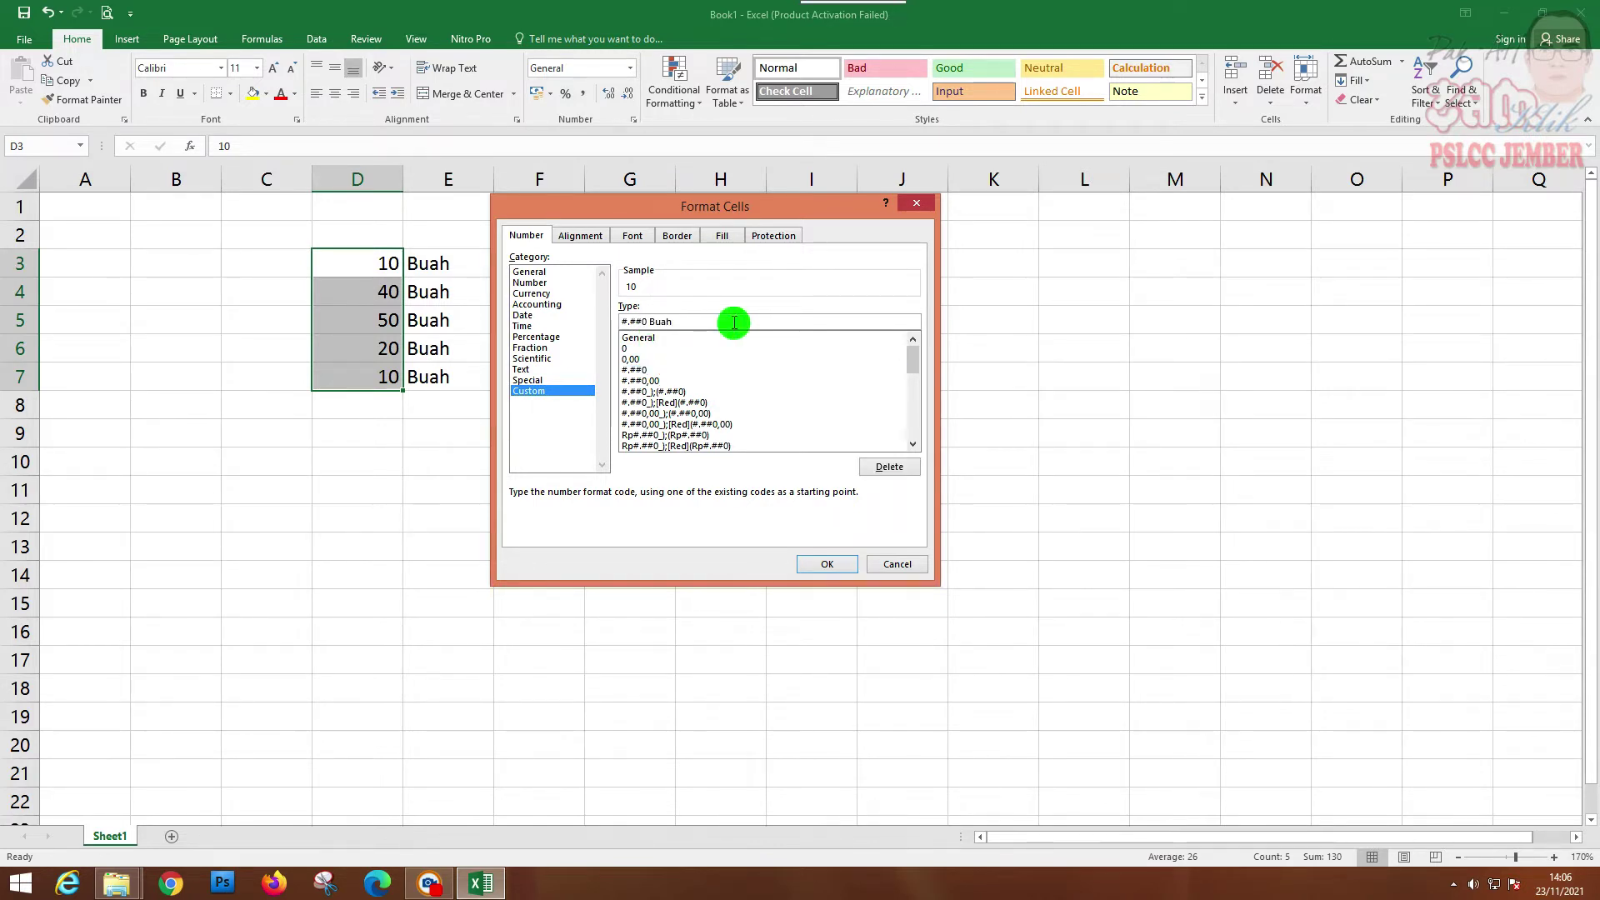
click(829, 567)
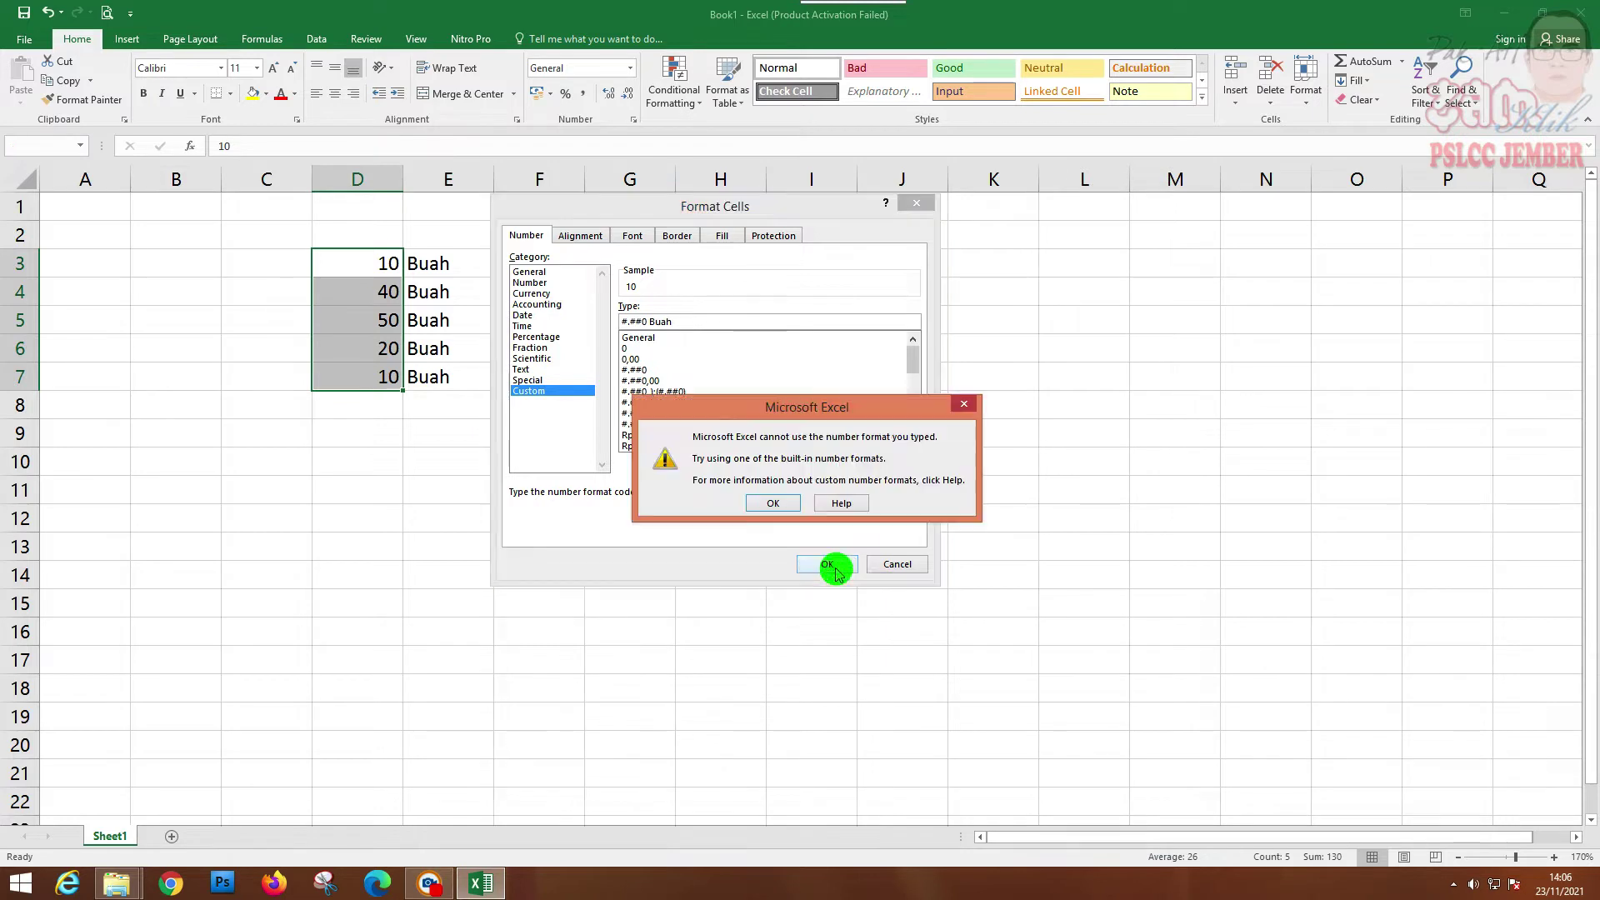
click(773, 503)
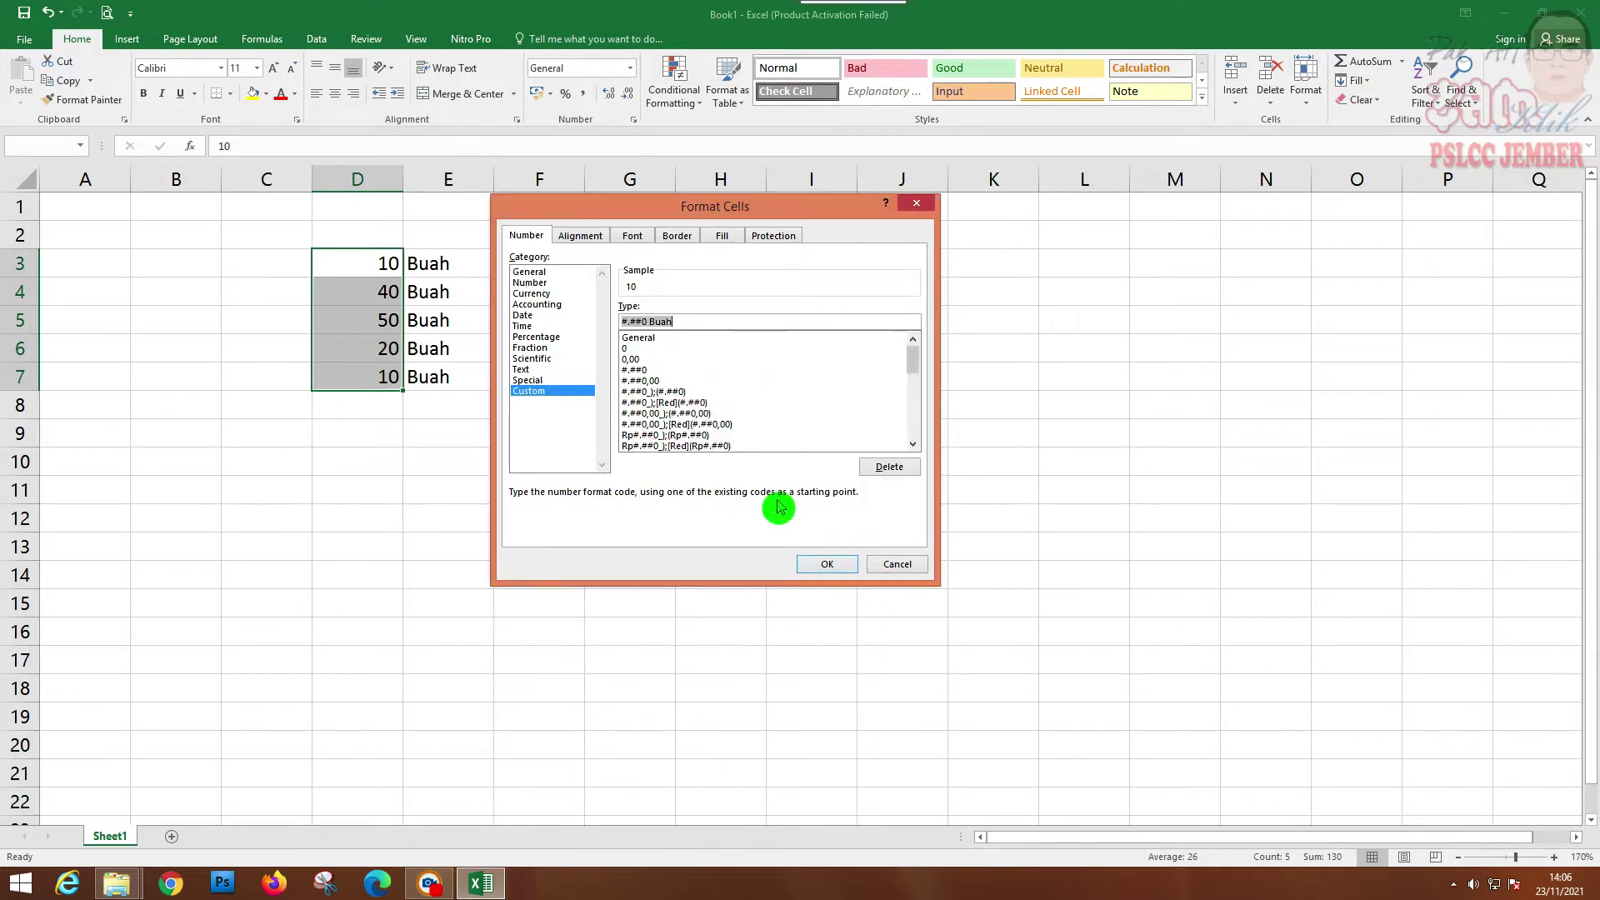
Put the unit in double quotes with a leading space, as #.##0 " Buah", apply the format to D3:D7 and check the cells' stored values.
click(690, 325)
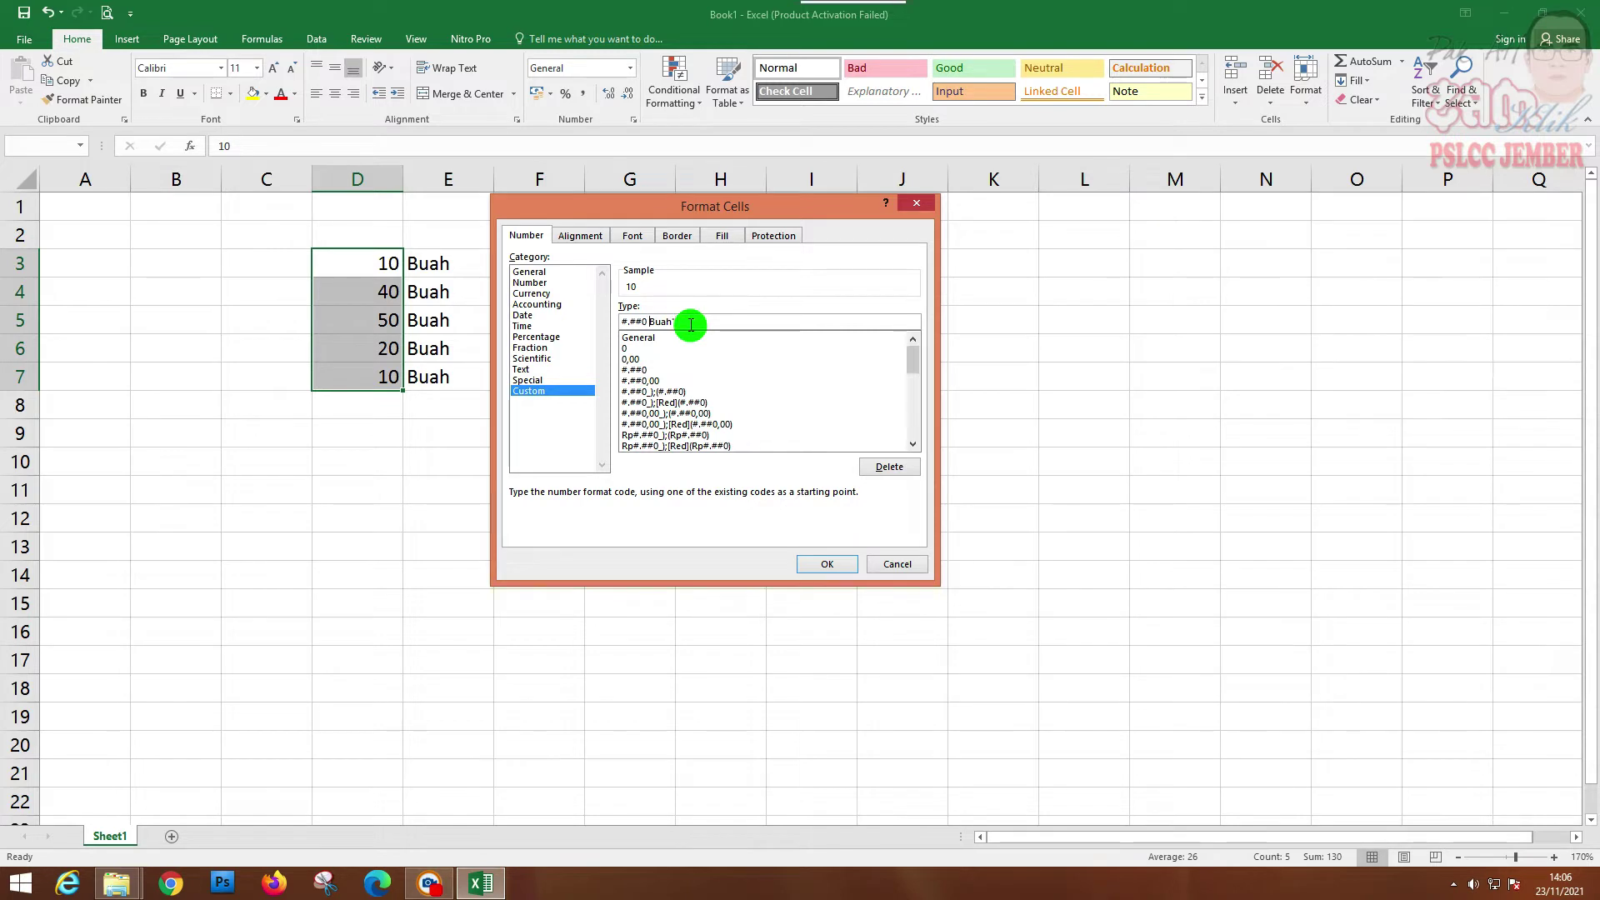
text(")
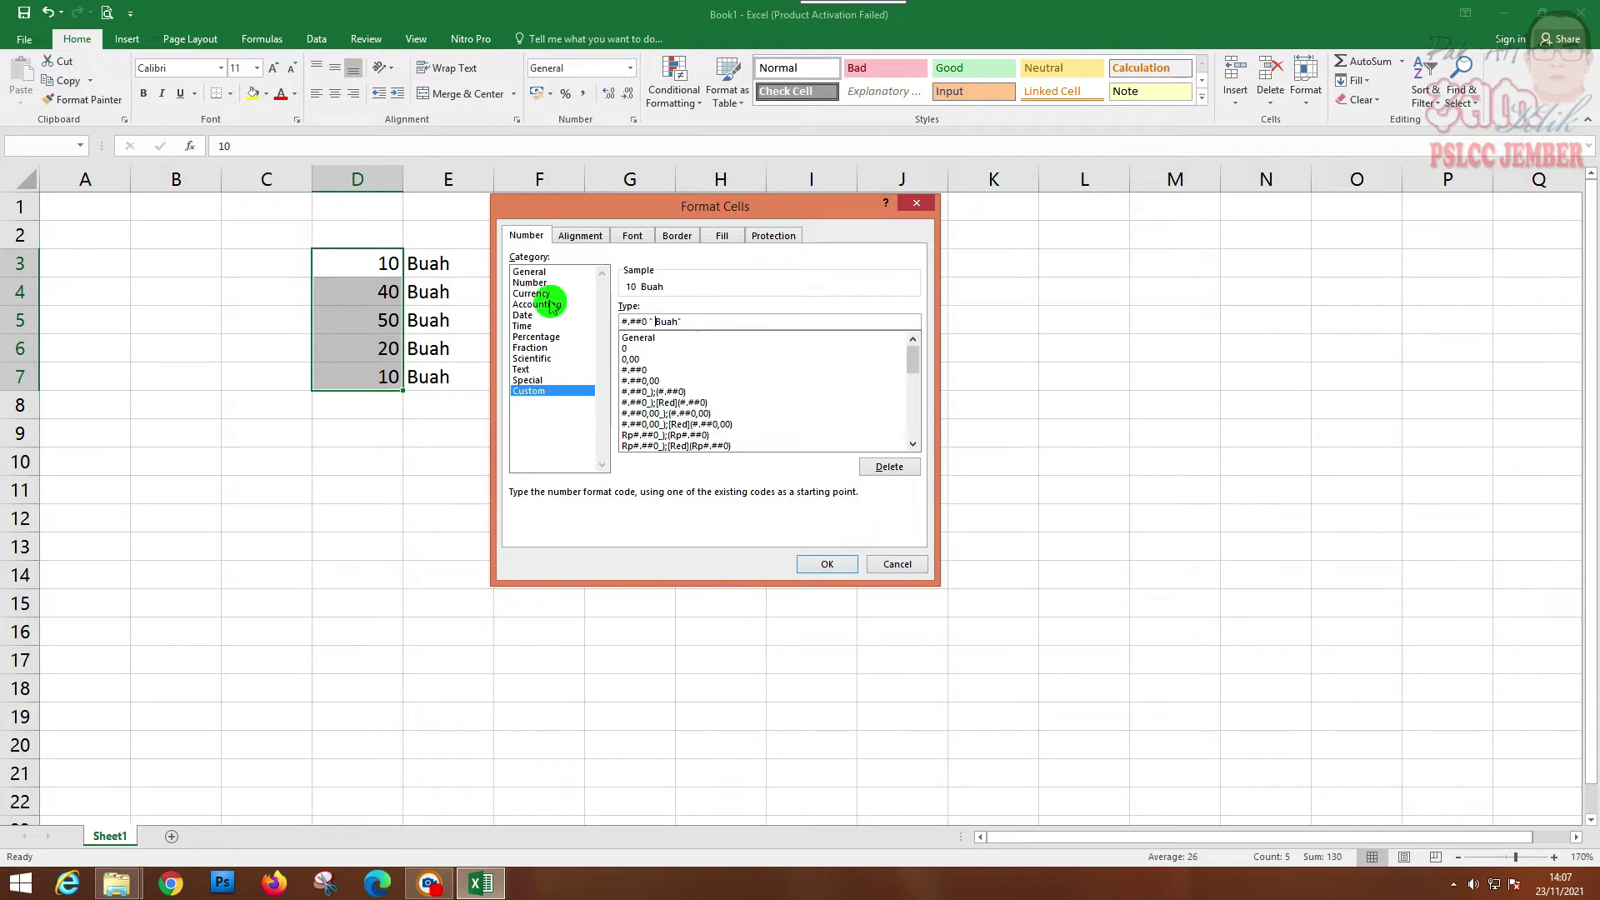
click(825, 562)
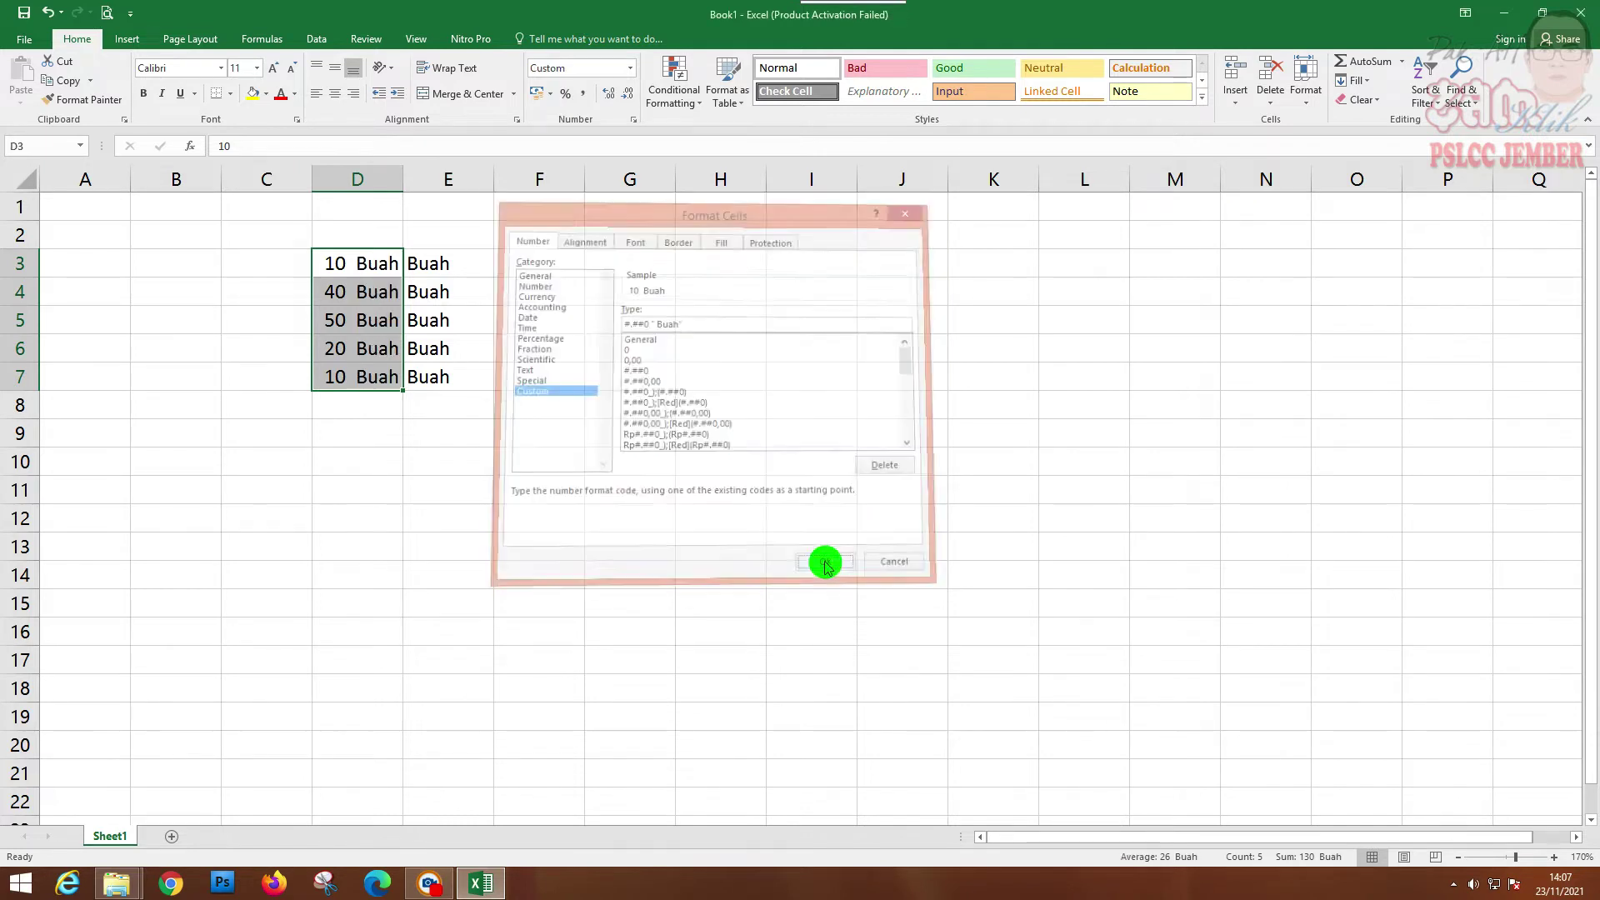
click(396, 411)
click(357, 261)
click(357, 313)
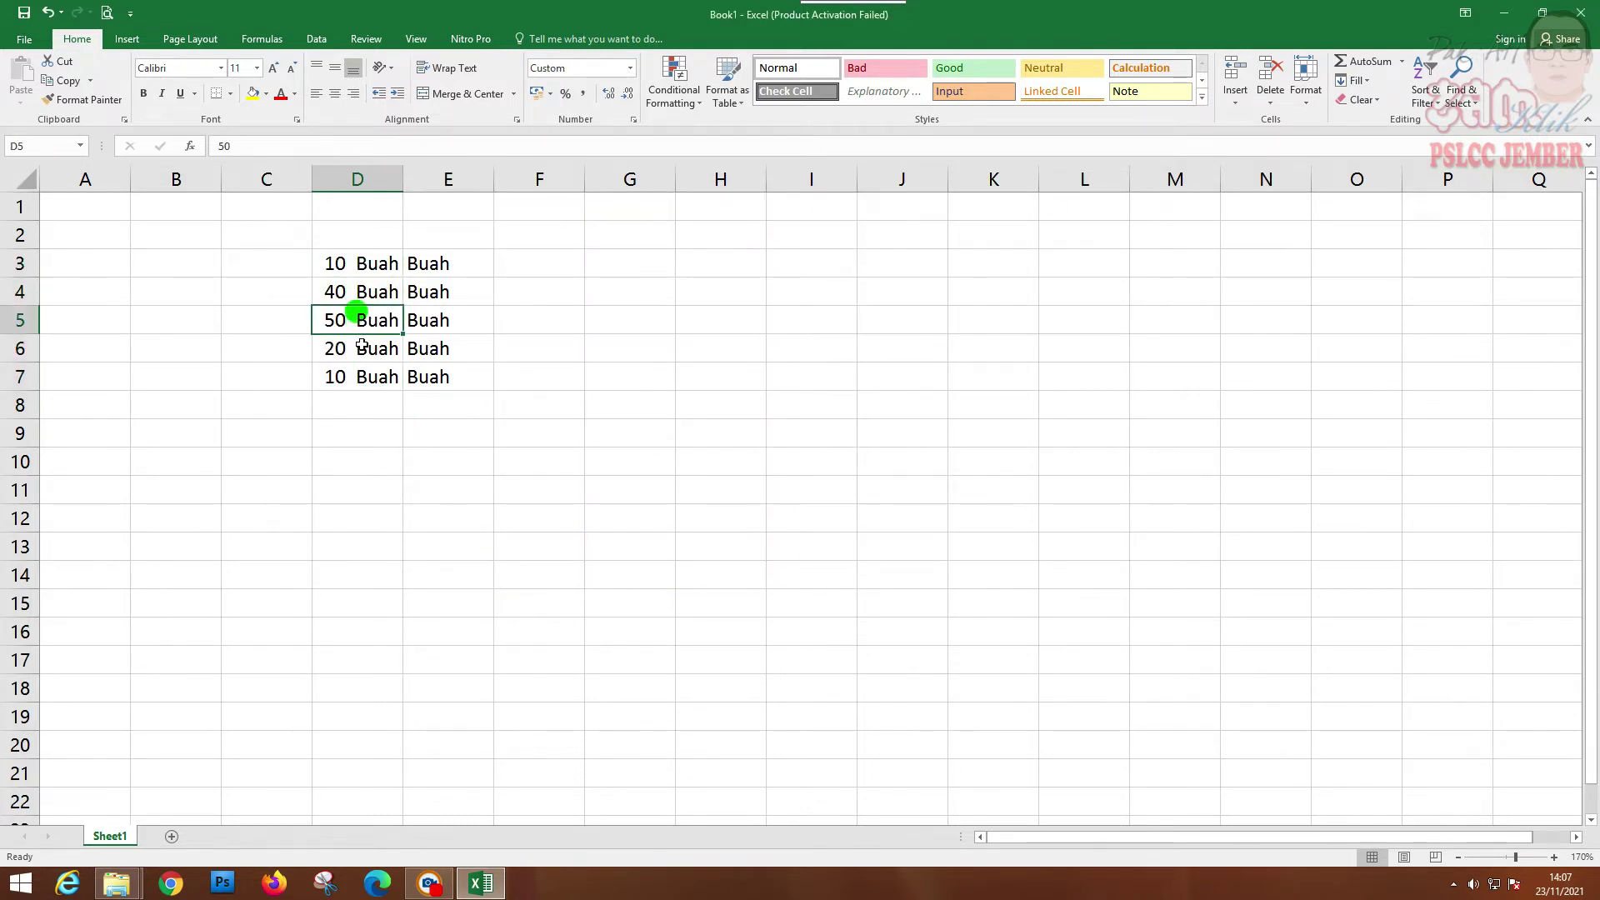
Check the stored values in column D, and clear the separate Buah labels from E3:E7.
click(361, 348)
click(367, 264)
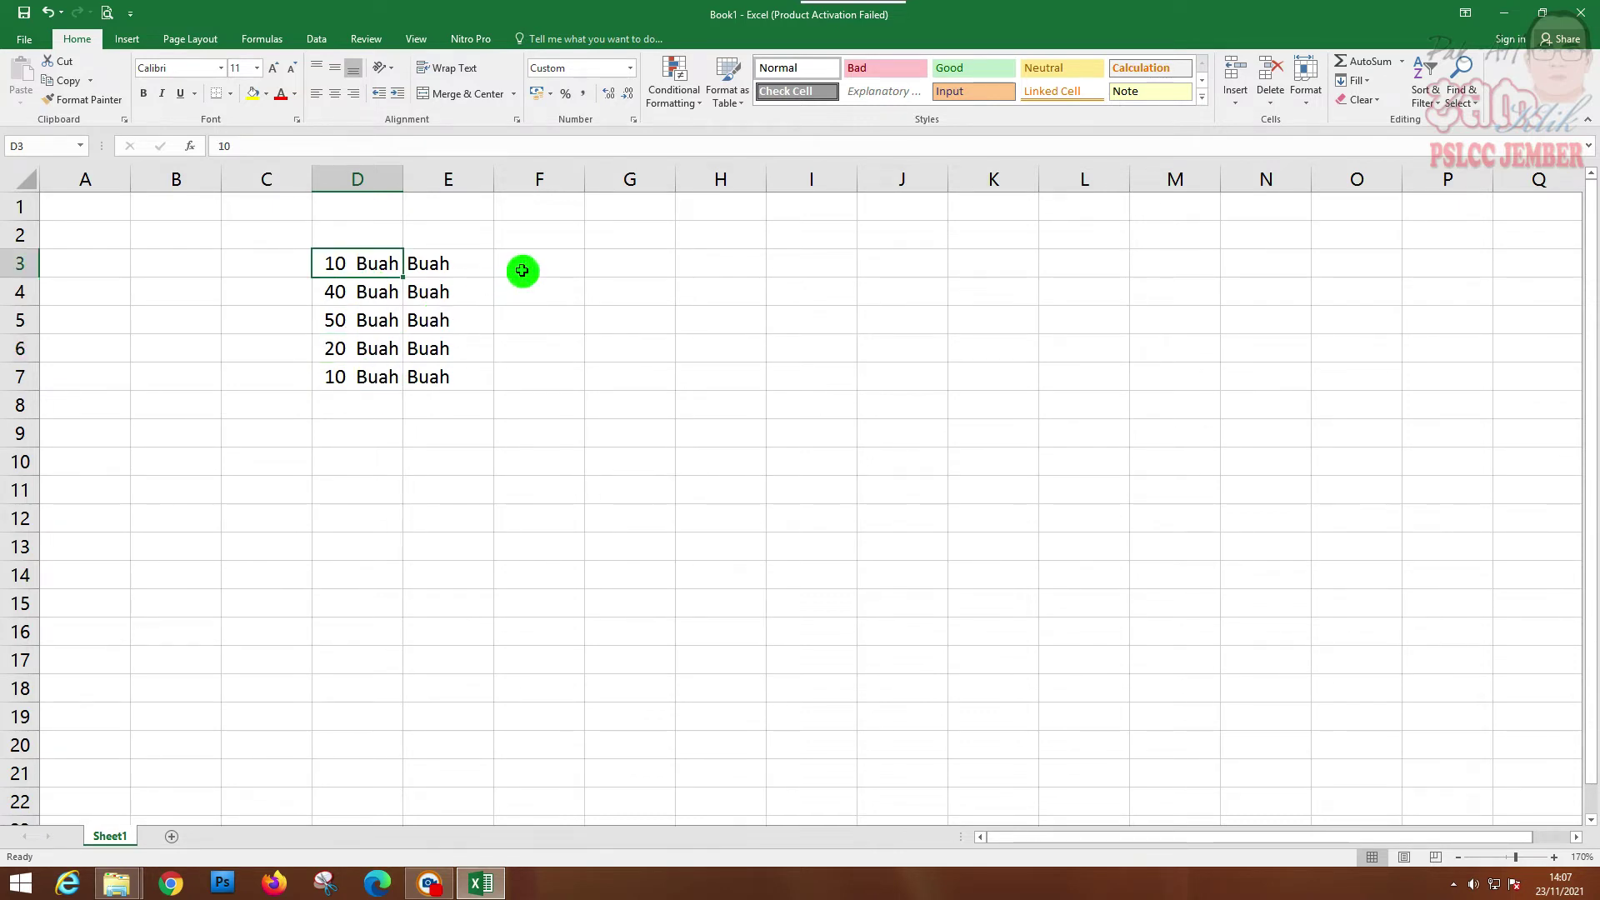
click(440, 263)
drag(441, 305, 447, 377)
key(Delete)
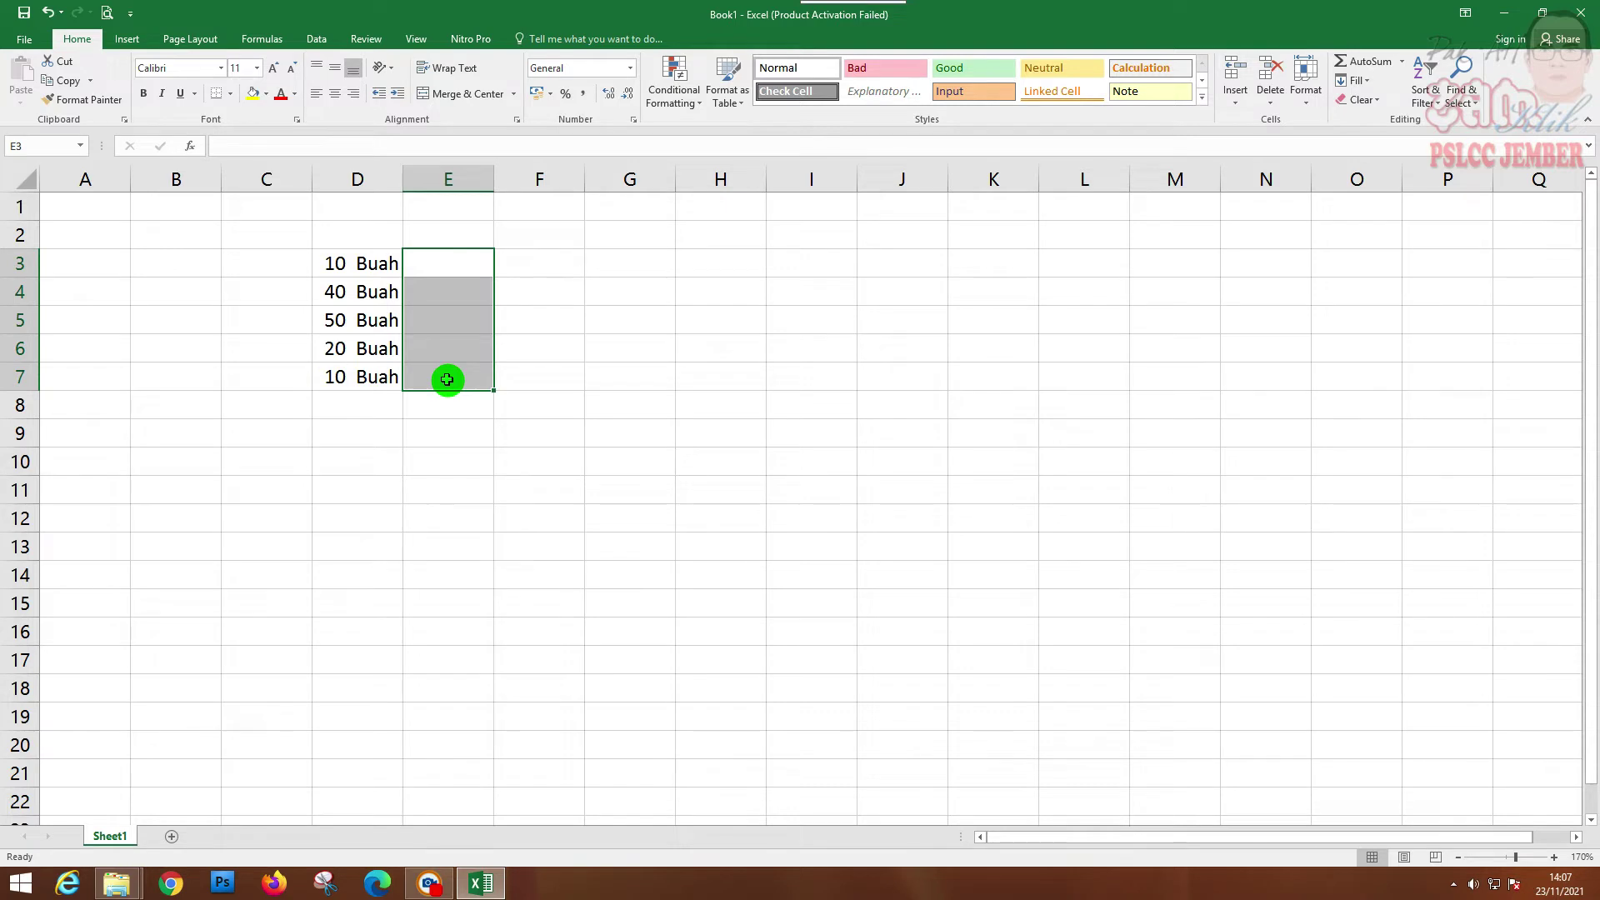
Copy the formatted cells D3:D7 into E3:E7.
key(Left)
key(Right)
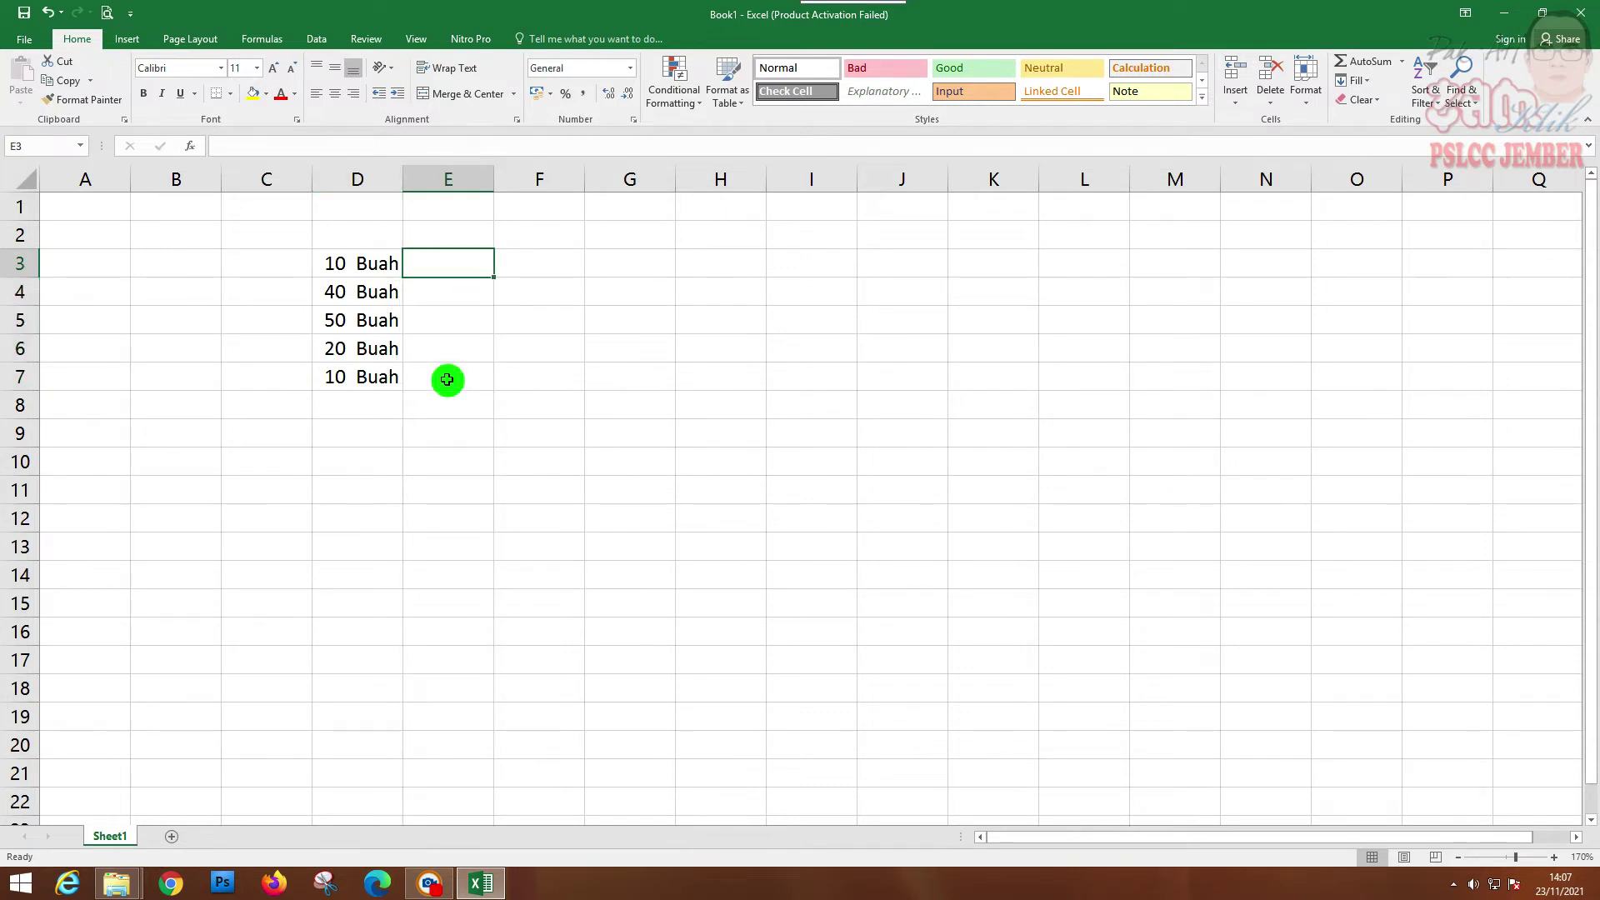
key(Left)
key(shift+Down)
key(shift+Down)
key(shift+Down)
key(shift+Down)
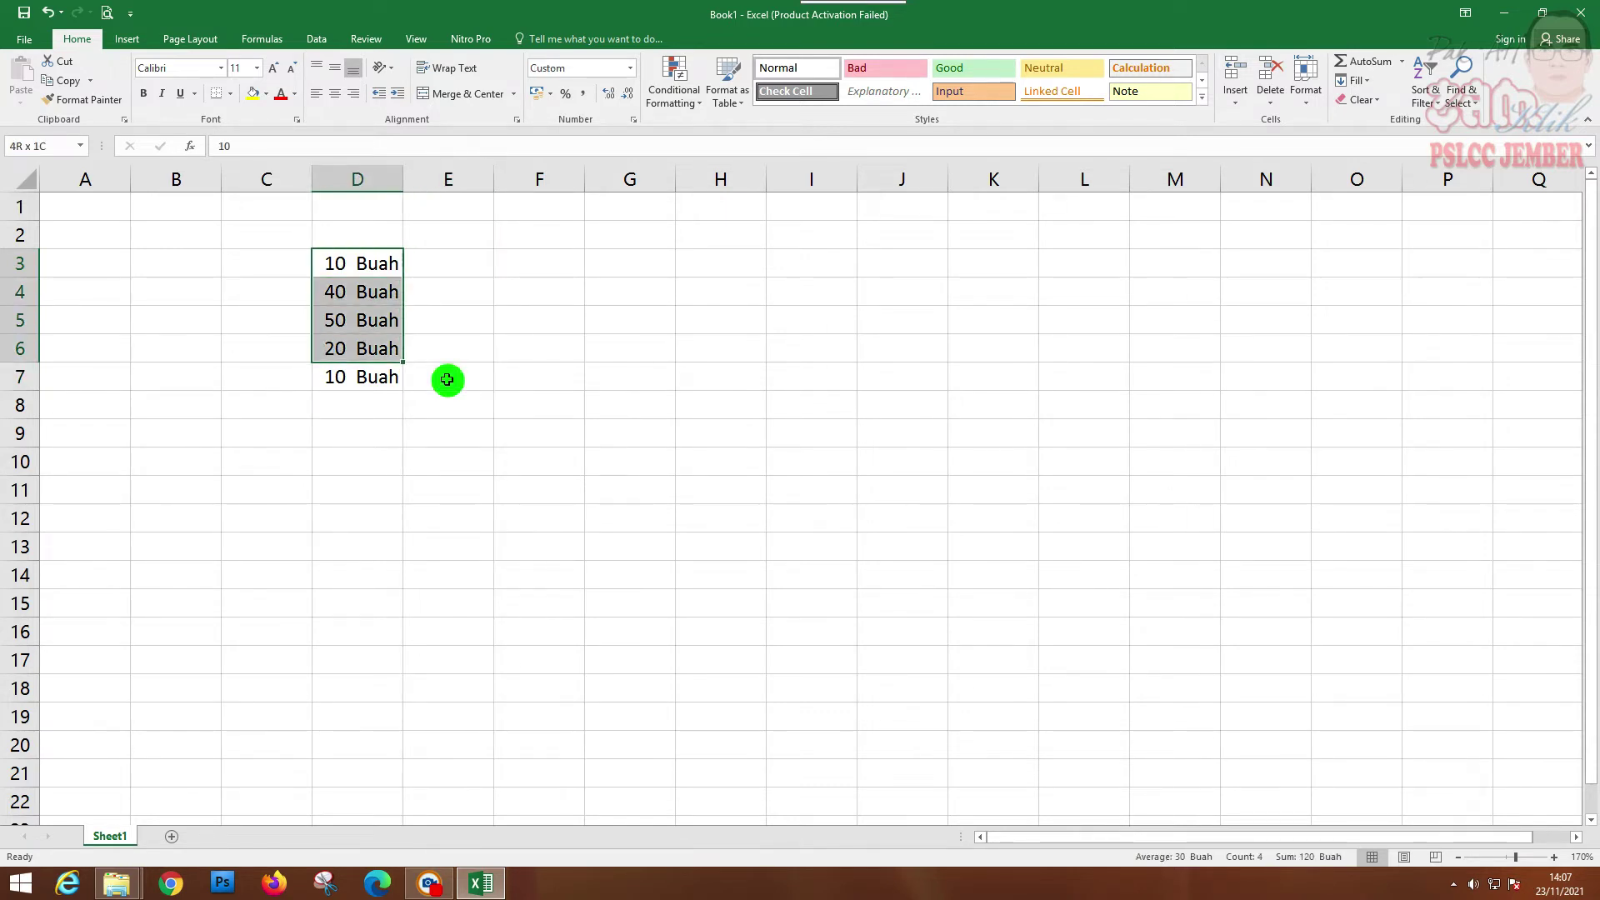
key(ctrl+c)
key(Right)
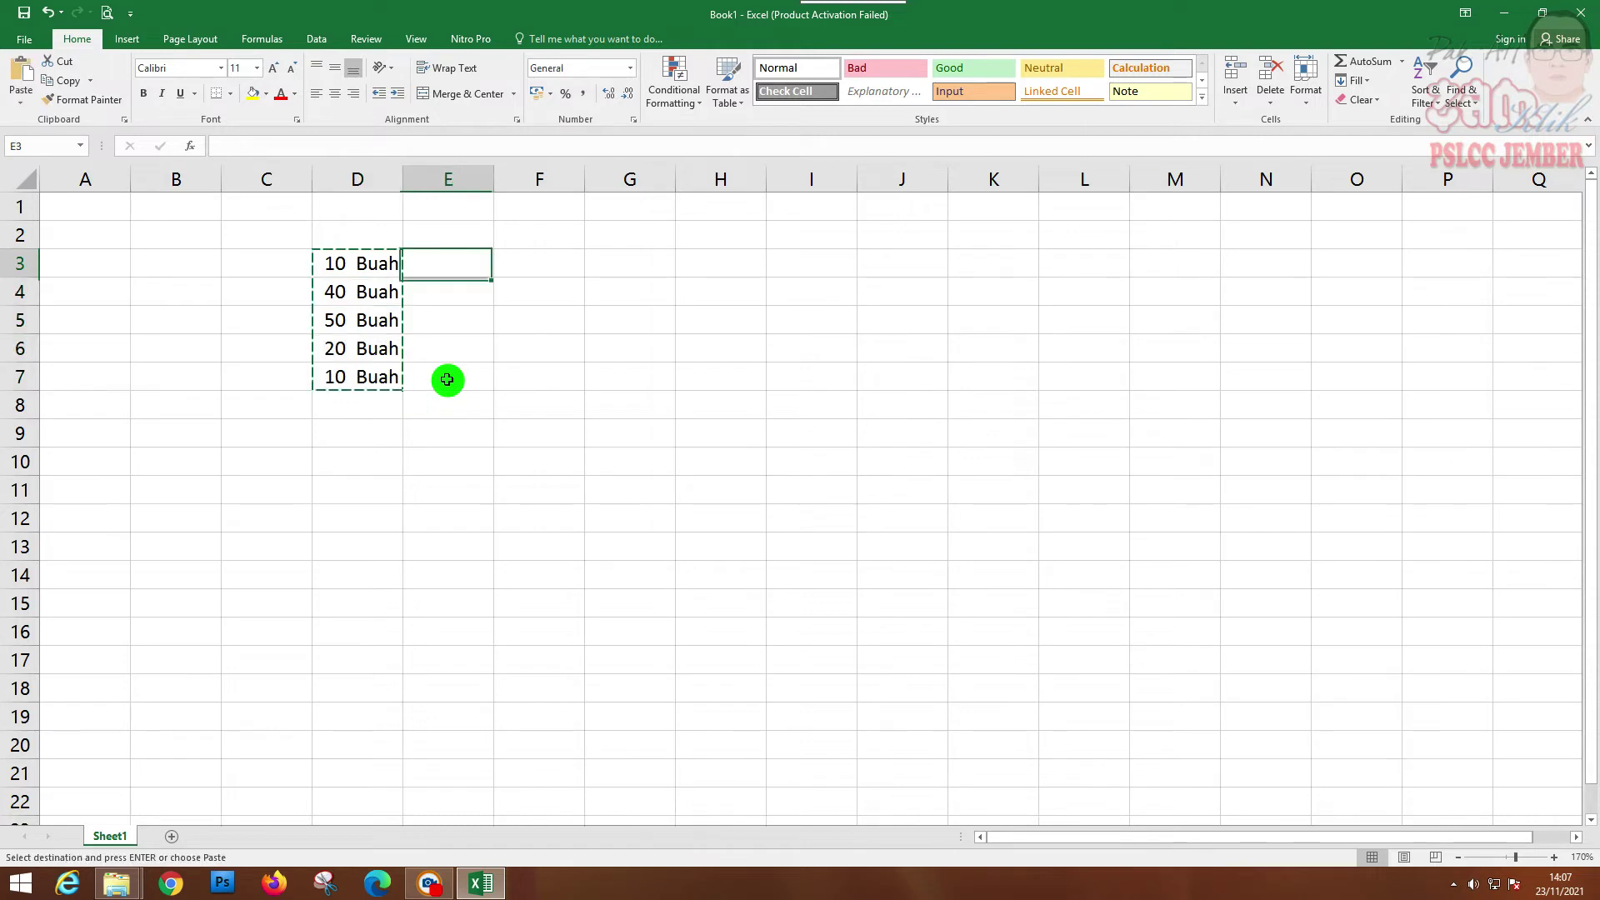
key(ctrl+v)
key(Left)
key(Right)
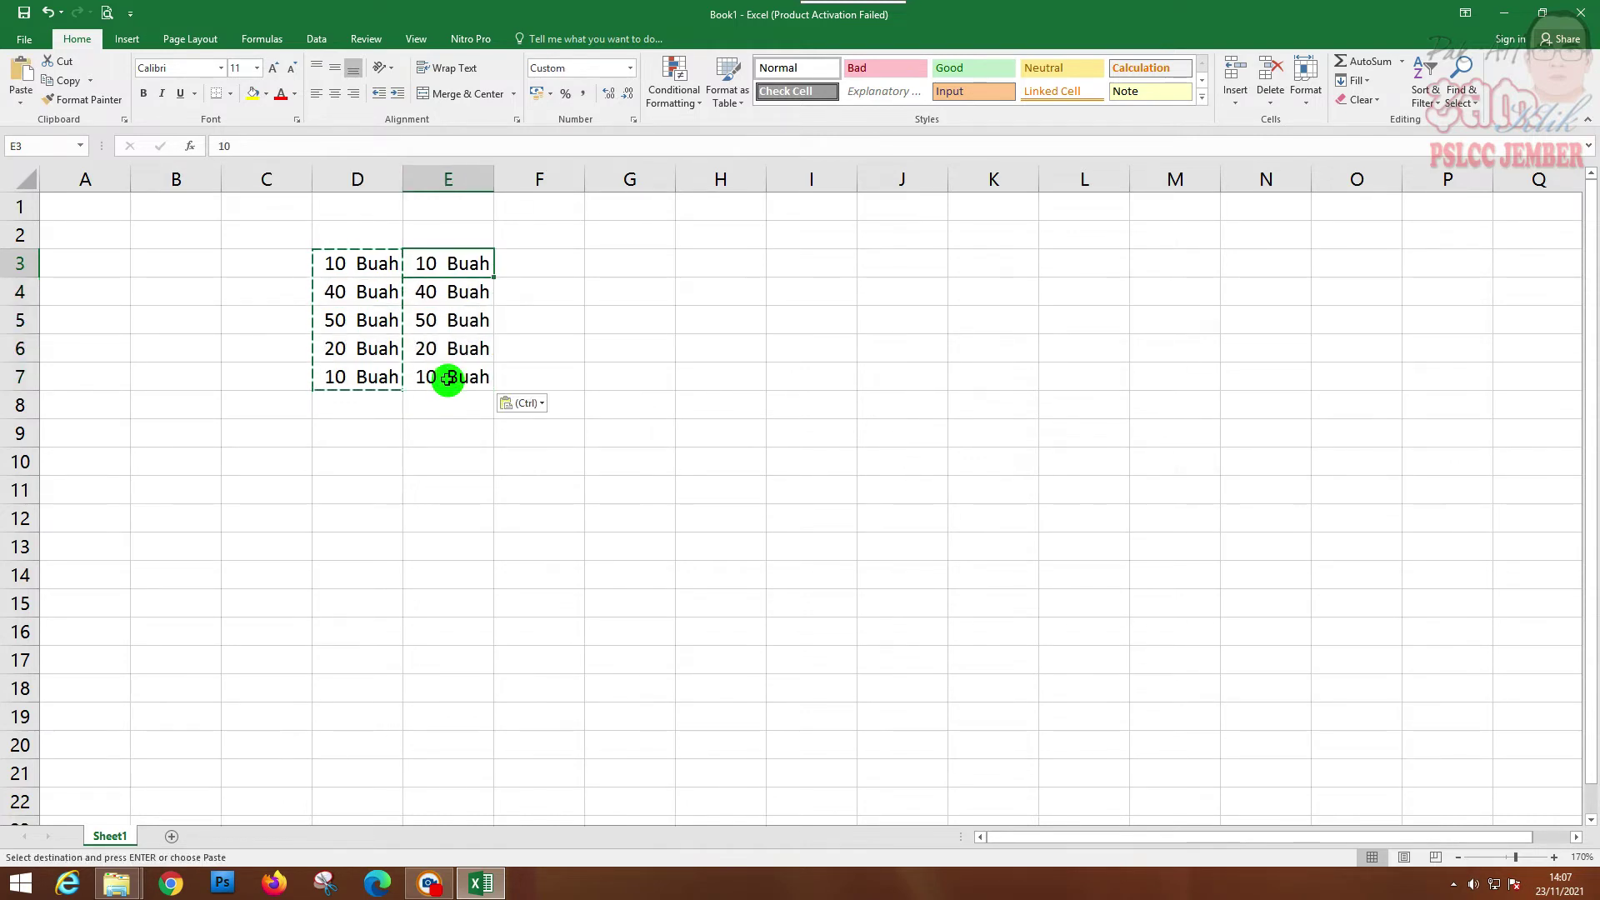
Replace the numbers in E3:E7 with 5, 6, 7, 4 and 2, entering only the digits.
text(5)
key(Return)
text(6)
key(Return)
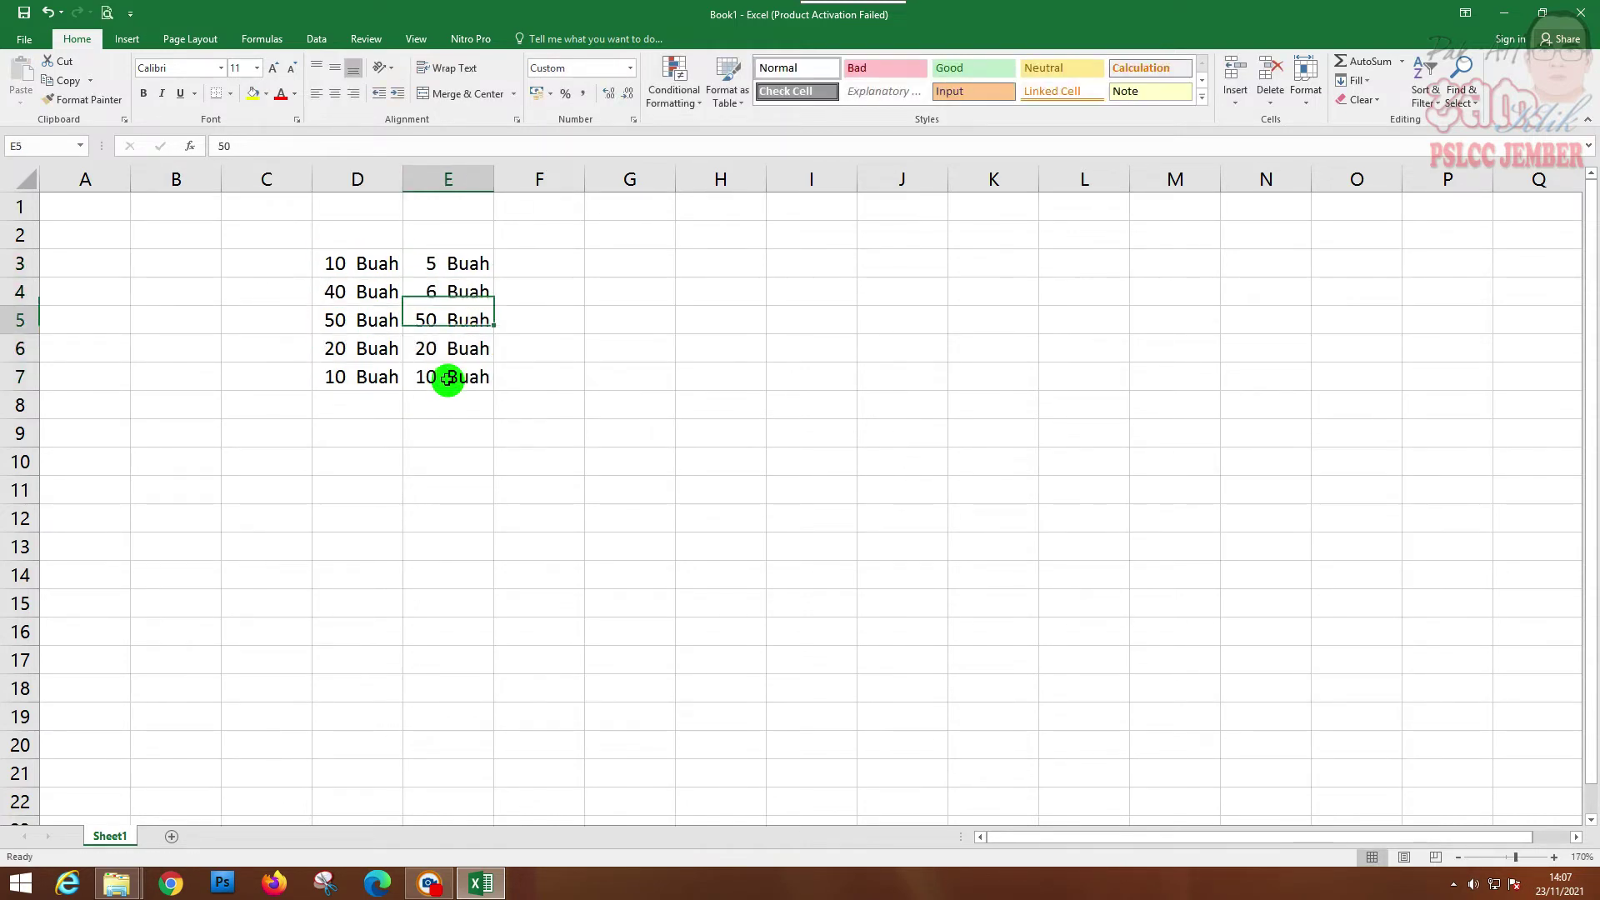
text(7)
key(Return)
text(4)
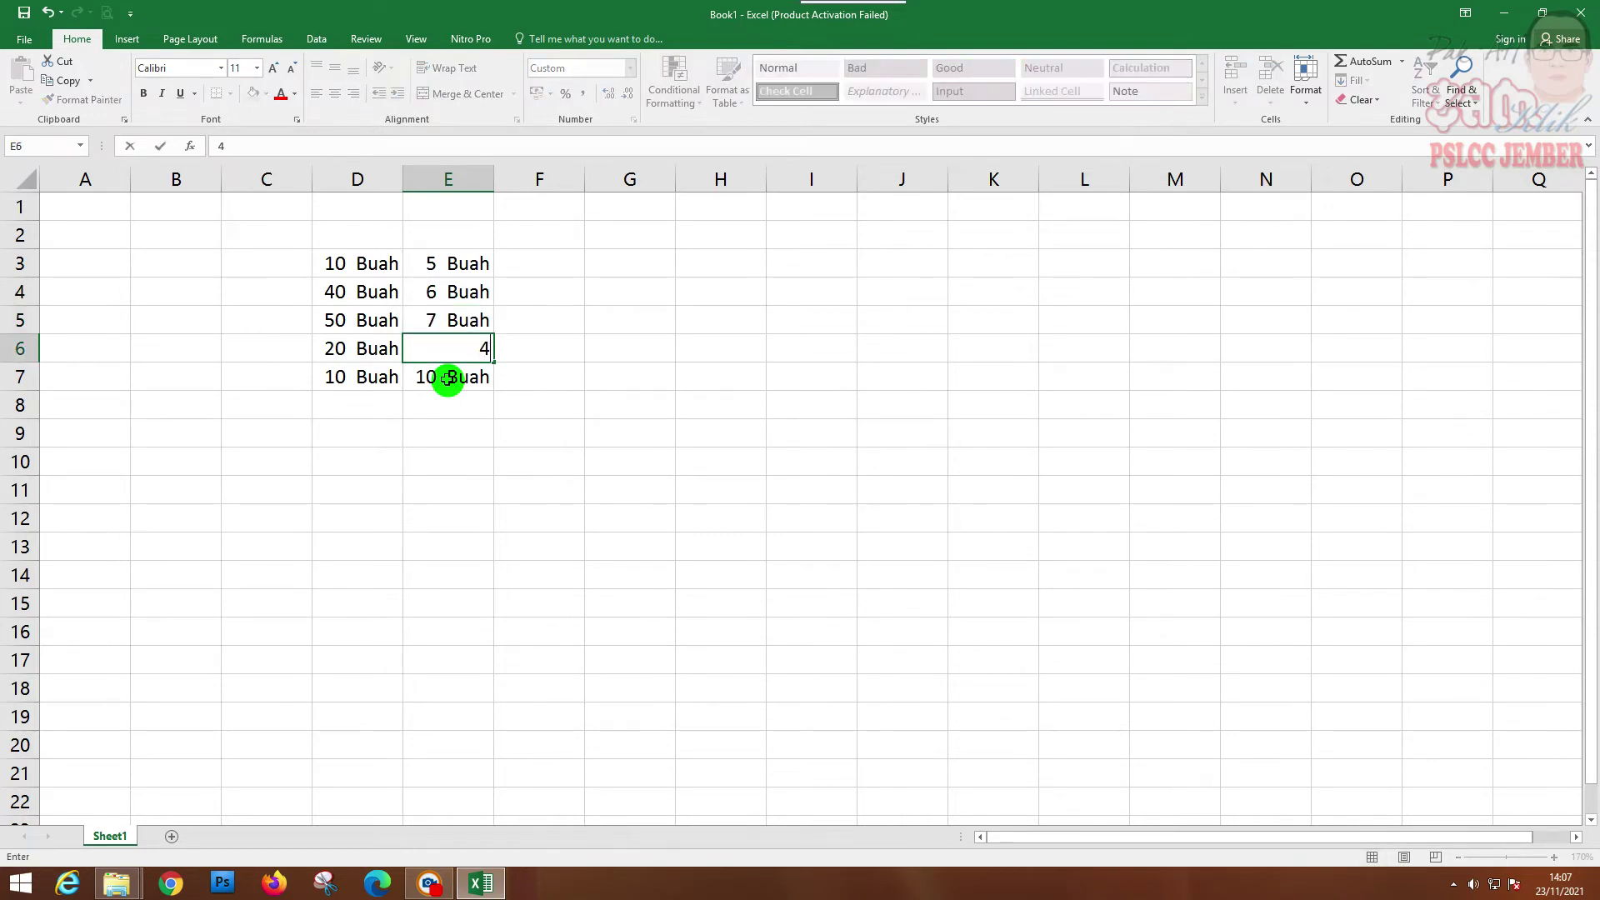
key(Return)
text(2)
key(Up)
key(Up)
key(Up)
key(Up)
key(Up)
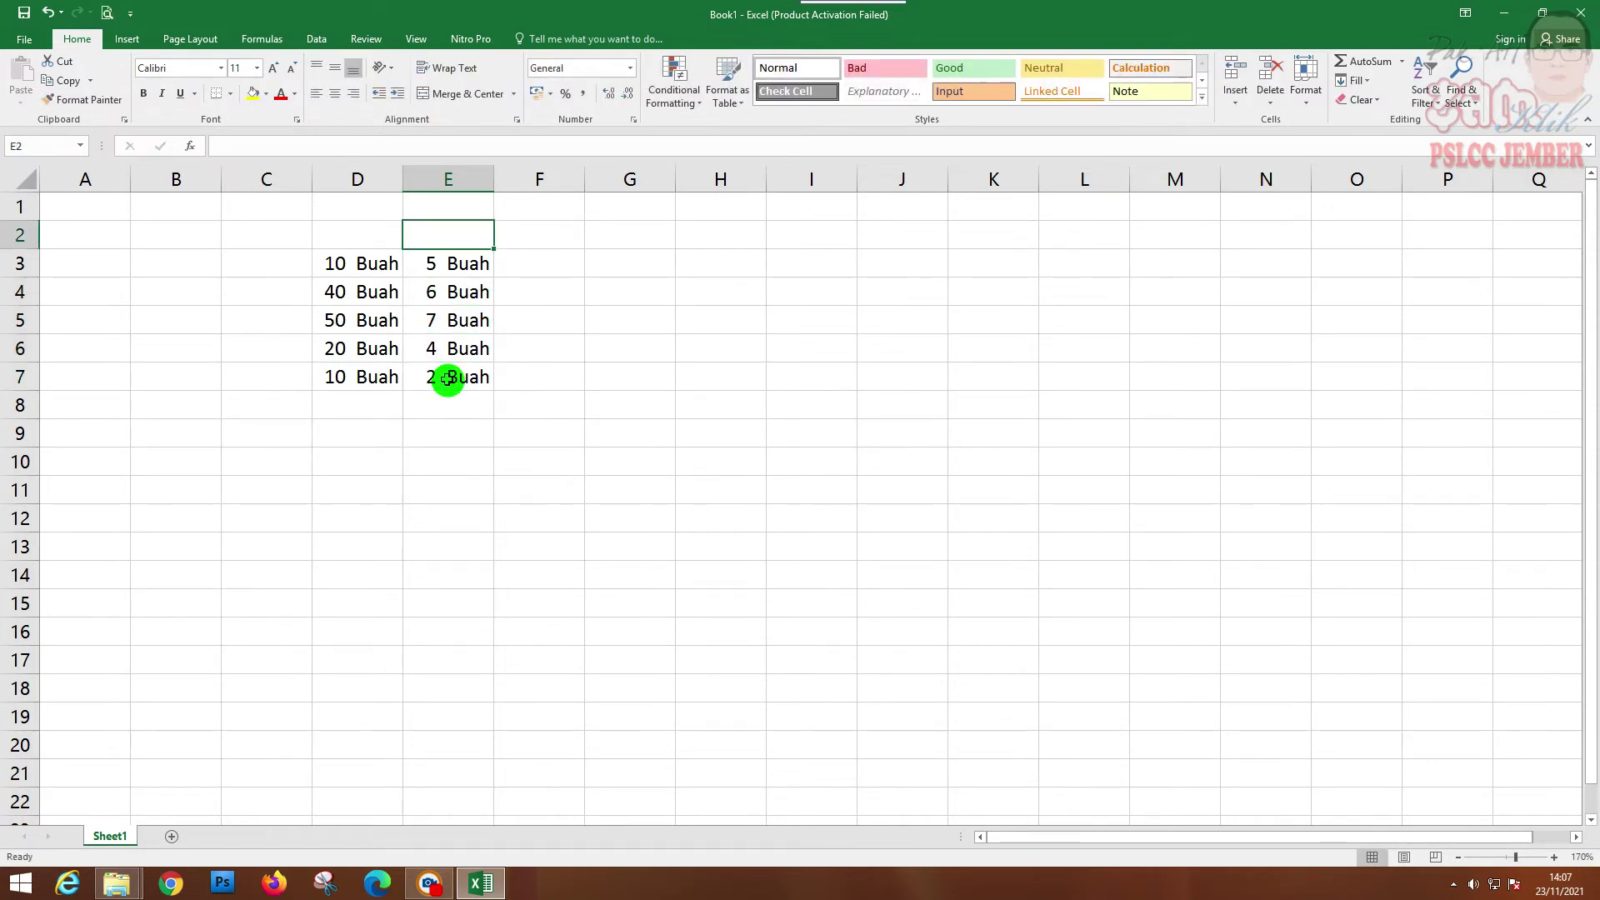
Enter the formula +E3+D3 in F3 to add the two formatted quantities.
key(Down)
key(Right)
text(+)
key(Left)
text(+)
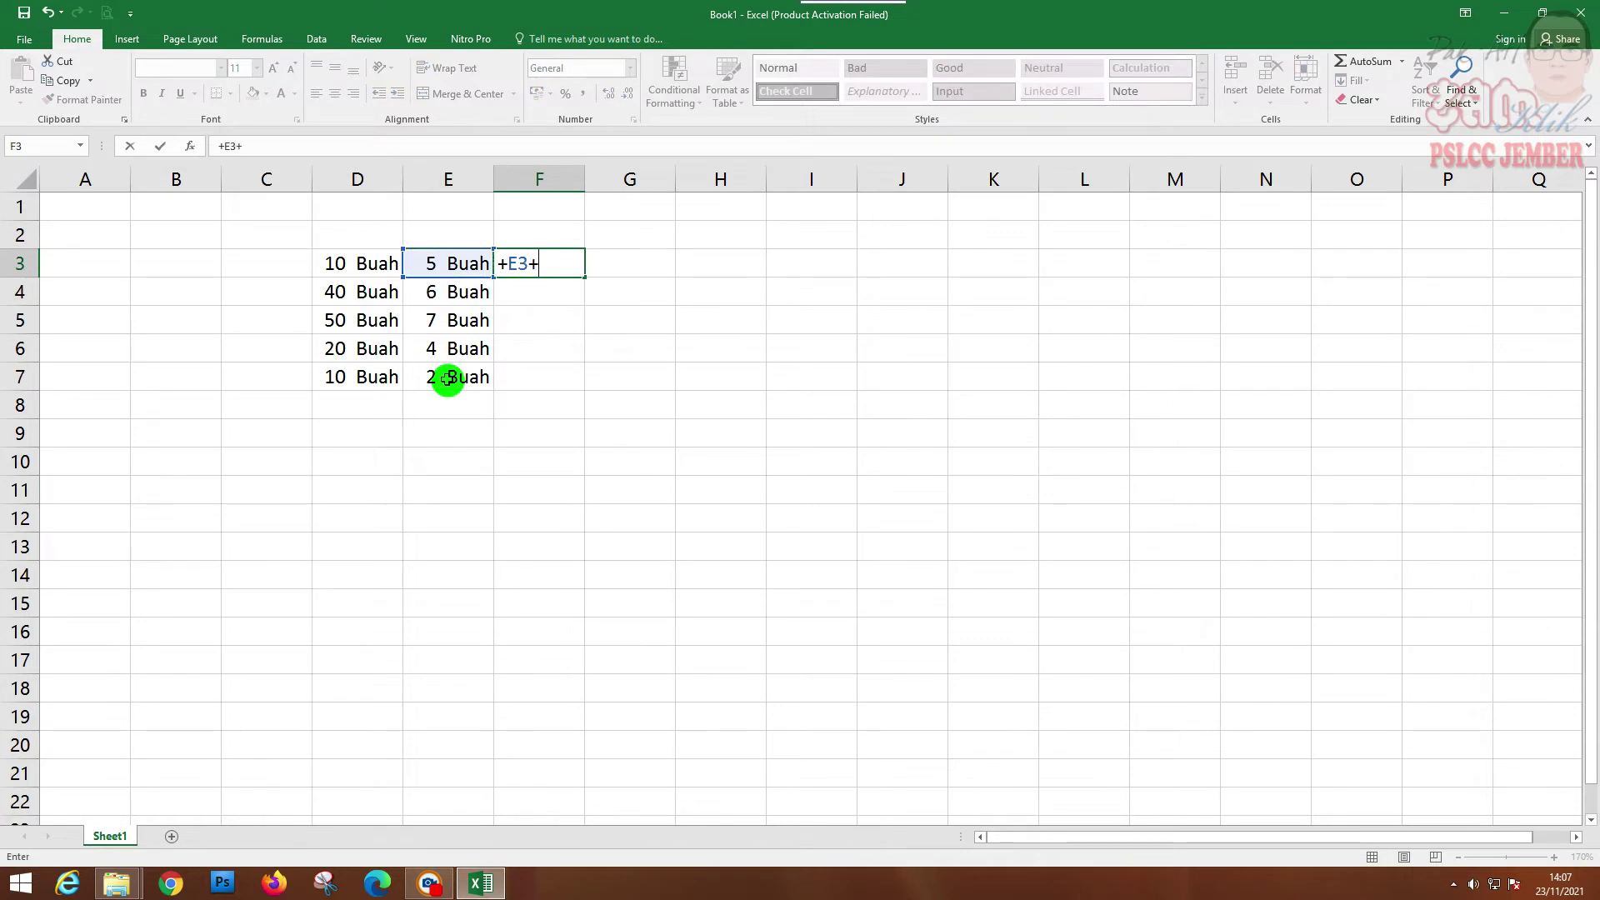
key(Left)
key(Left)
key(Return)
Enter the formula +E4*D4 in F4 to multiply the two quantities, and review the formula and its source cells.
text(+)
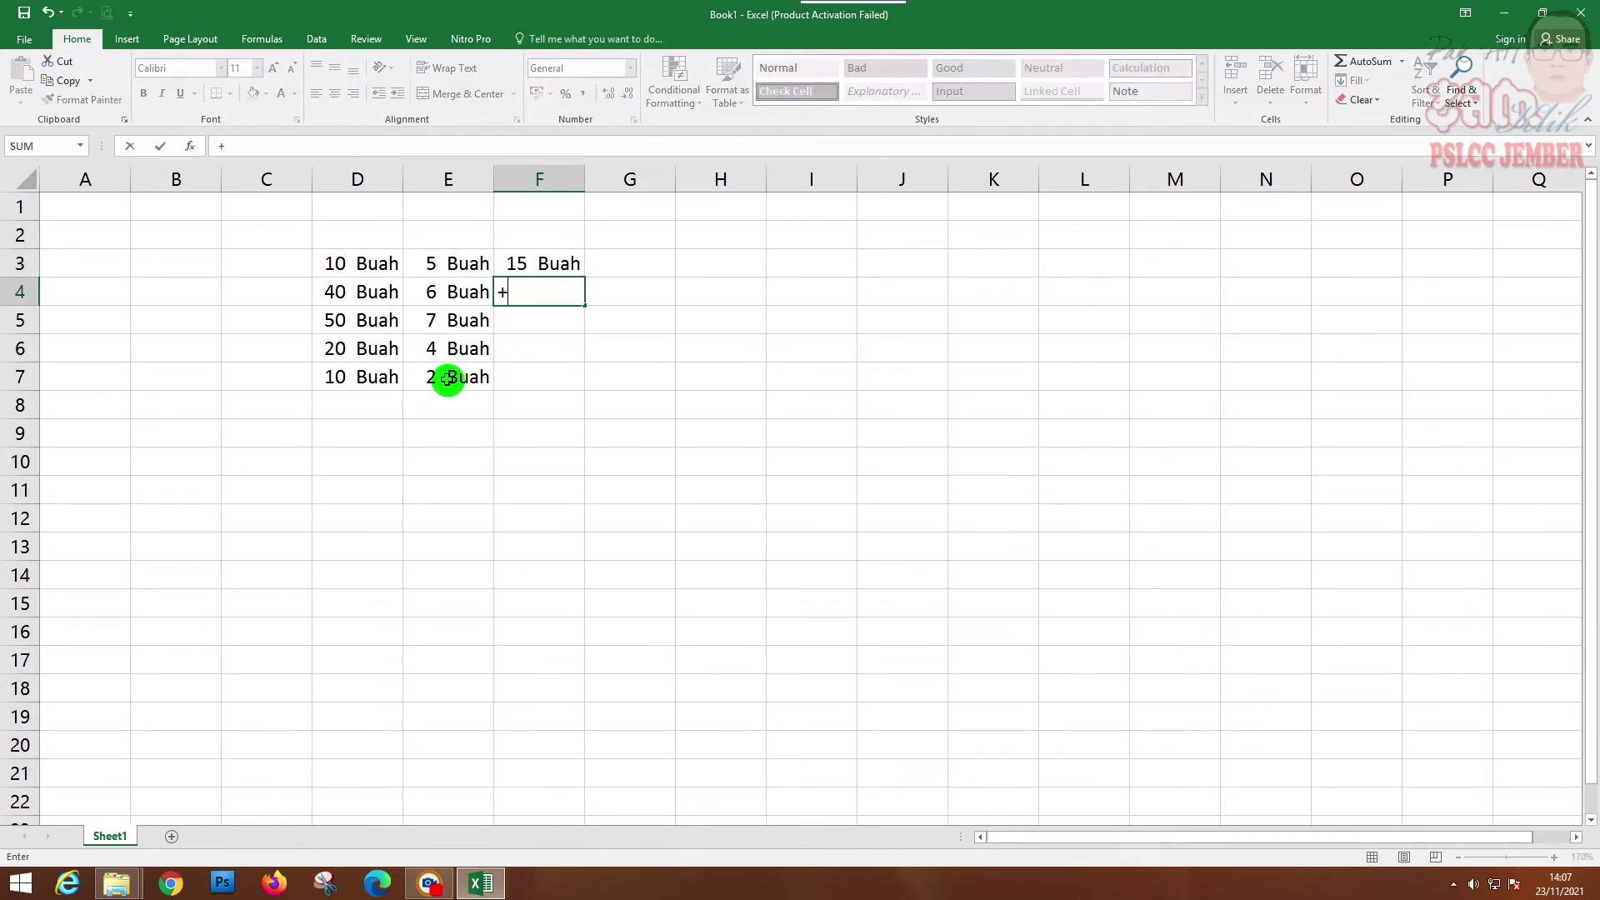
key(Left)
text(*)
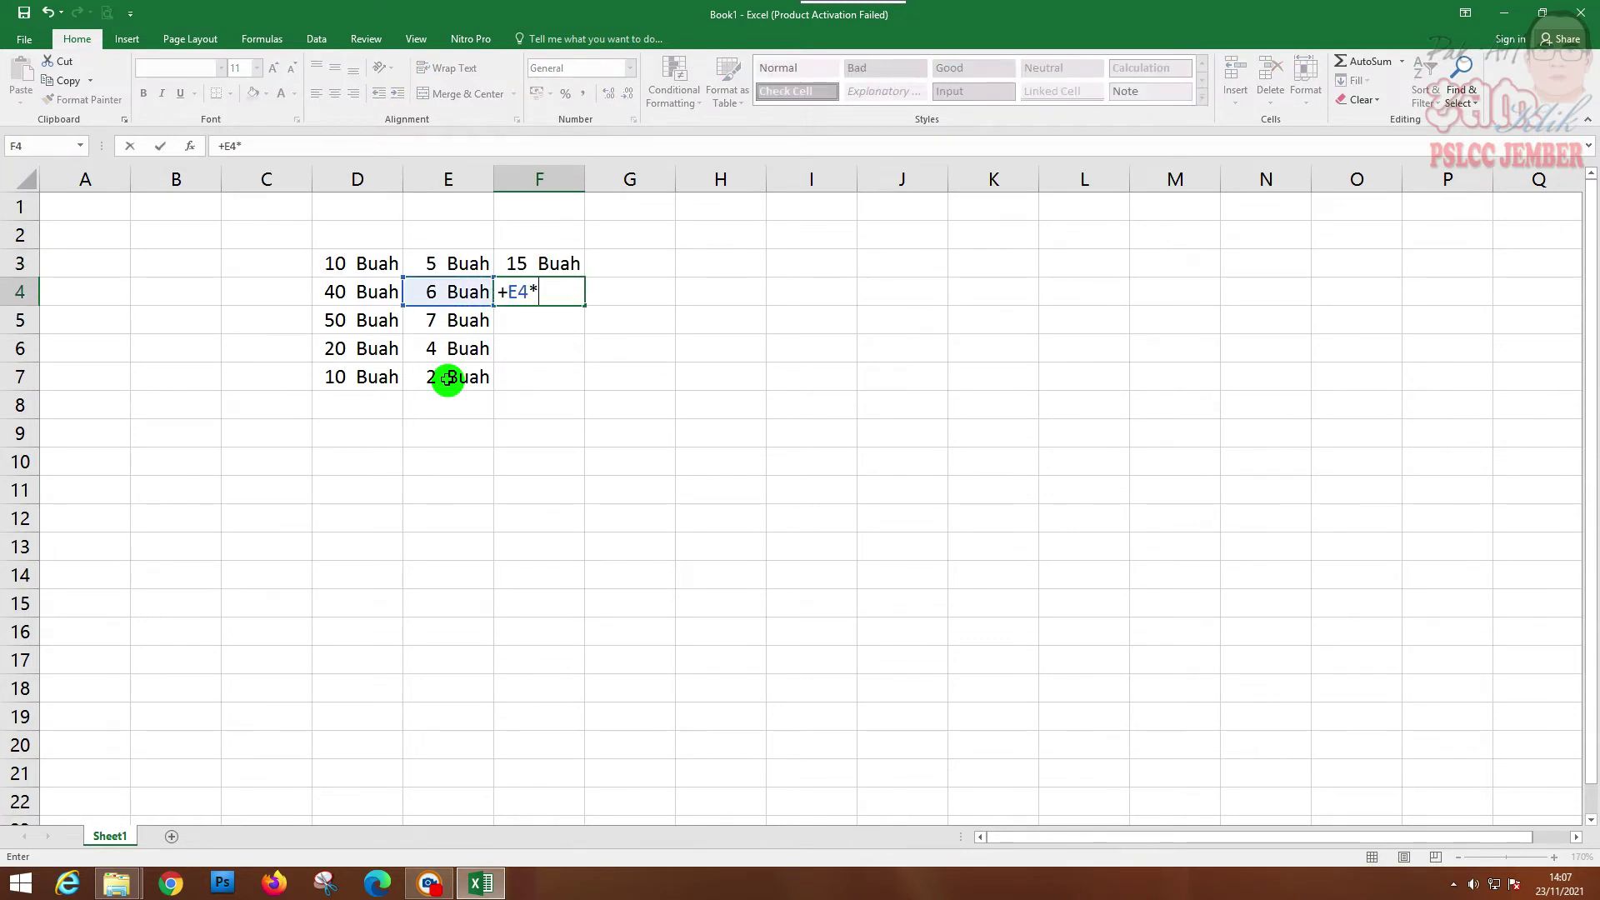
key(Left)
key(Left)
key(Return)
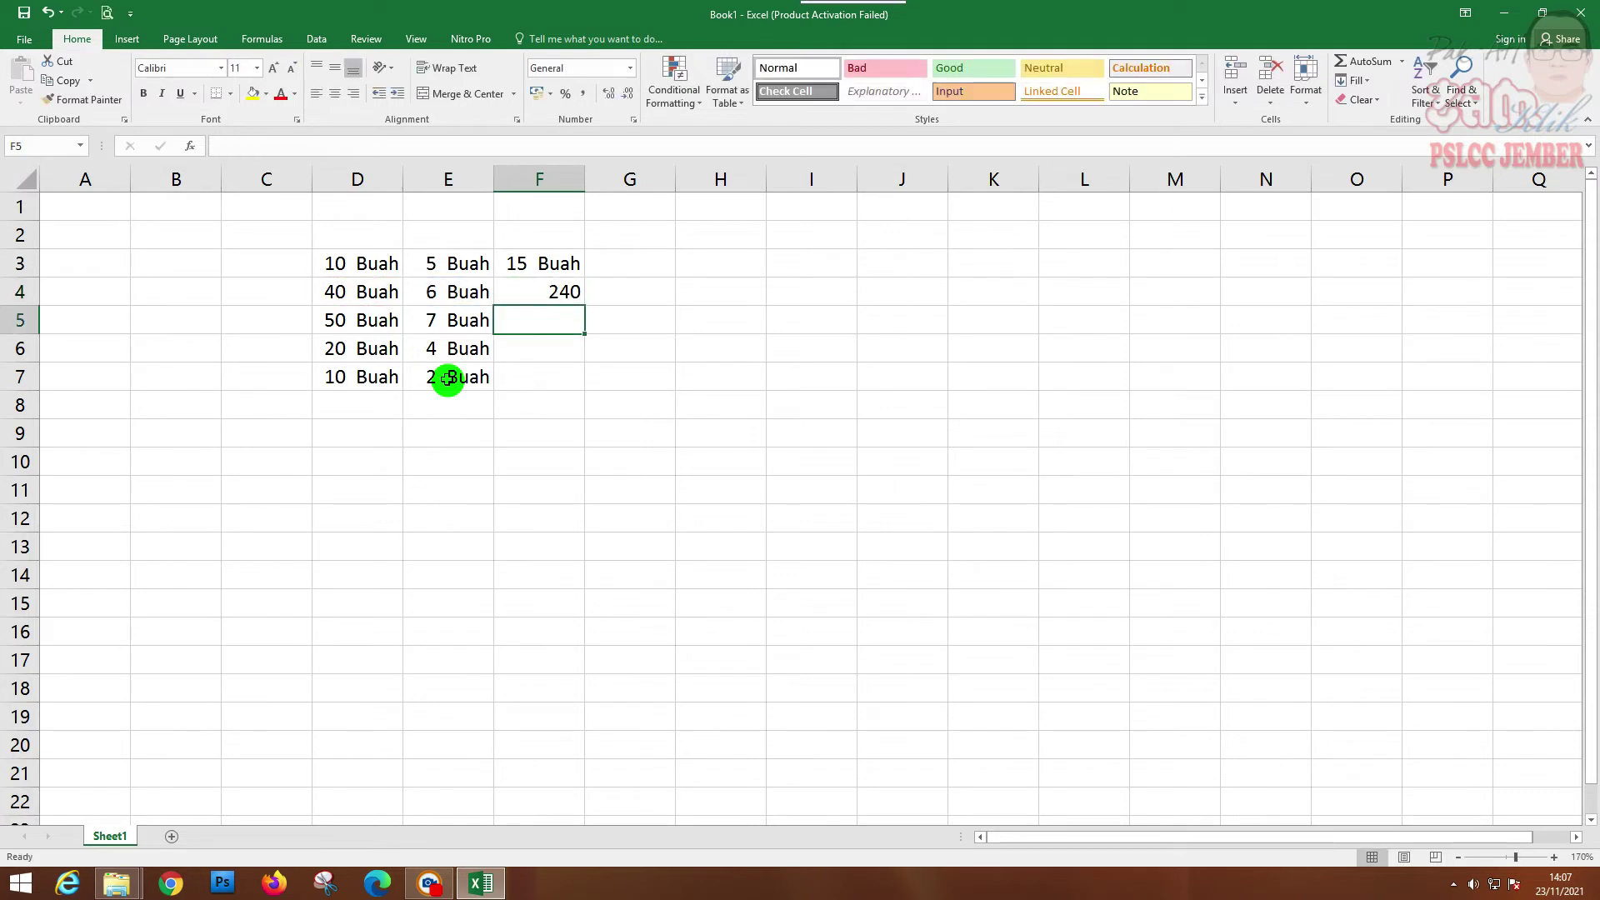
key(Up)
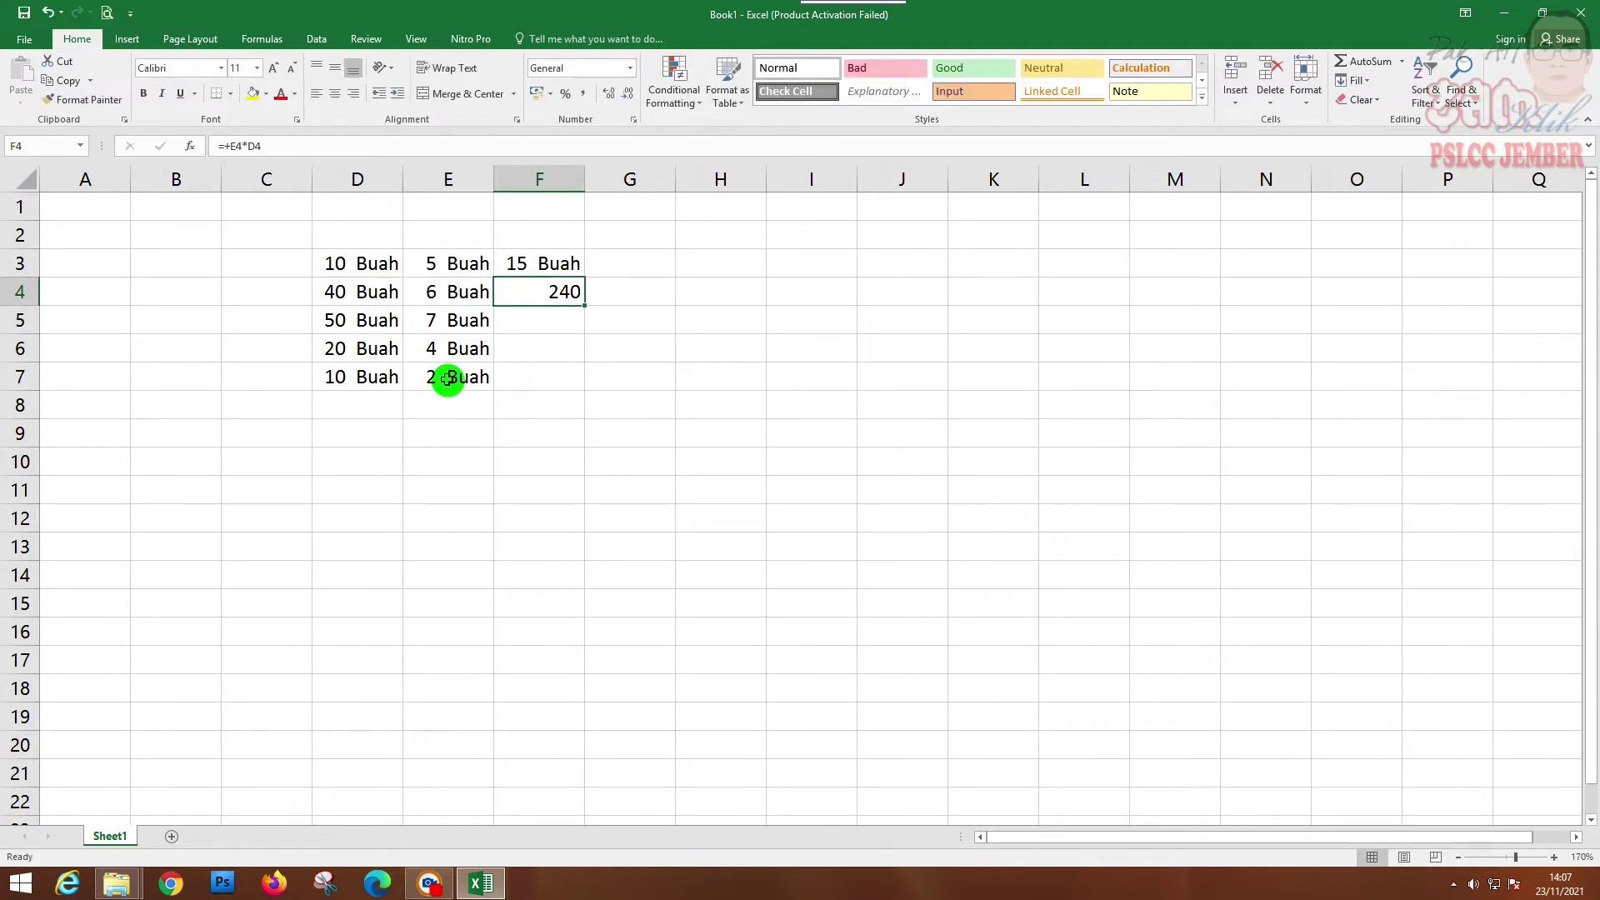
key(Up)
key(Down)
key(Down)
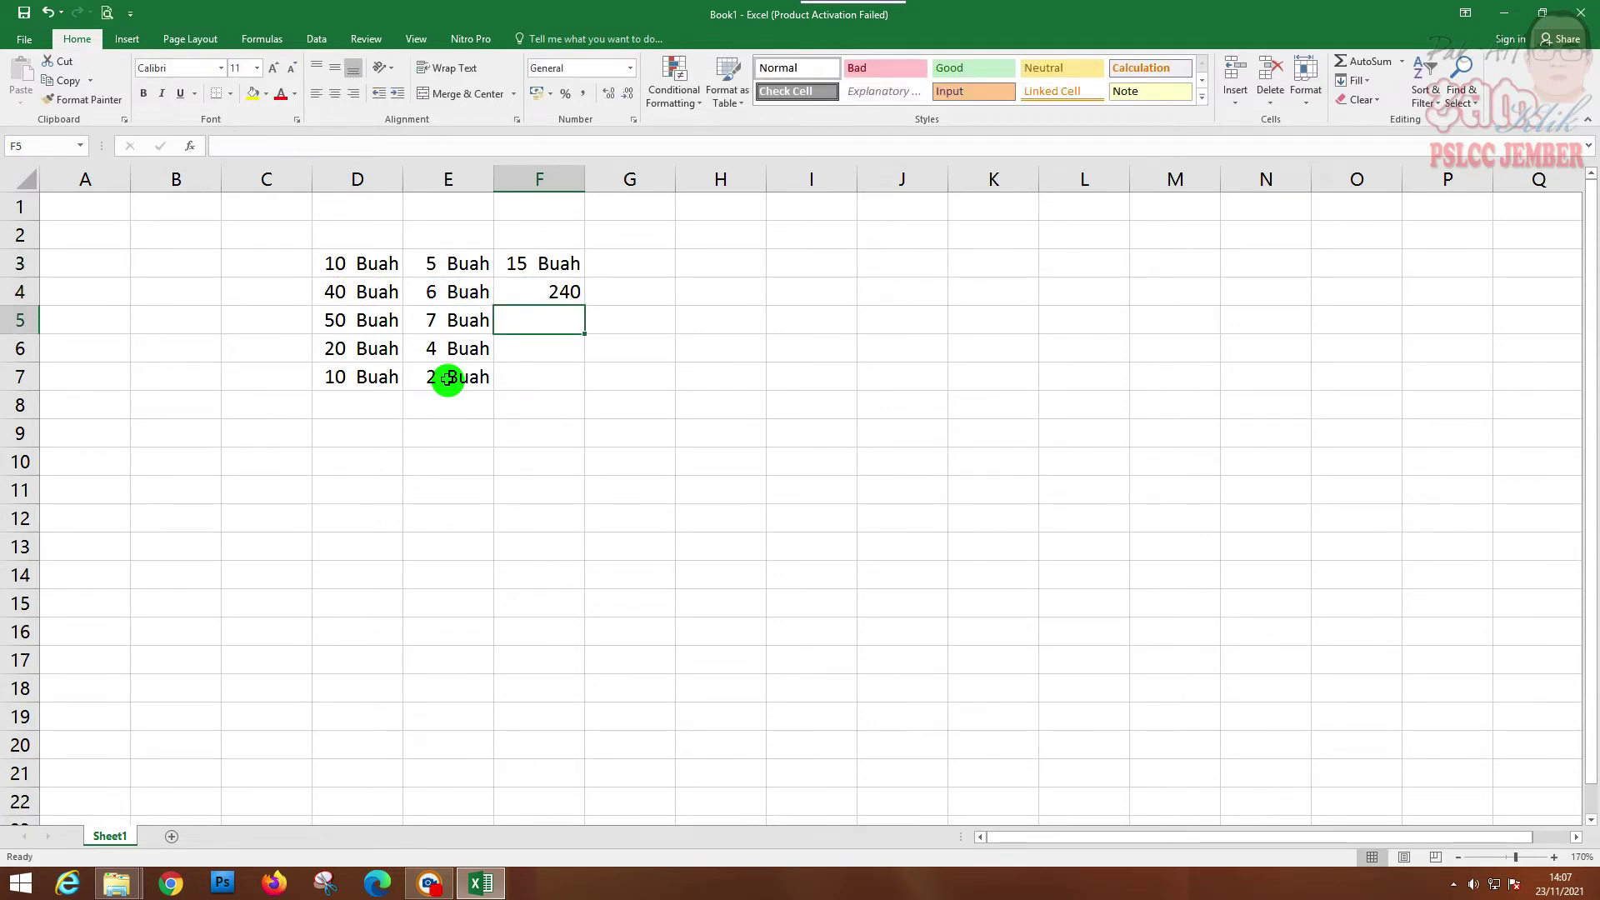
key(Up)
key(Left)
key(Left)
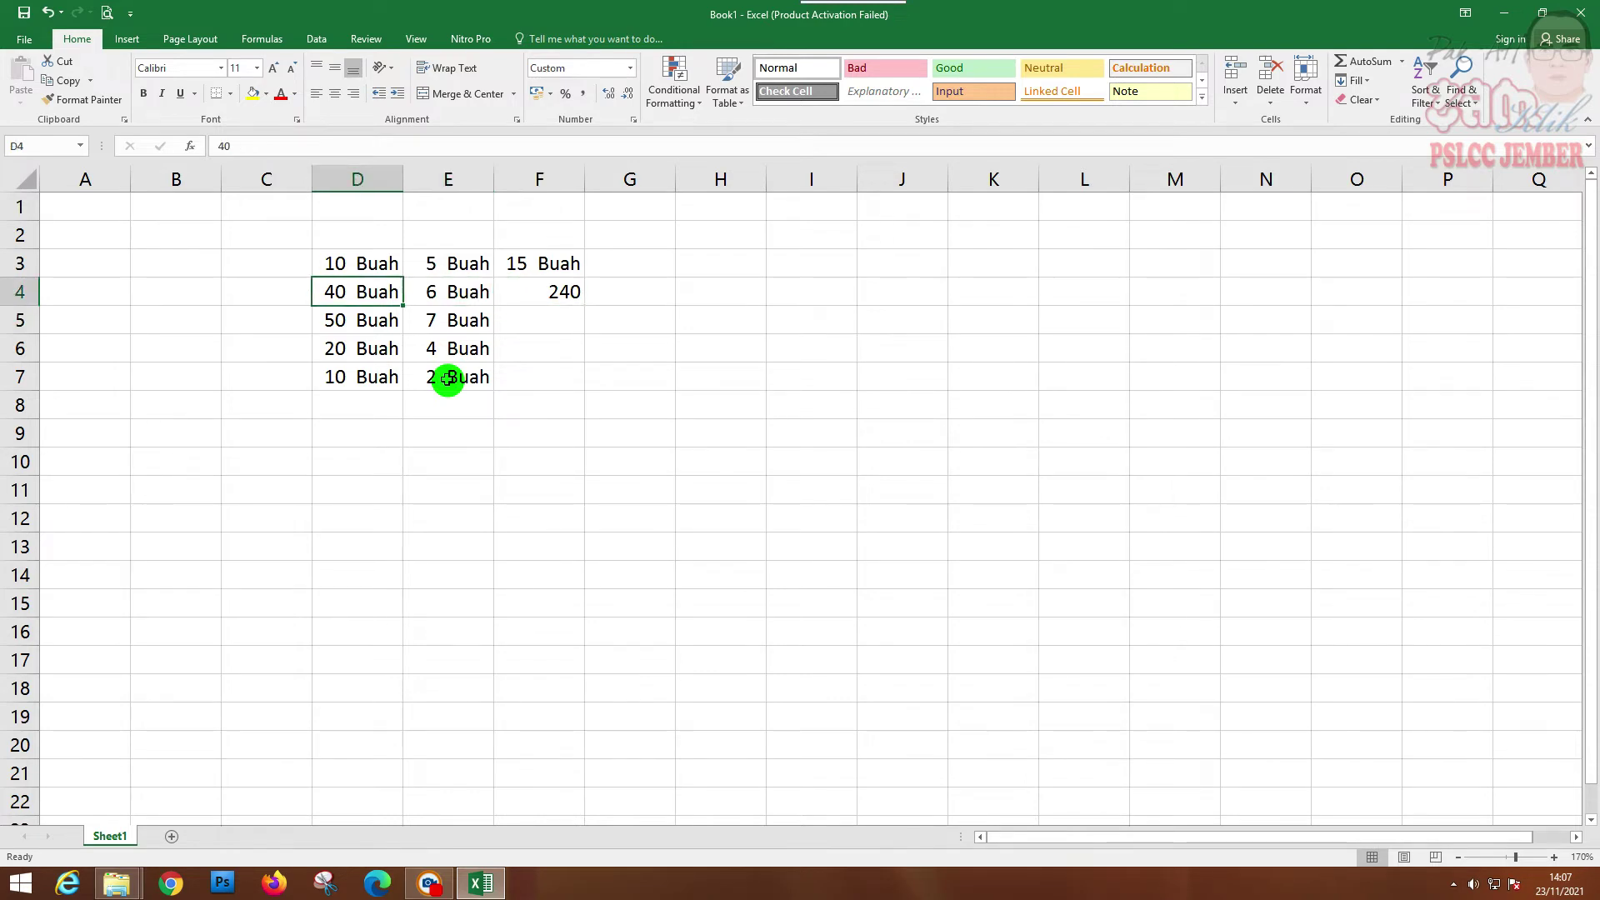
Enter the numbers with their unit as plain text in row 8: 10 Buah in D8 and 2 Buah in E8.
key(Right)
key(Right)
key(Down)
key(Down)
key(Down)
key(Down)
key(Left)
key(Left)
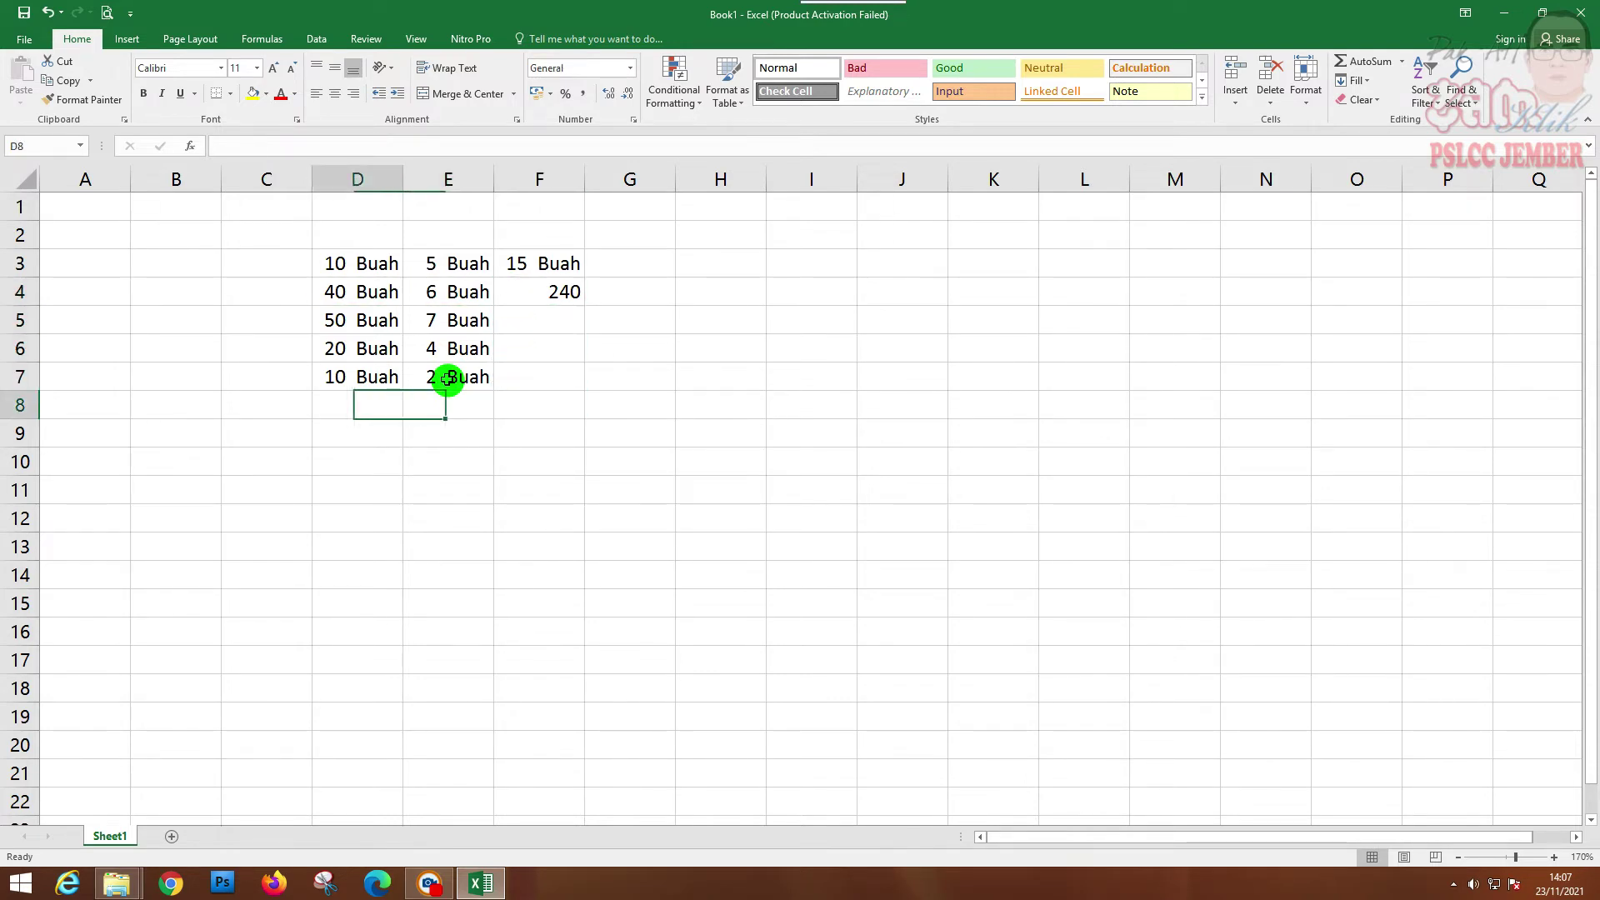
text(10 Buah)
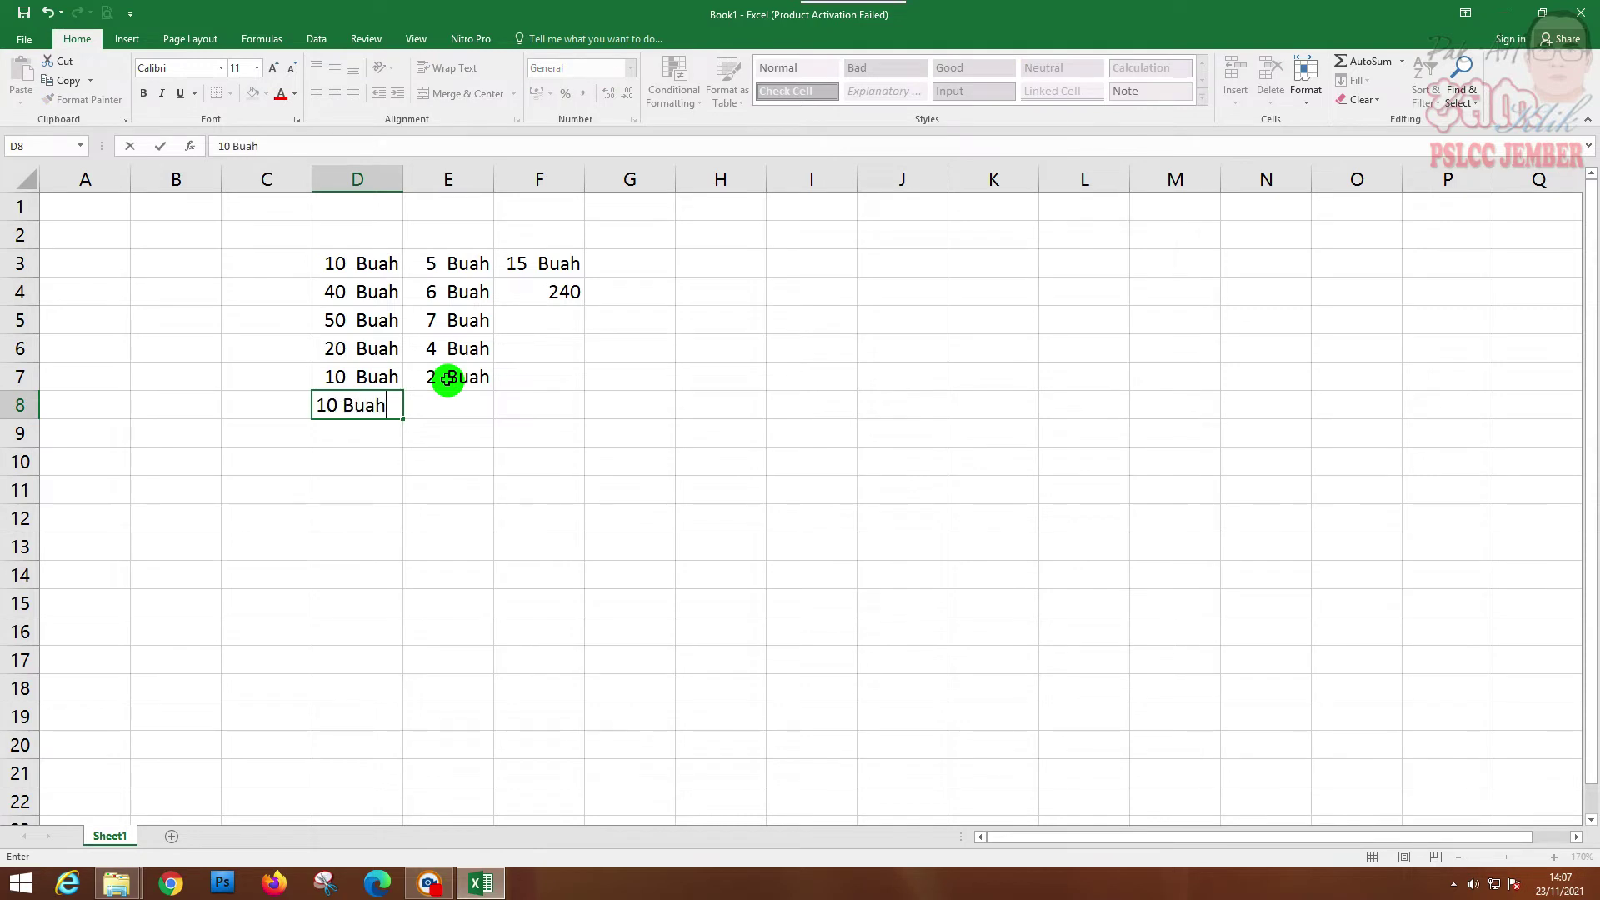
key(Return)
key(Up)
key(Right)
text(2 Buah)
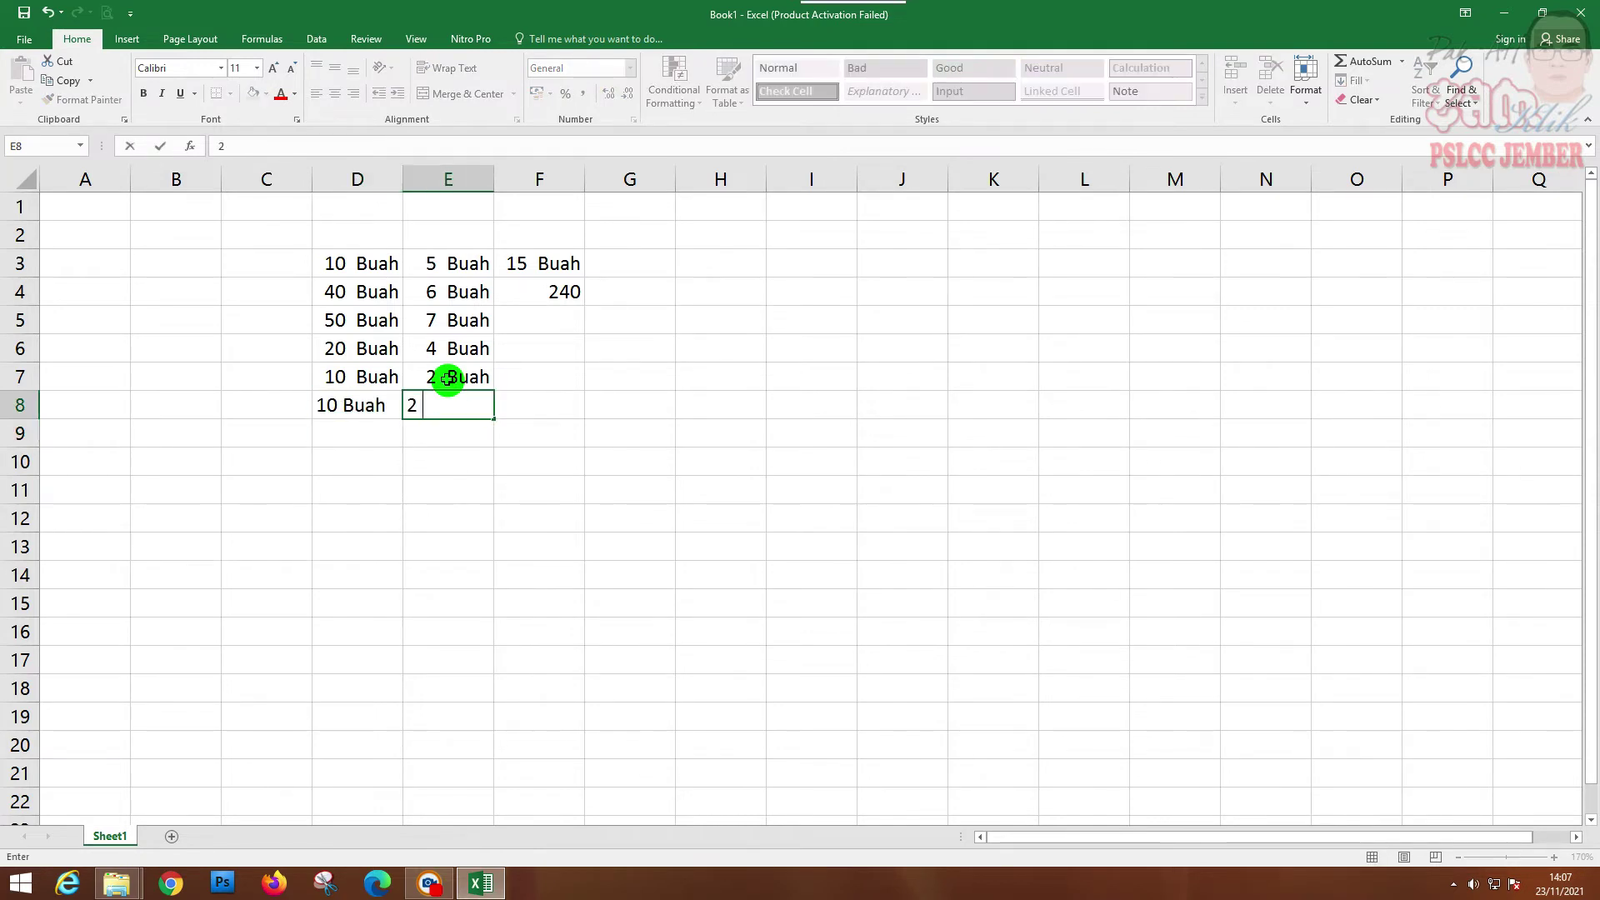
key(Return)
Try to add the two text entries with the formula +E8+D8 in F8.
key(Up)
key(Right)
text(+)
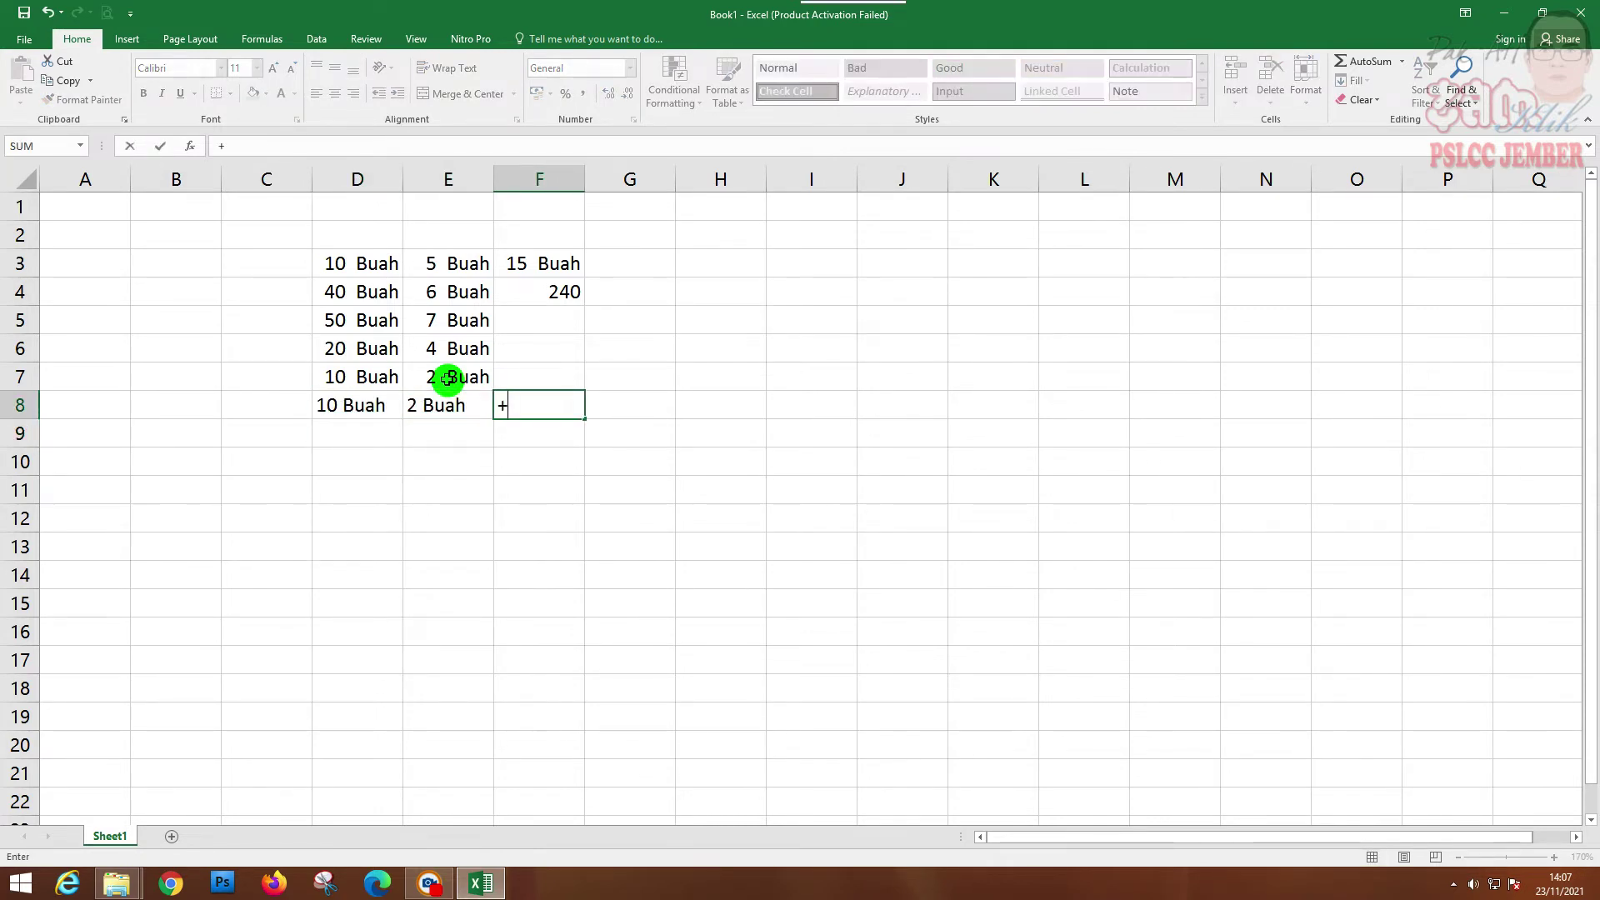
key(Left)
text(+)
key(Left)
key(Left)
key(Return)
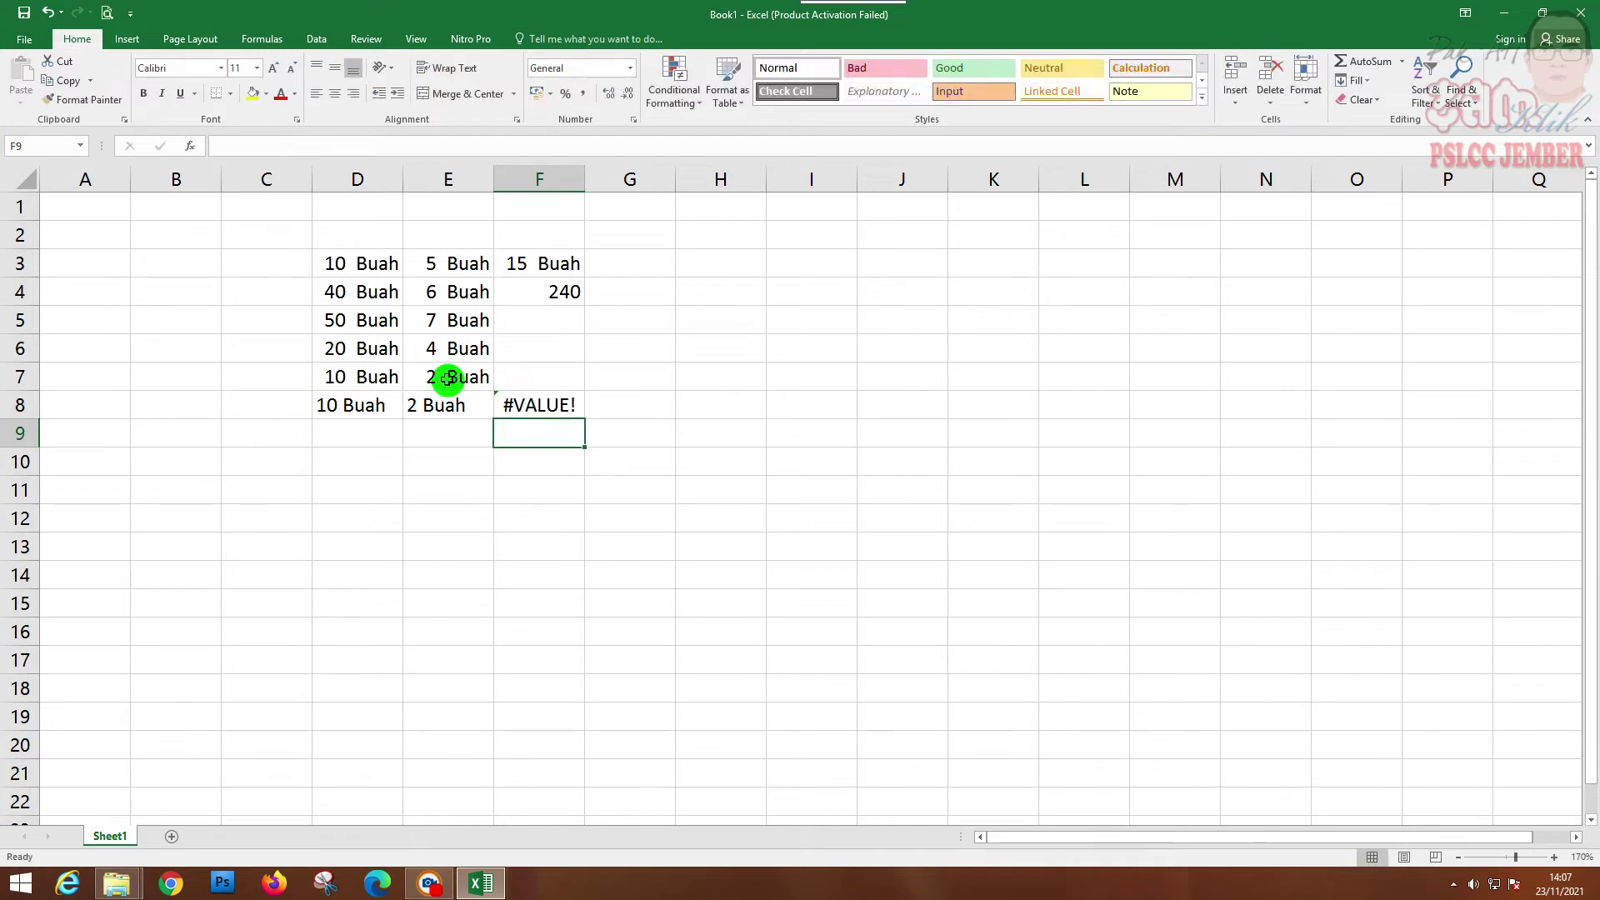
Compare the stored contents of the text entries in D8 and E8 with those of the custom-formatted cells above.
key(Up)
key(Left)
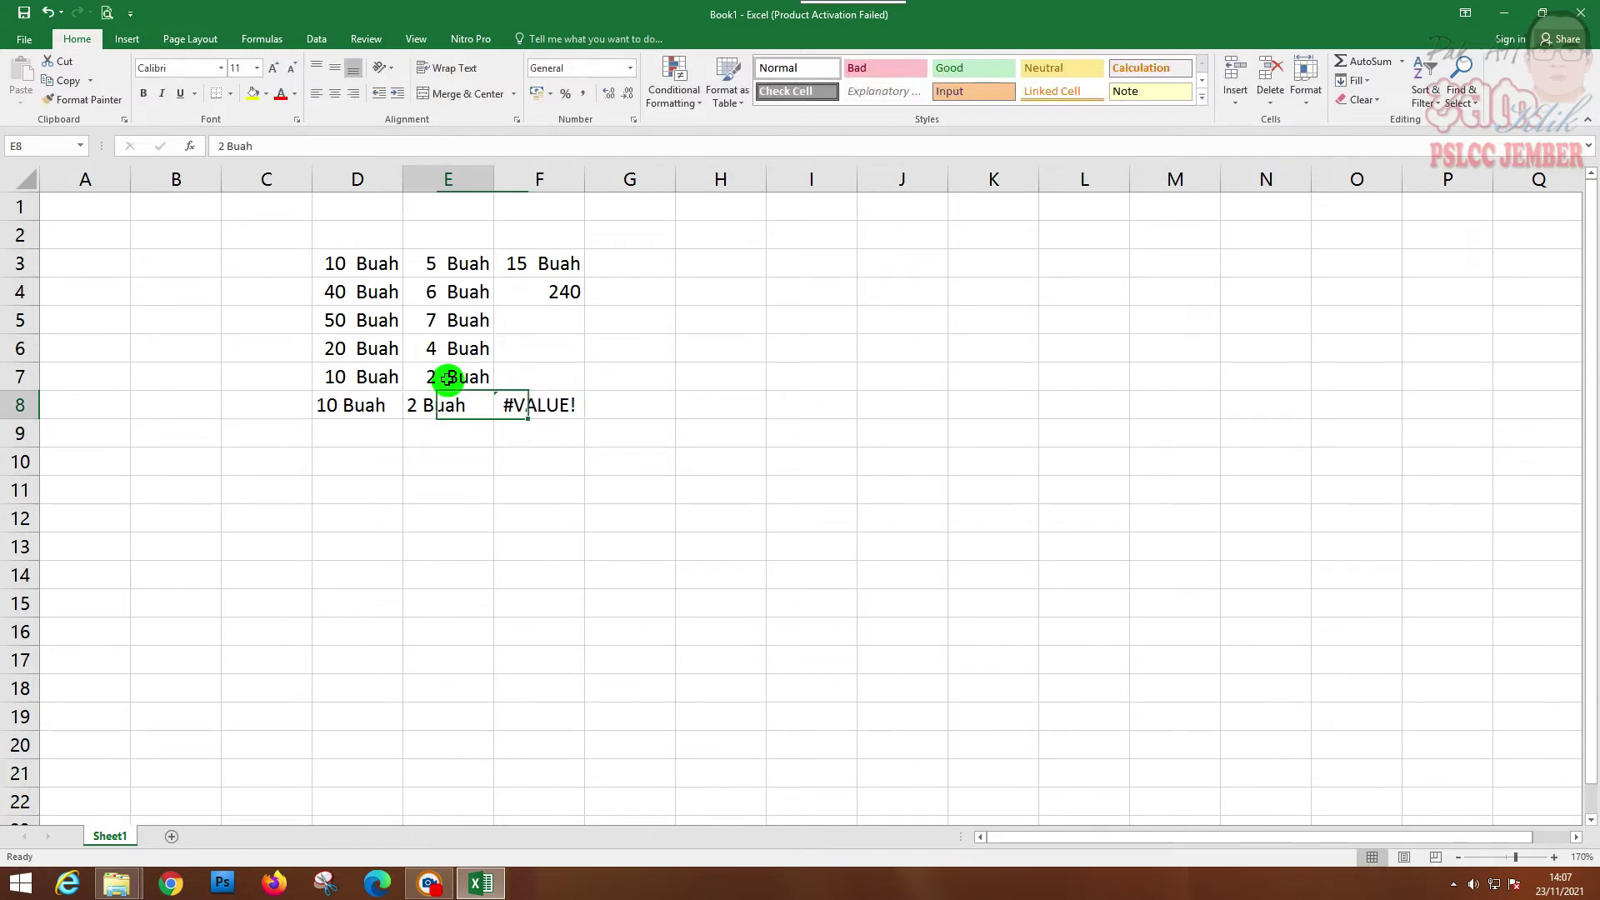
key(Up)
key(Up)
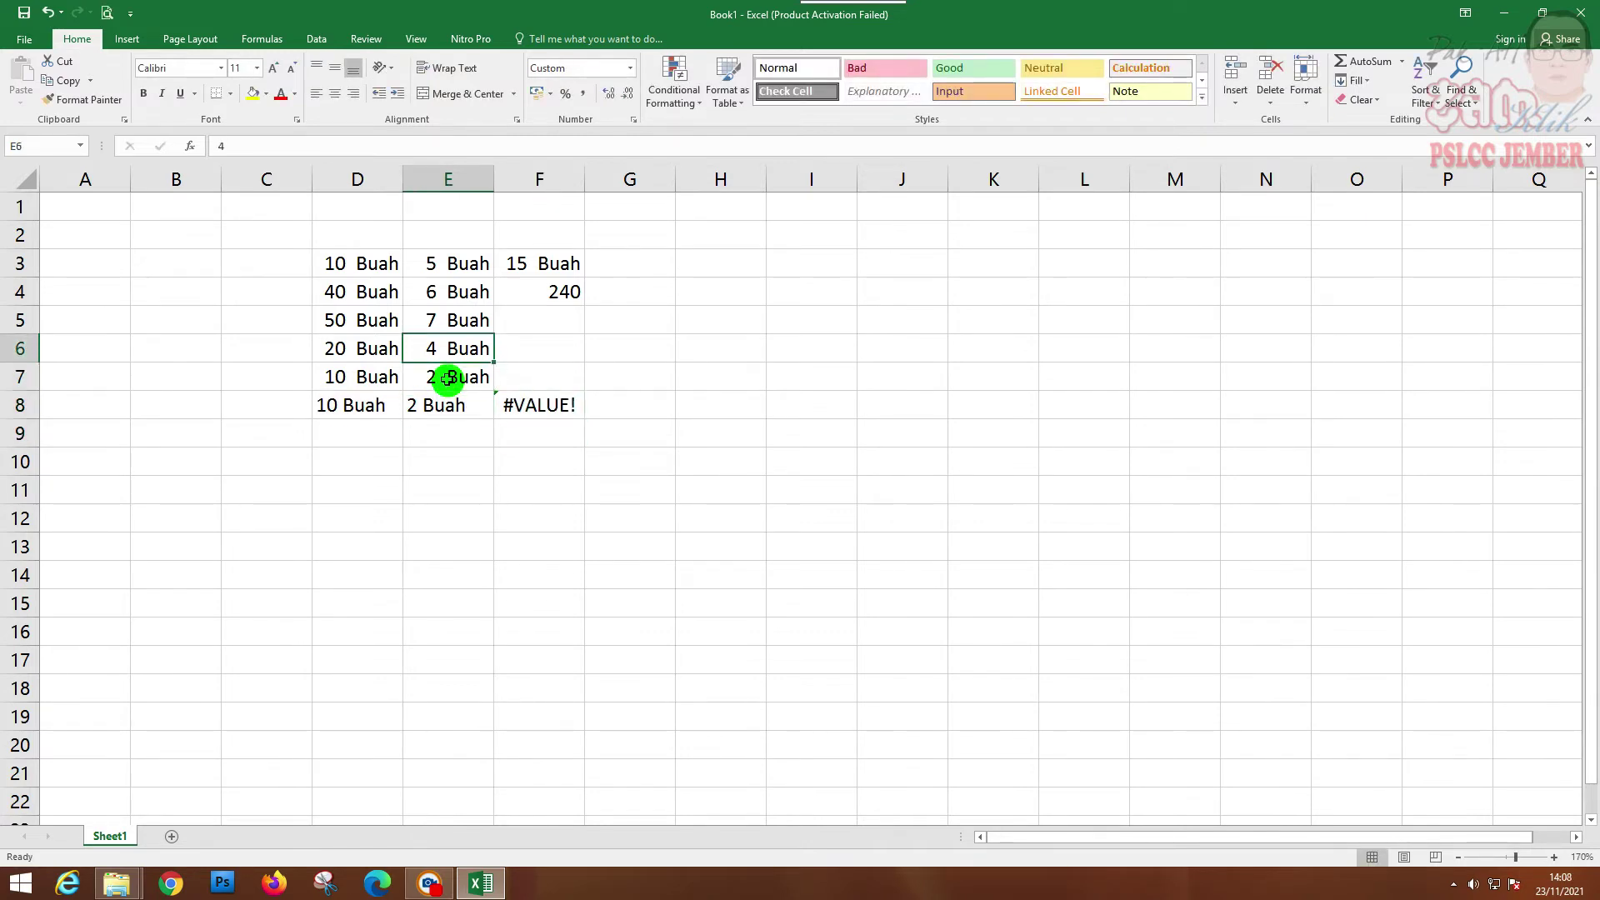
key(Down)
key(Down)
key(Left)
key(Right)
key(Left)
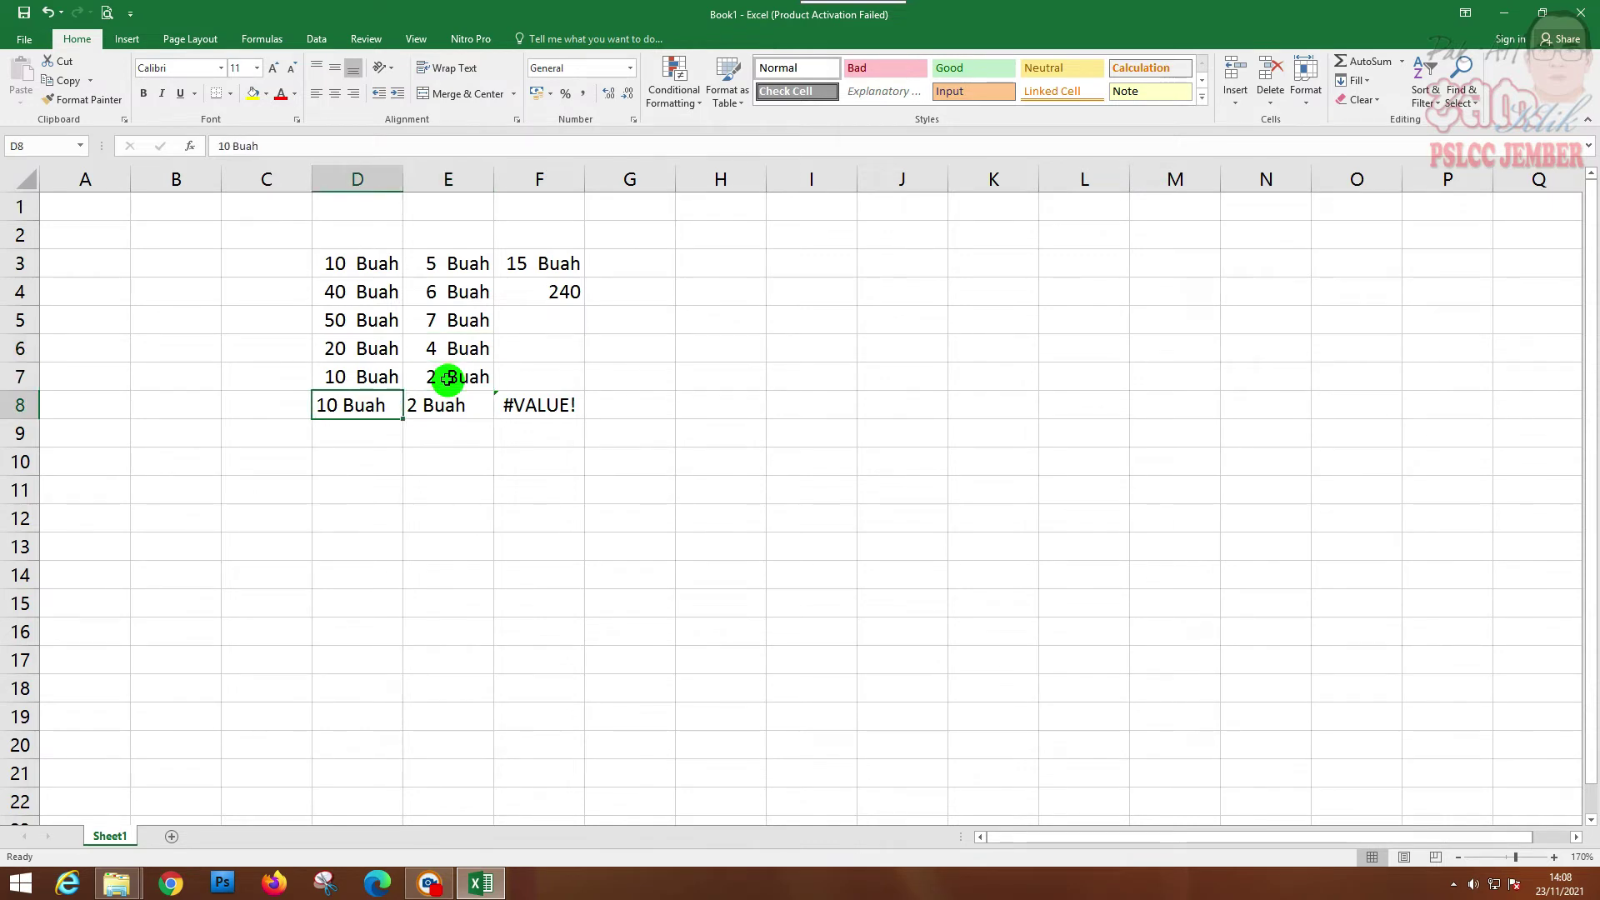
key(Right)
key(Up)
key(Left)
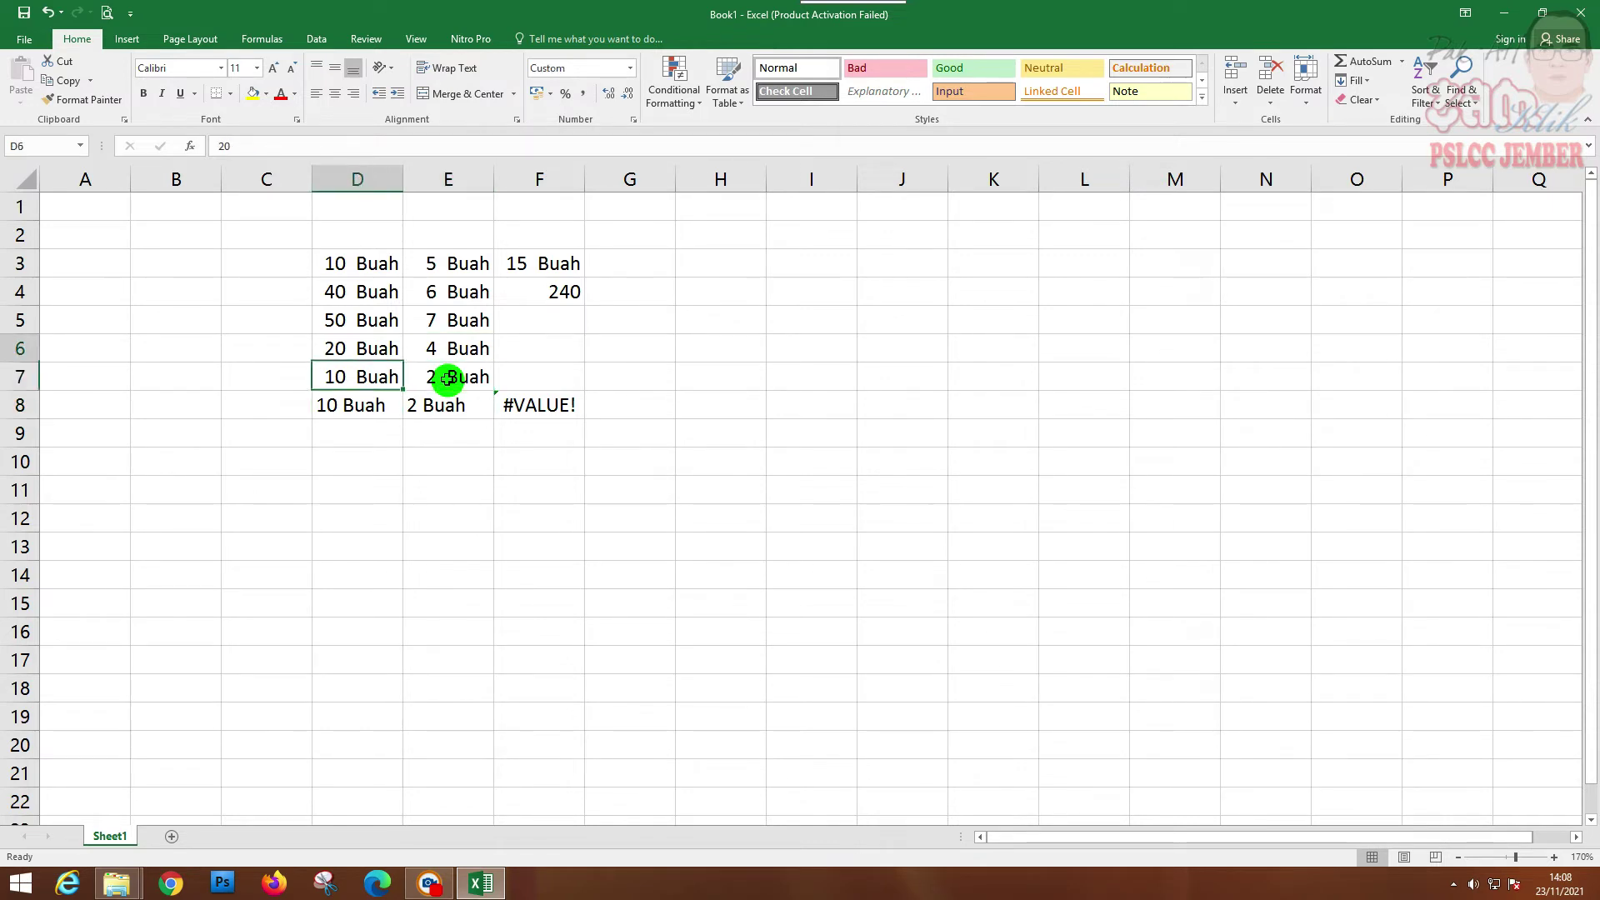
key(Up)
key(Up)
key(Up)
key(Up)
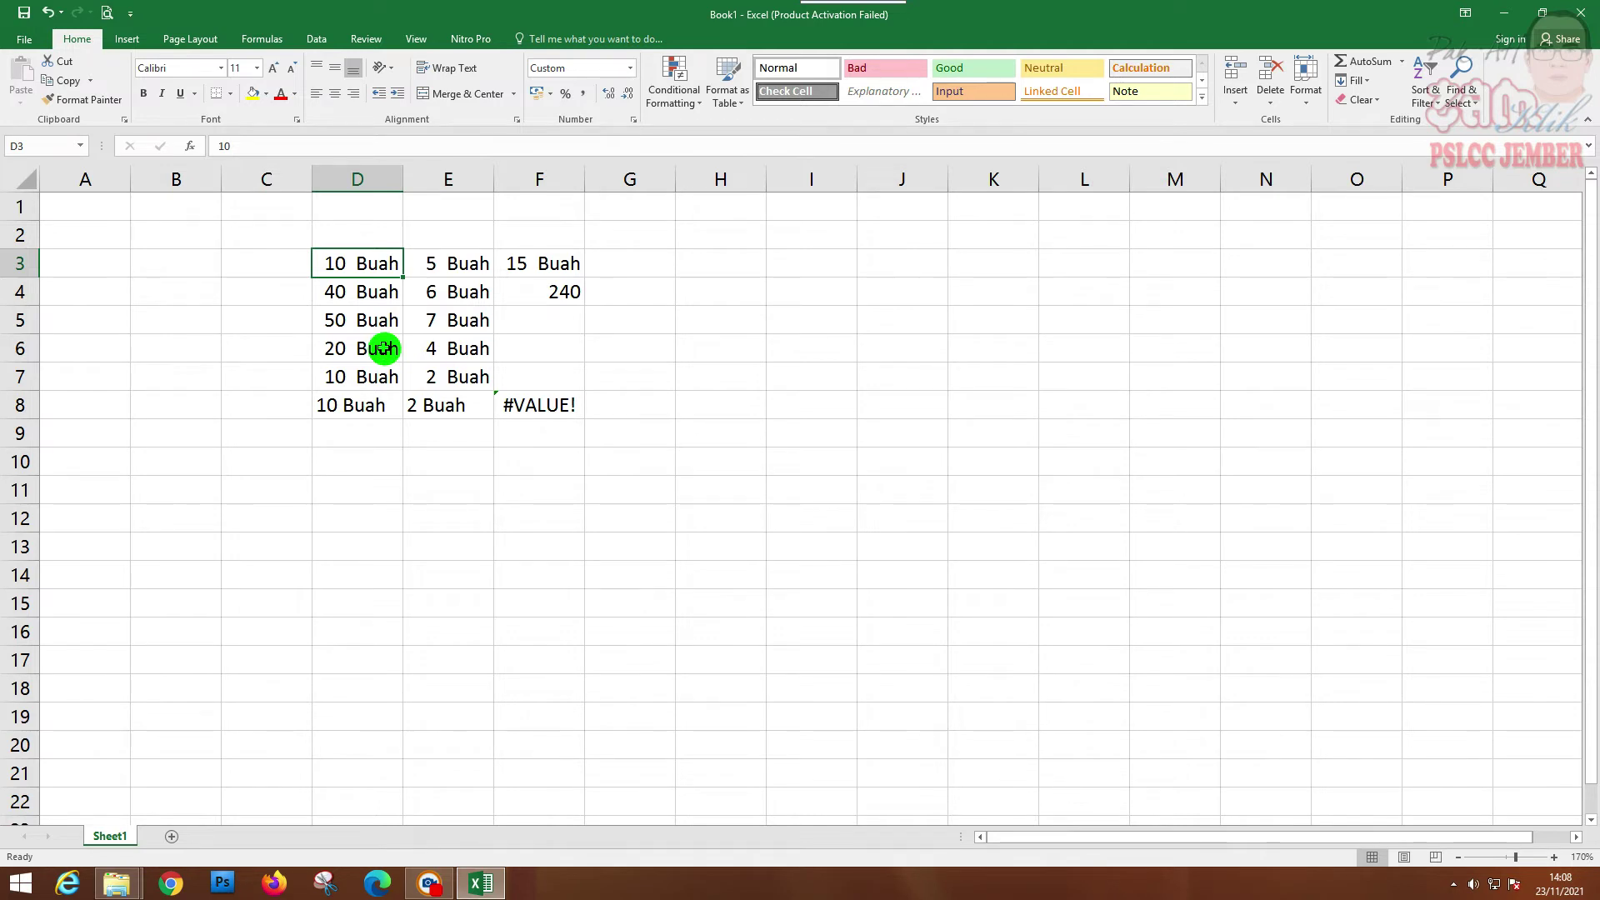
Review the stored values of the custom-formatted cells in columns D and E, and select D3:D7.
key(Right)
key(Down)
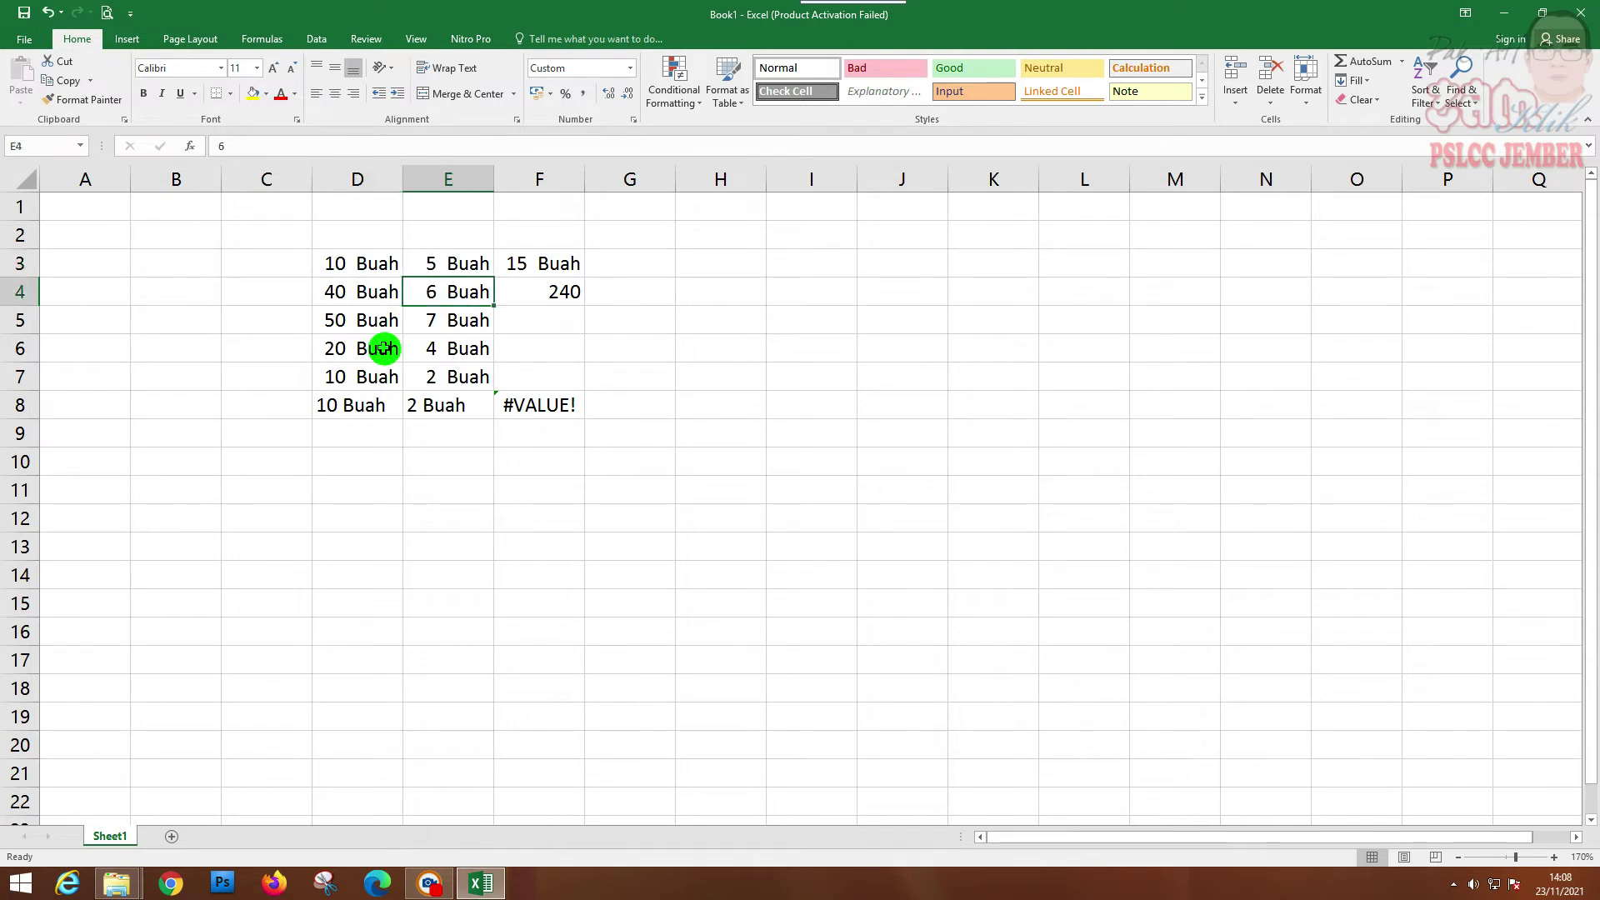
key(Down)
key(Down)
key(Left)
key(Right)
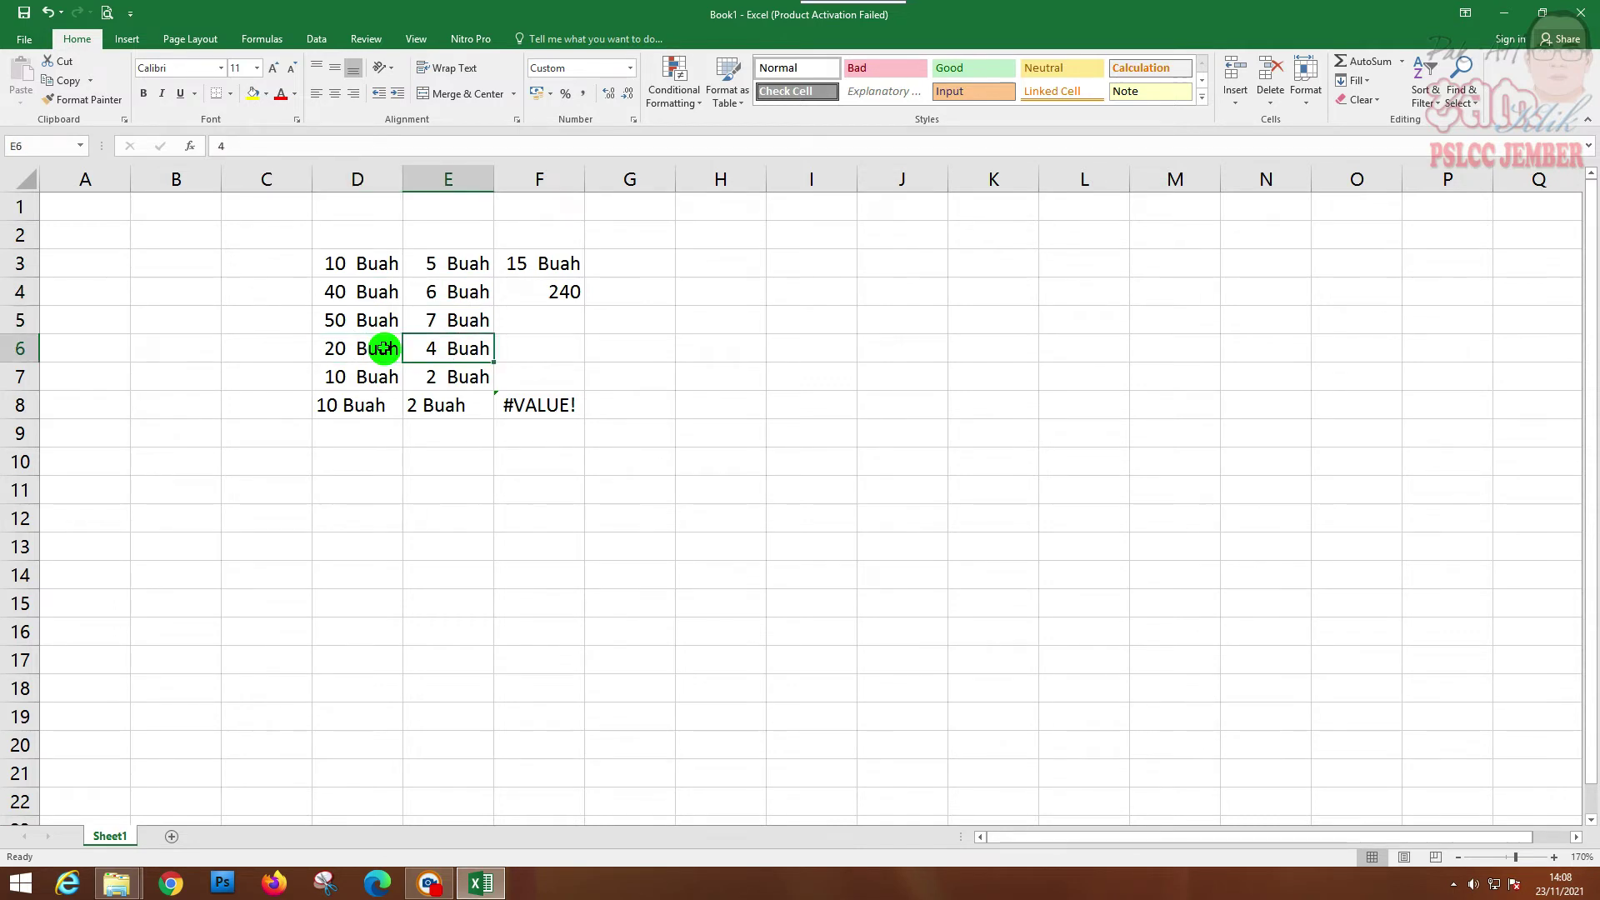
key(Left)
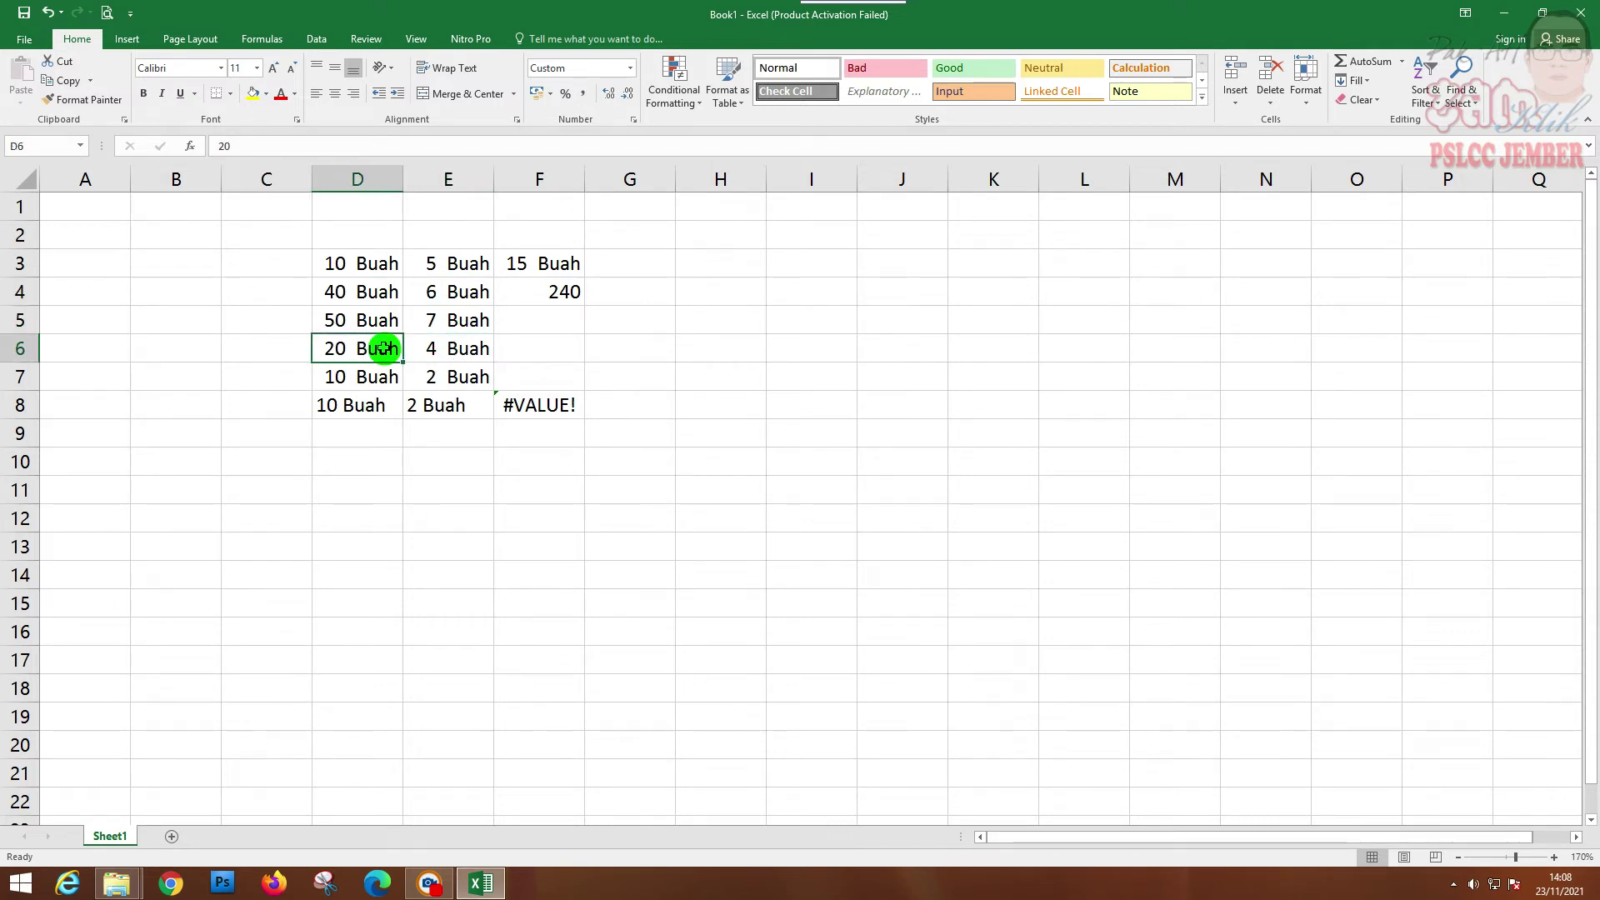
key(Down)
key(Right)
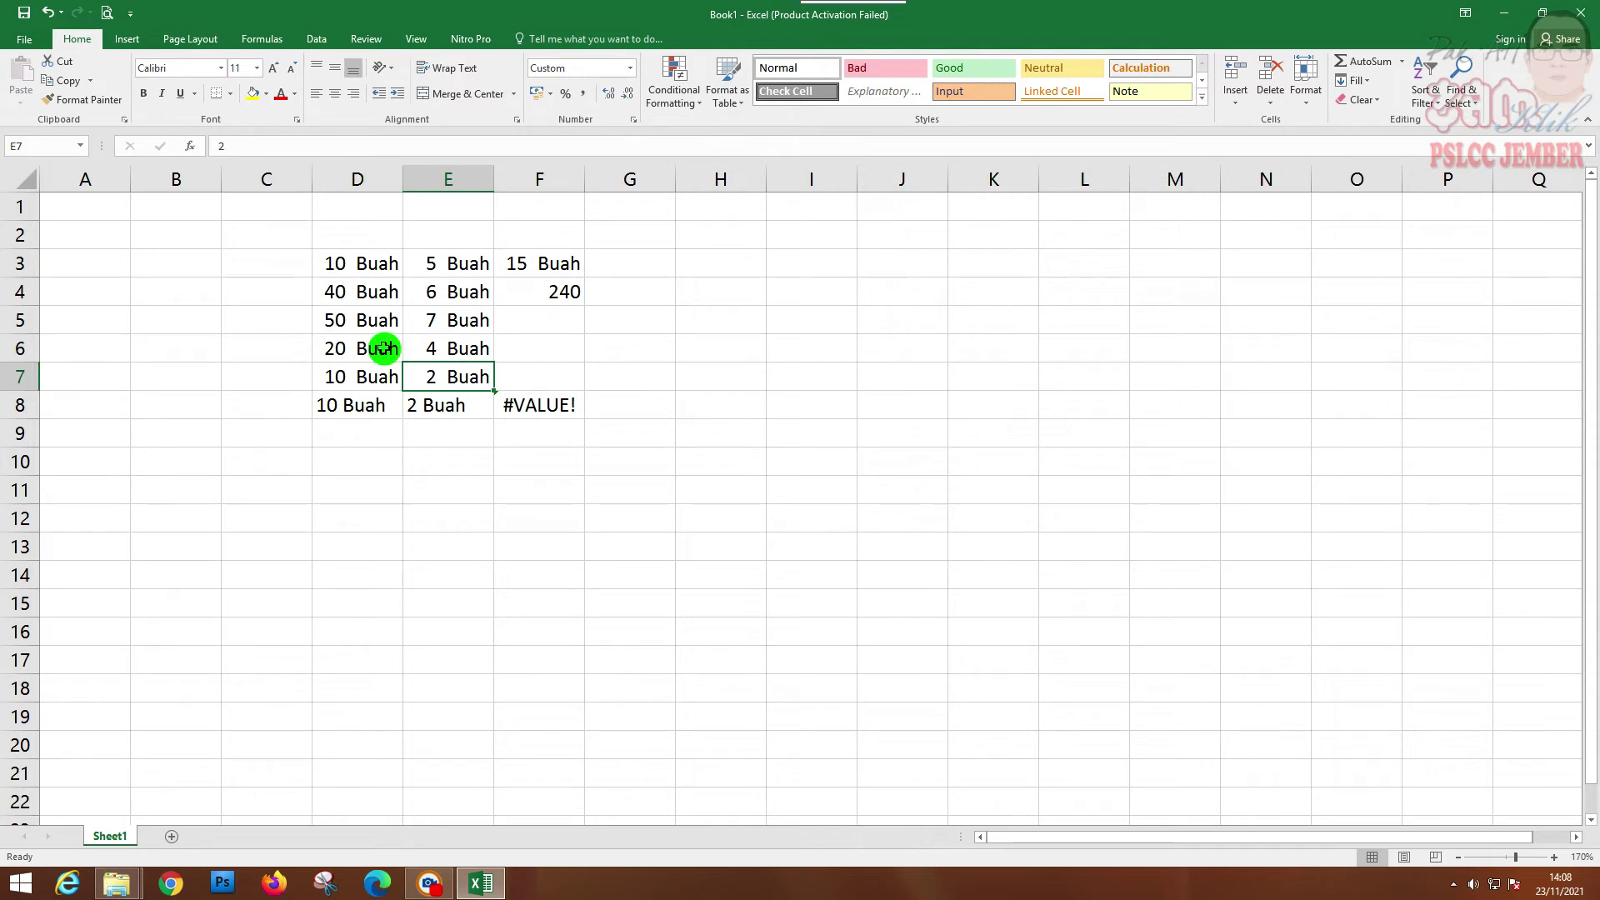
click(647, 422)
click(351, 263)
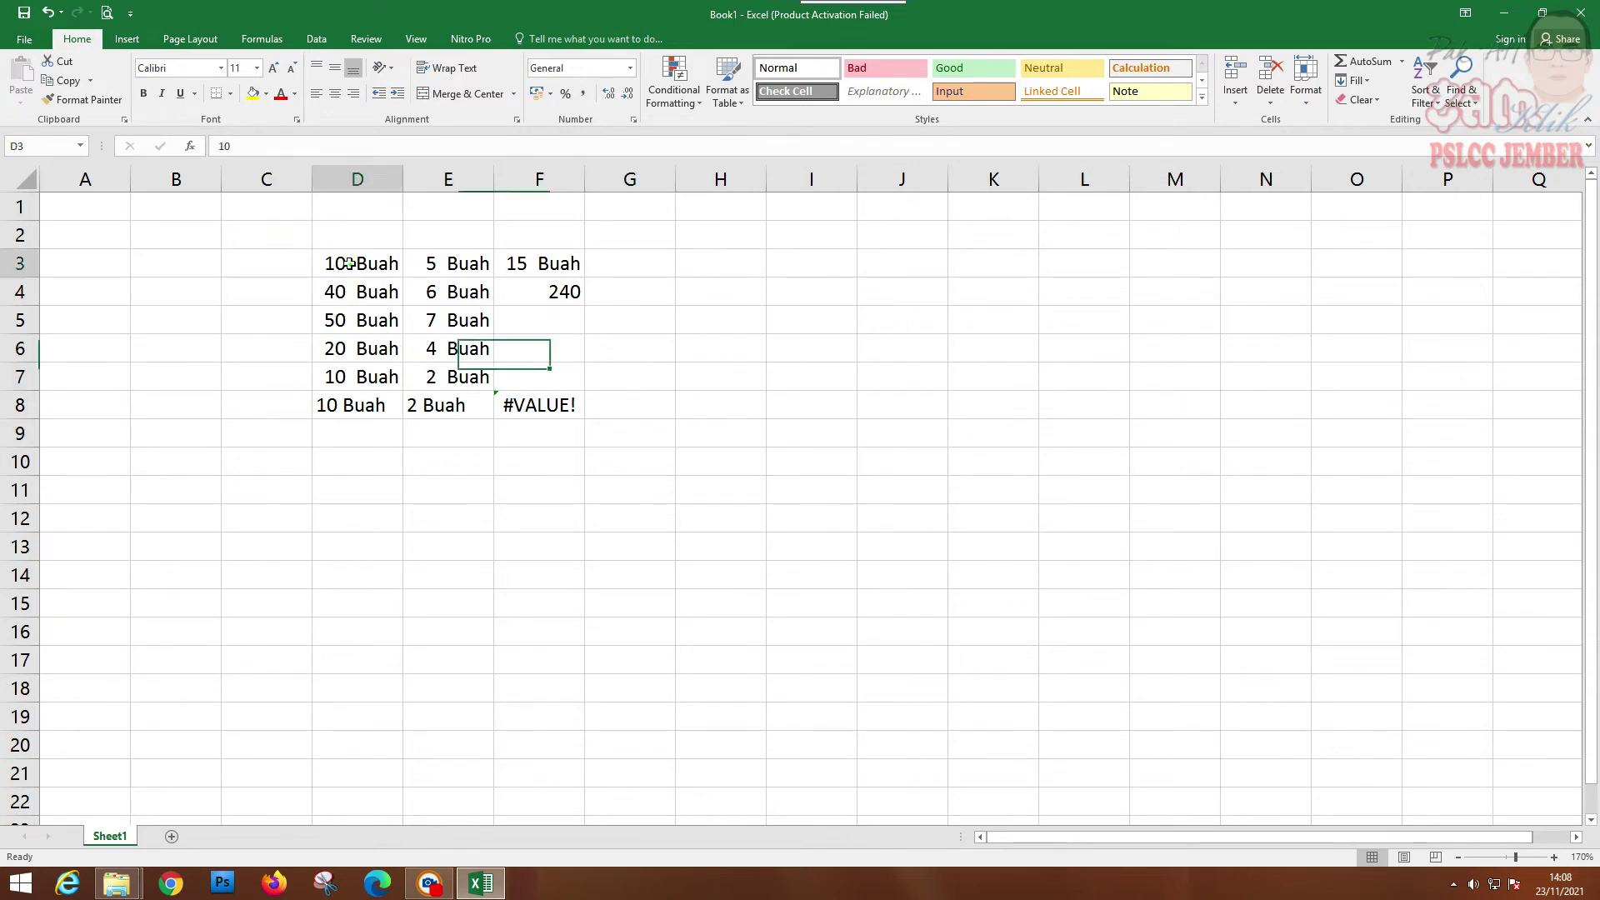
drag(350, 264, 375, 386)
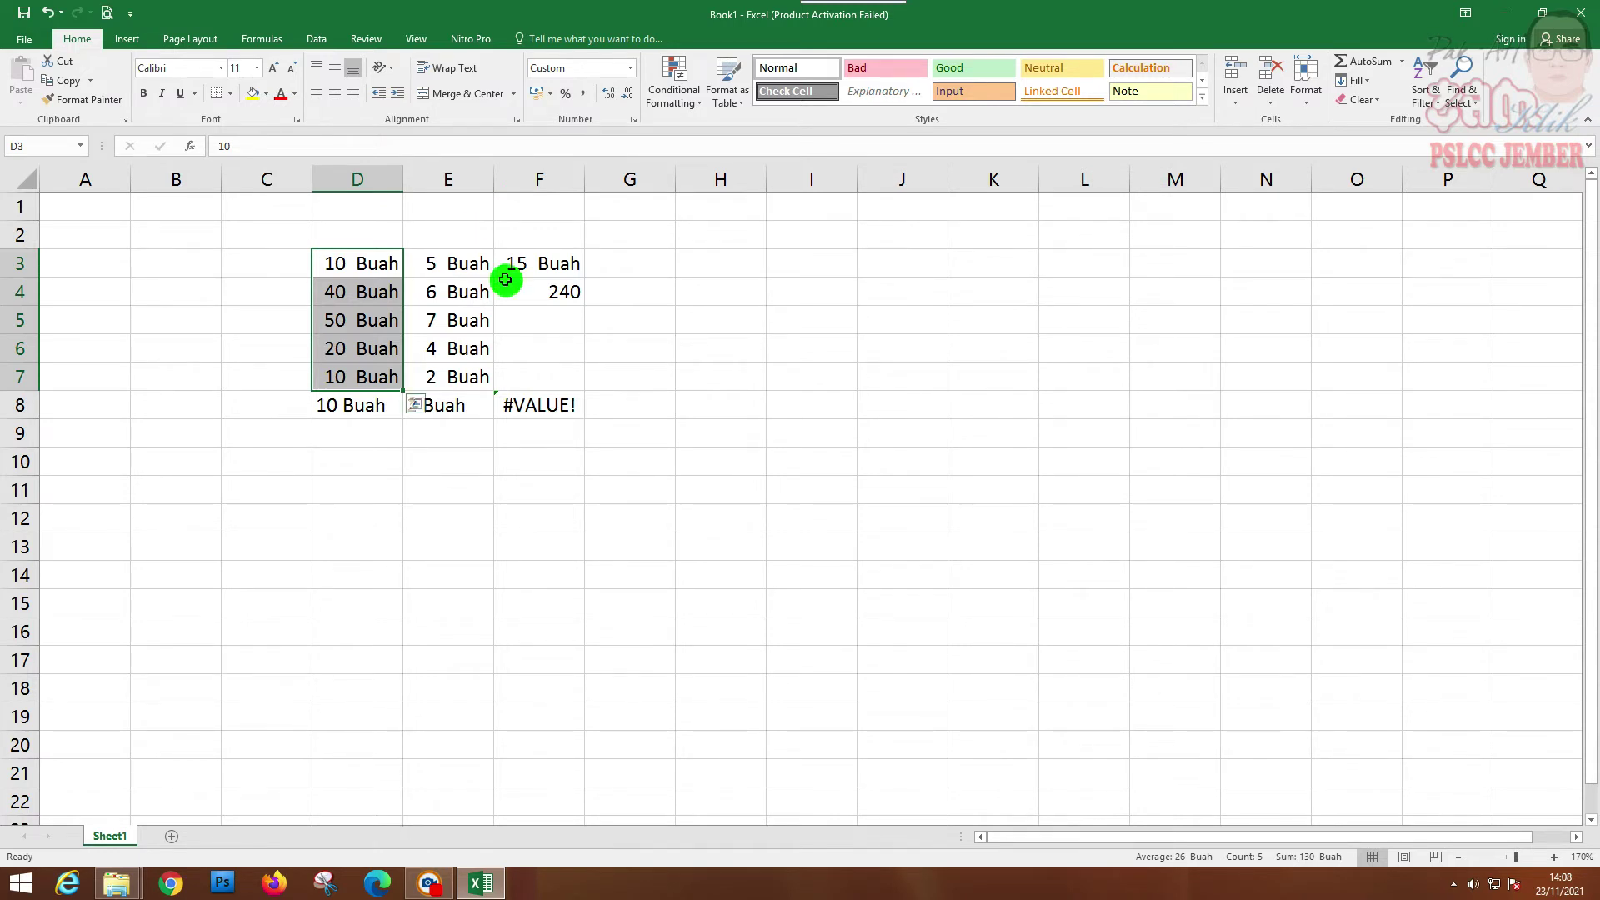
Enter the years 2001, 2002 and 2003 in cells H3 to H5.
click(608, 296)
click(659, 268)
click(723, 274)
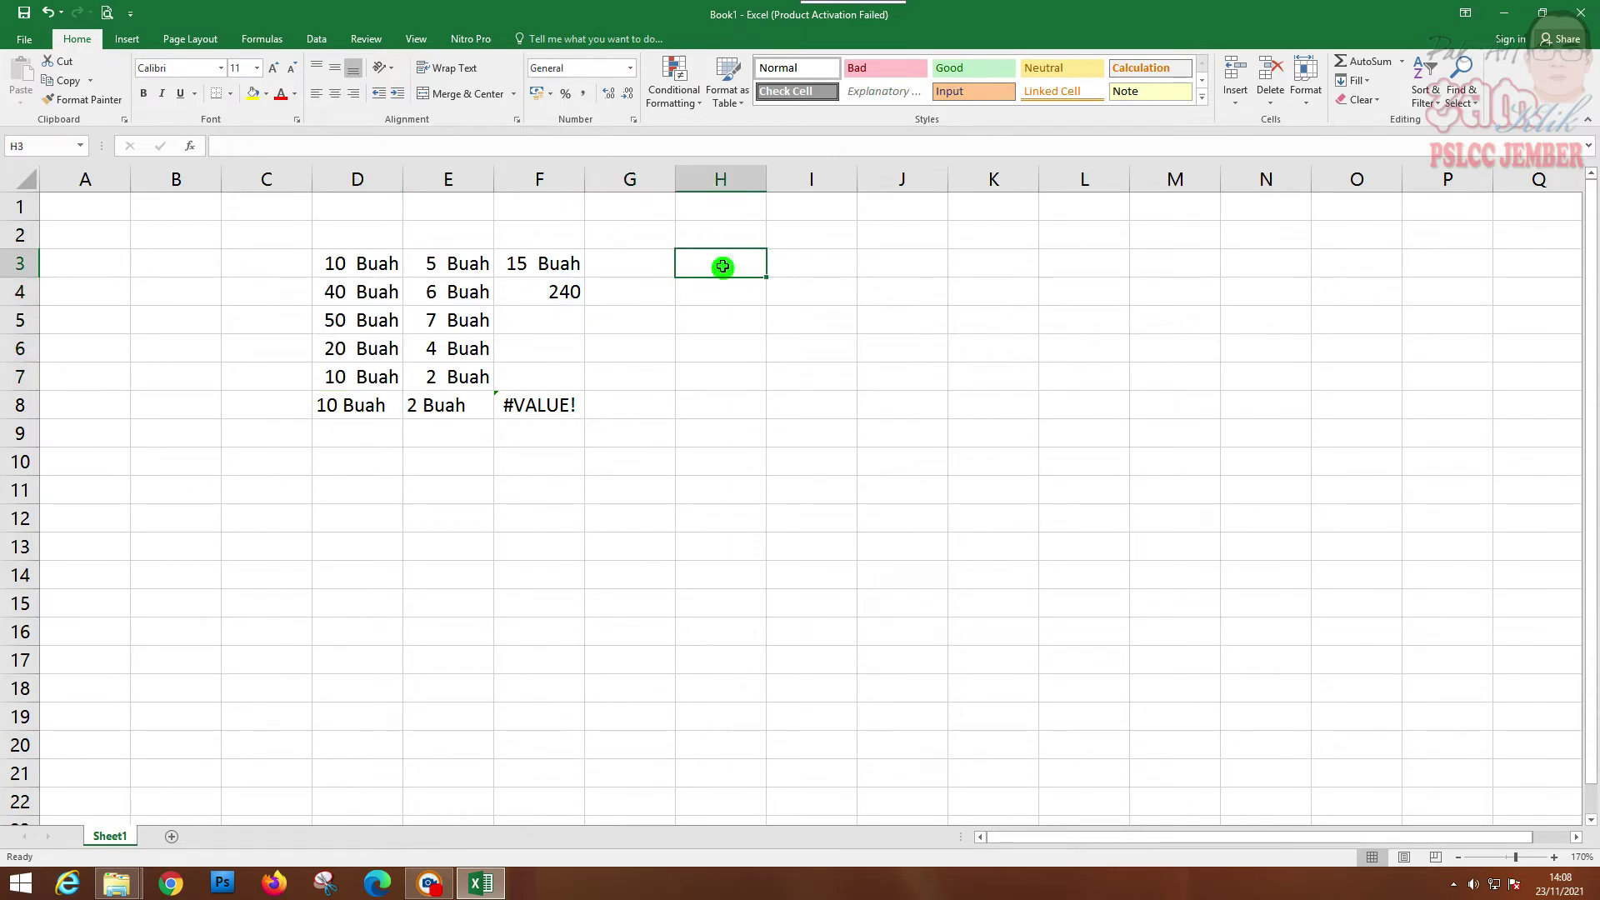
text(200)
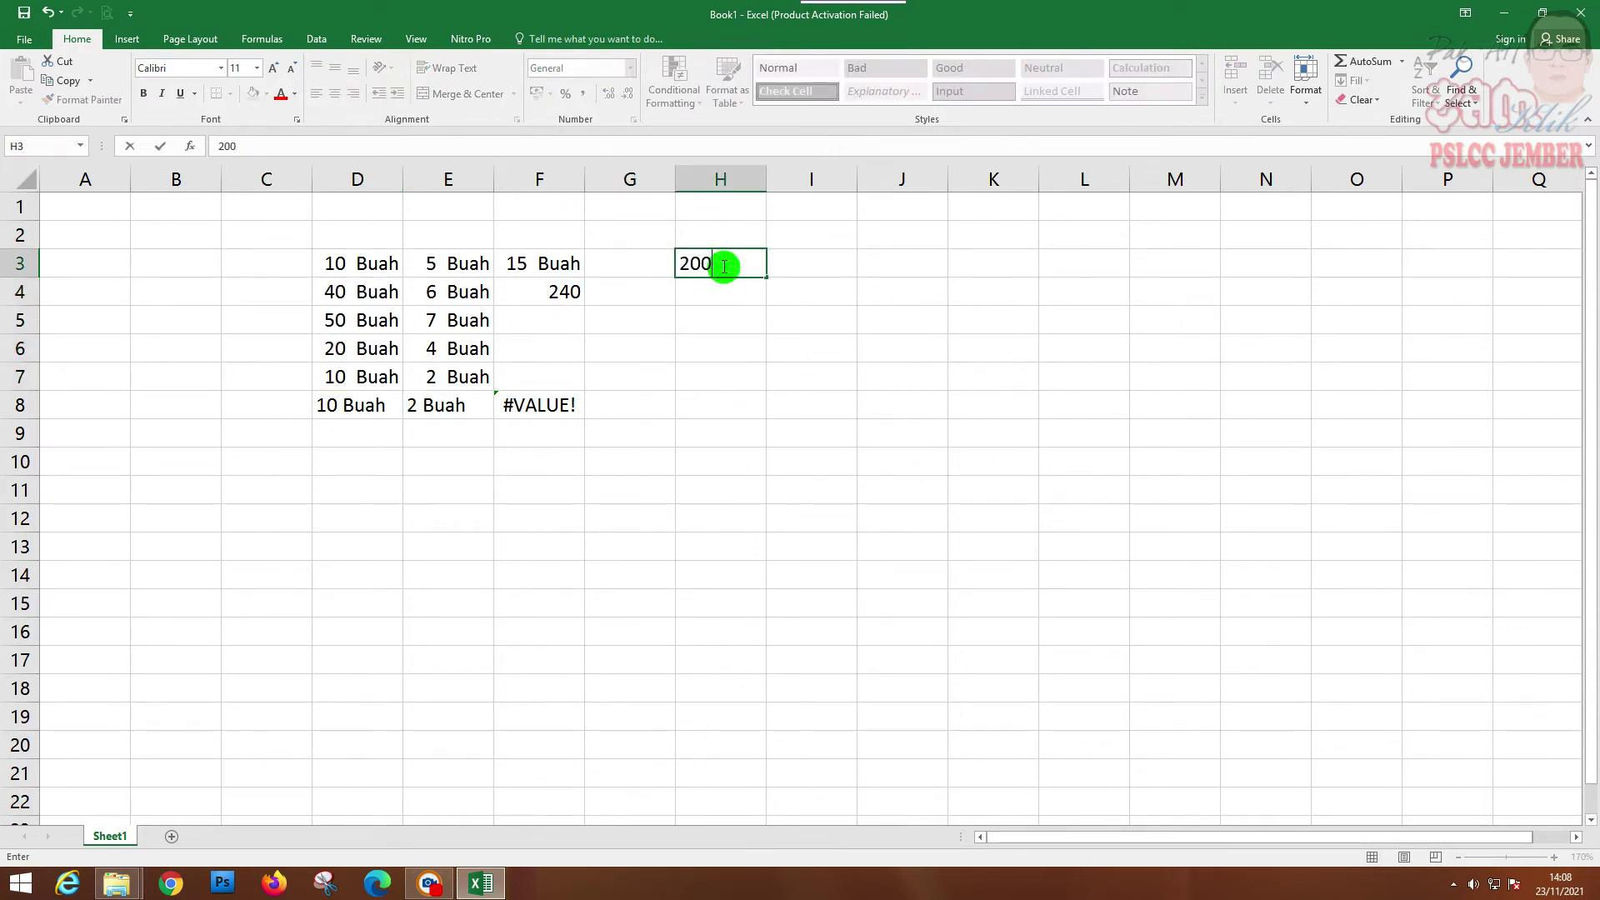
text(21)
key(Return)
text(2002)
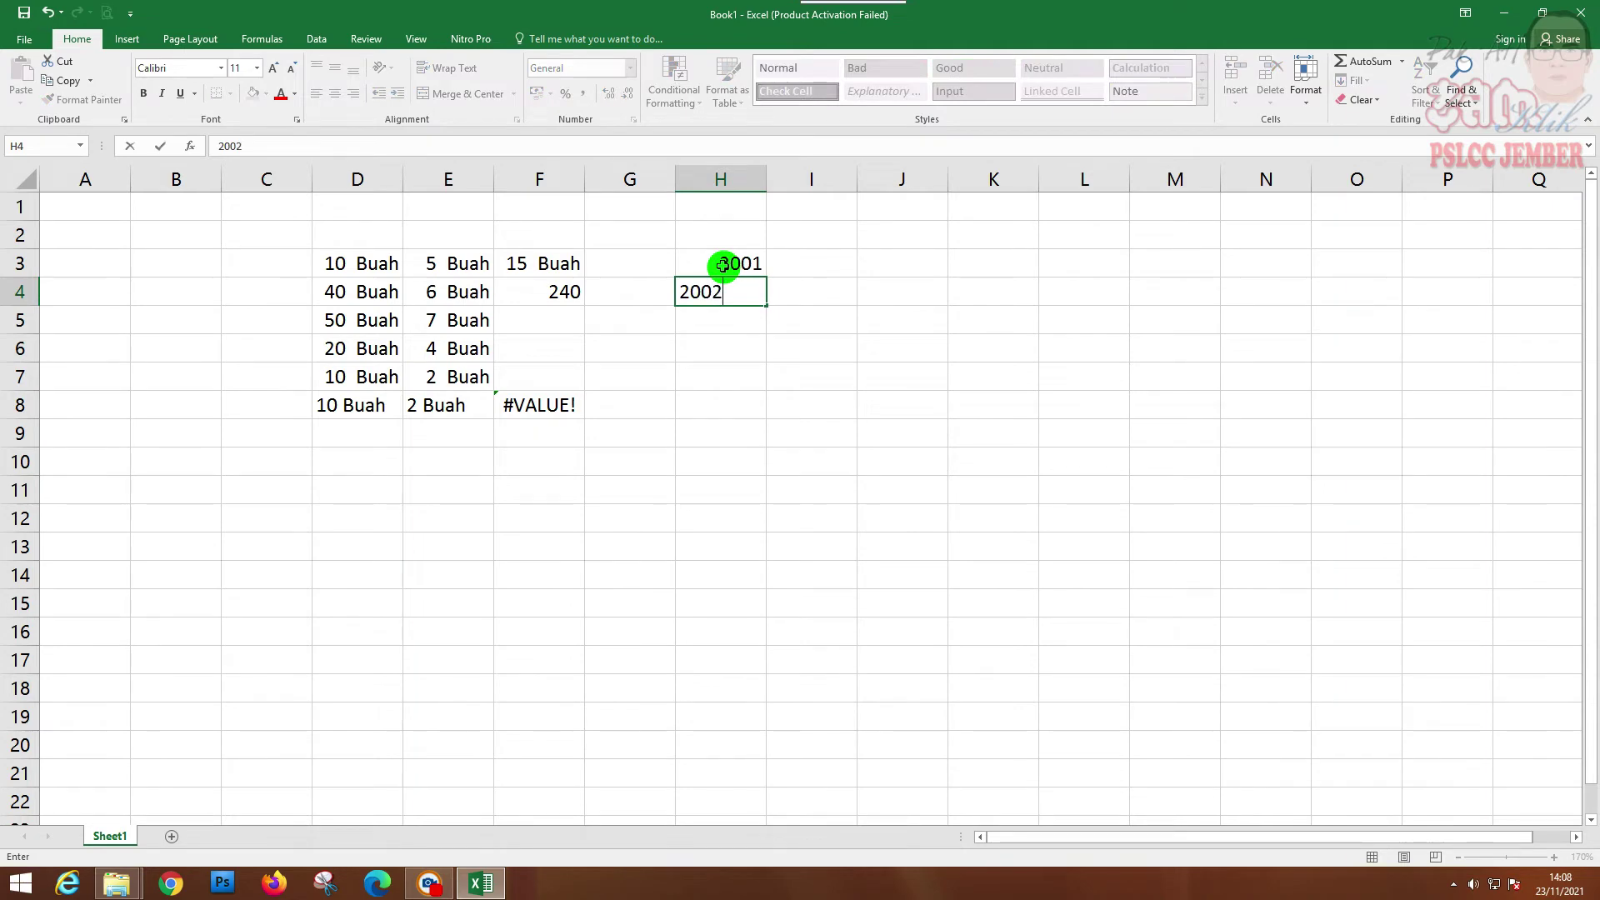
key(Return)
text(2000)
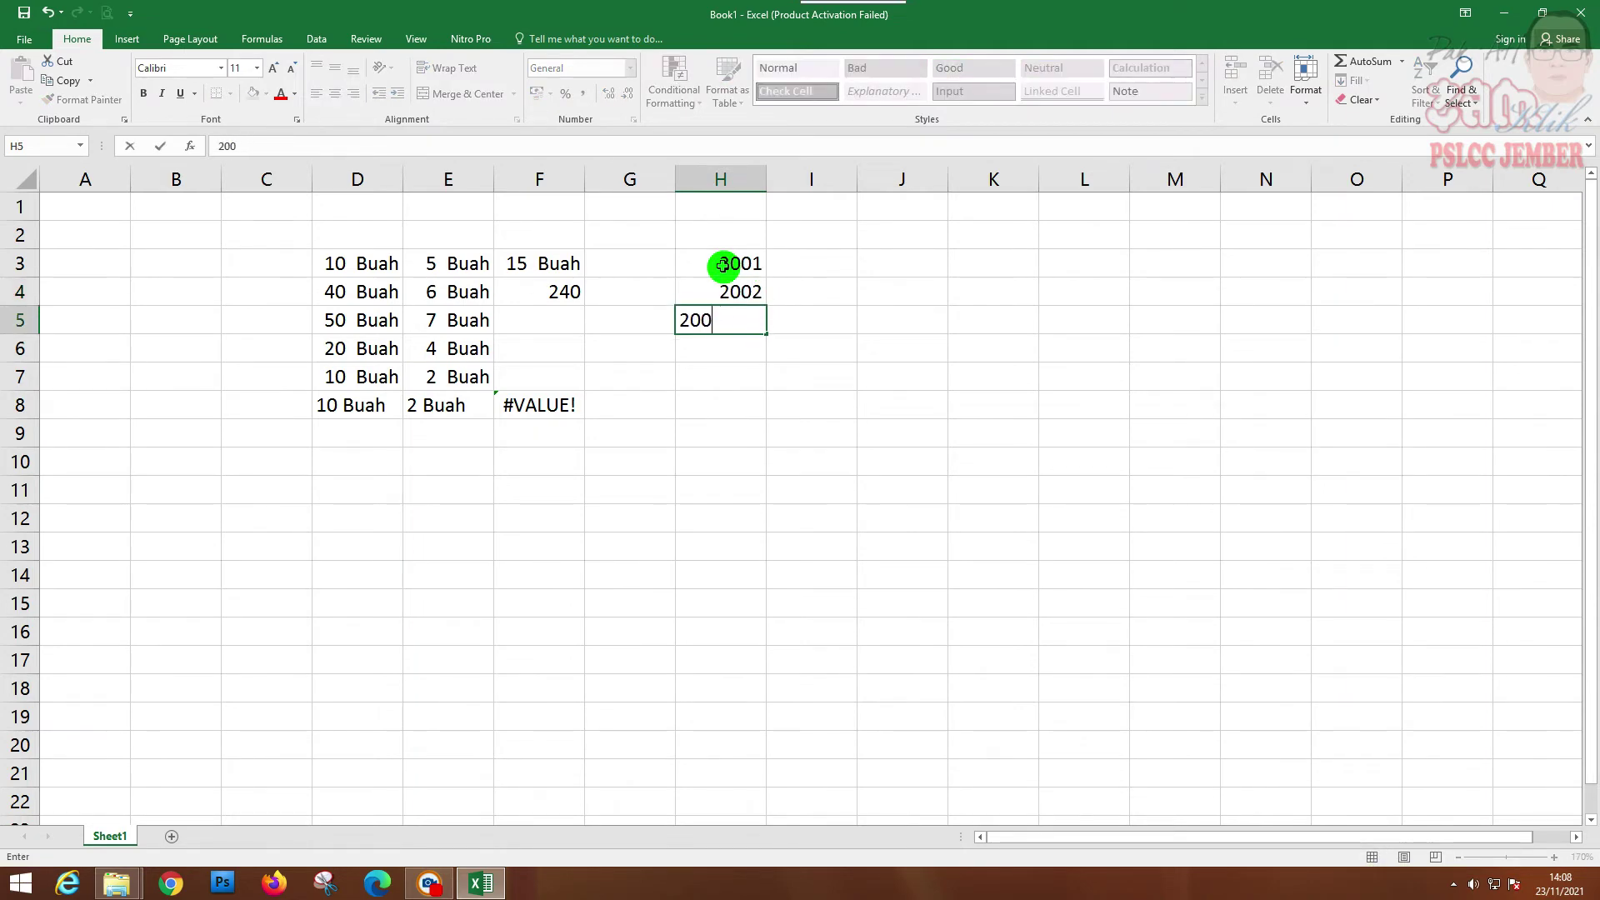
text(3)
key(Return)
Enter the year 2004 in H6 and 2021 in H7, correcting any mistyped digits.
text(20004)
key(Return)
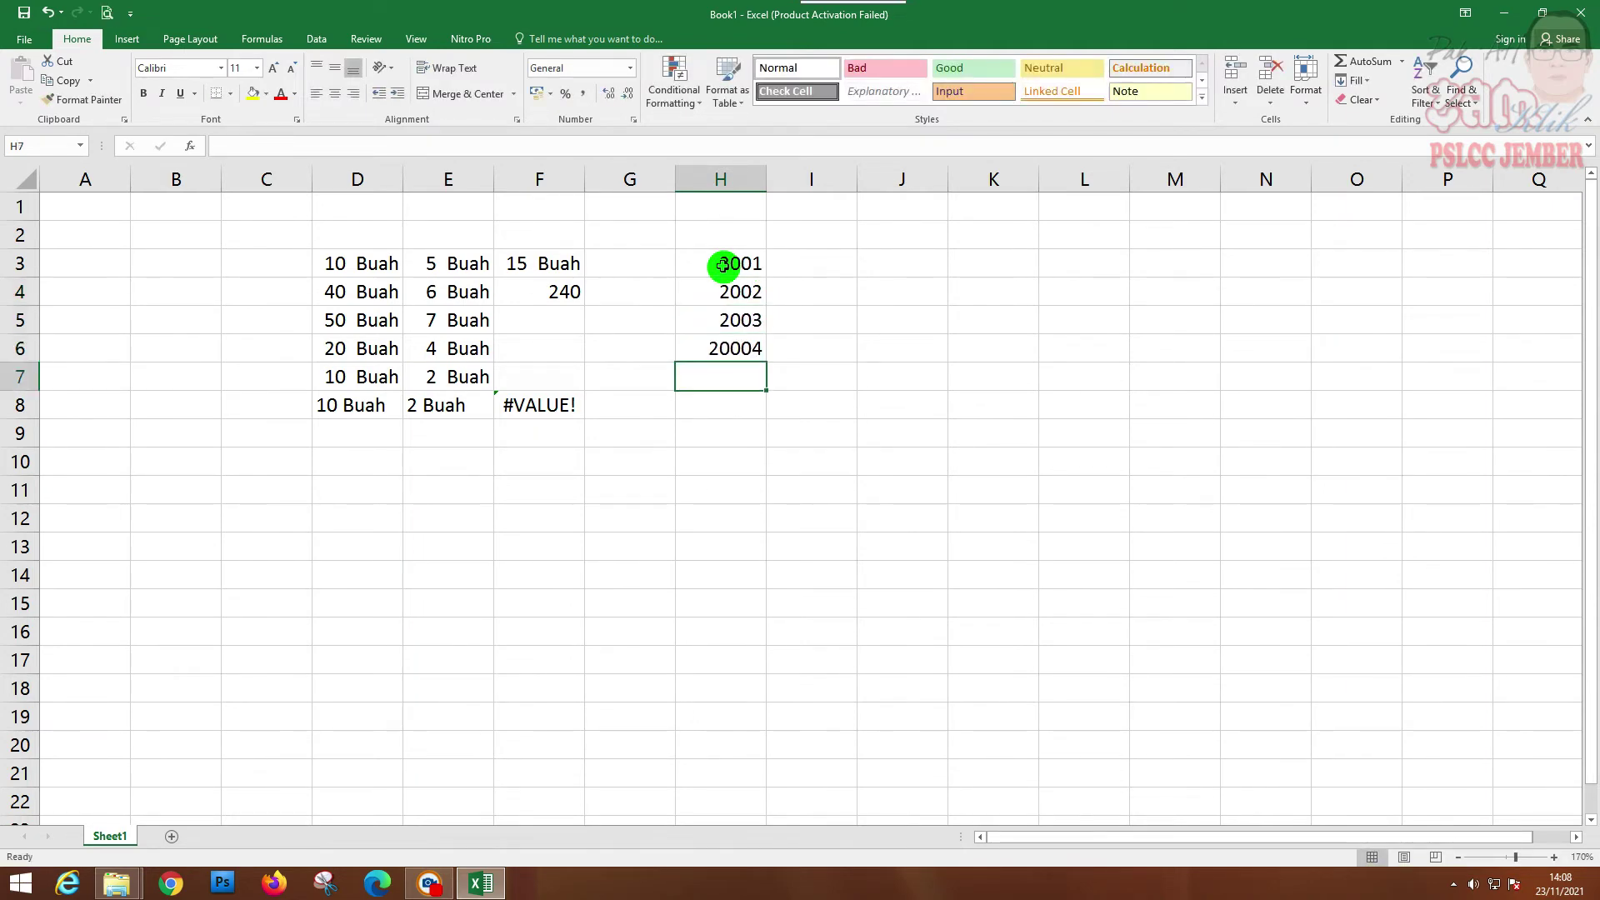
key(Up)
key(F2)
key(BackSpace)
key(BackSpace)
text(4)
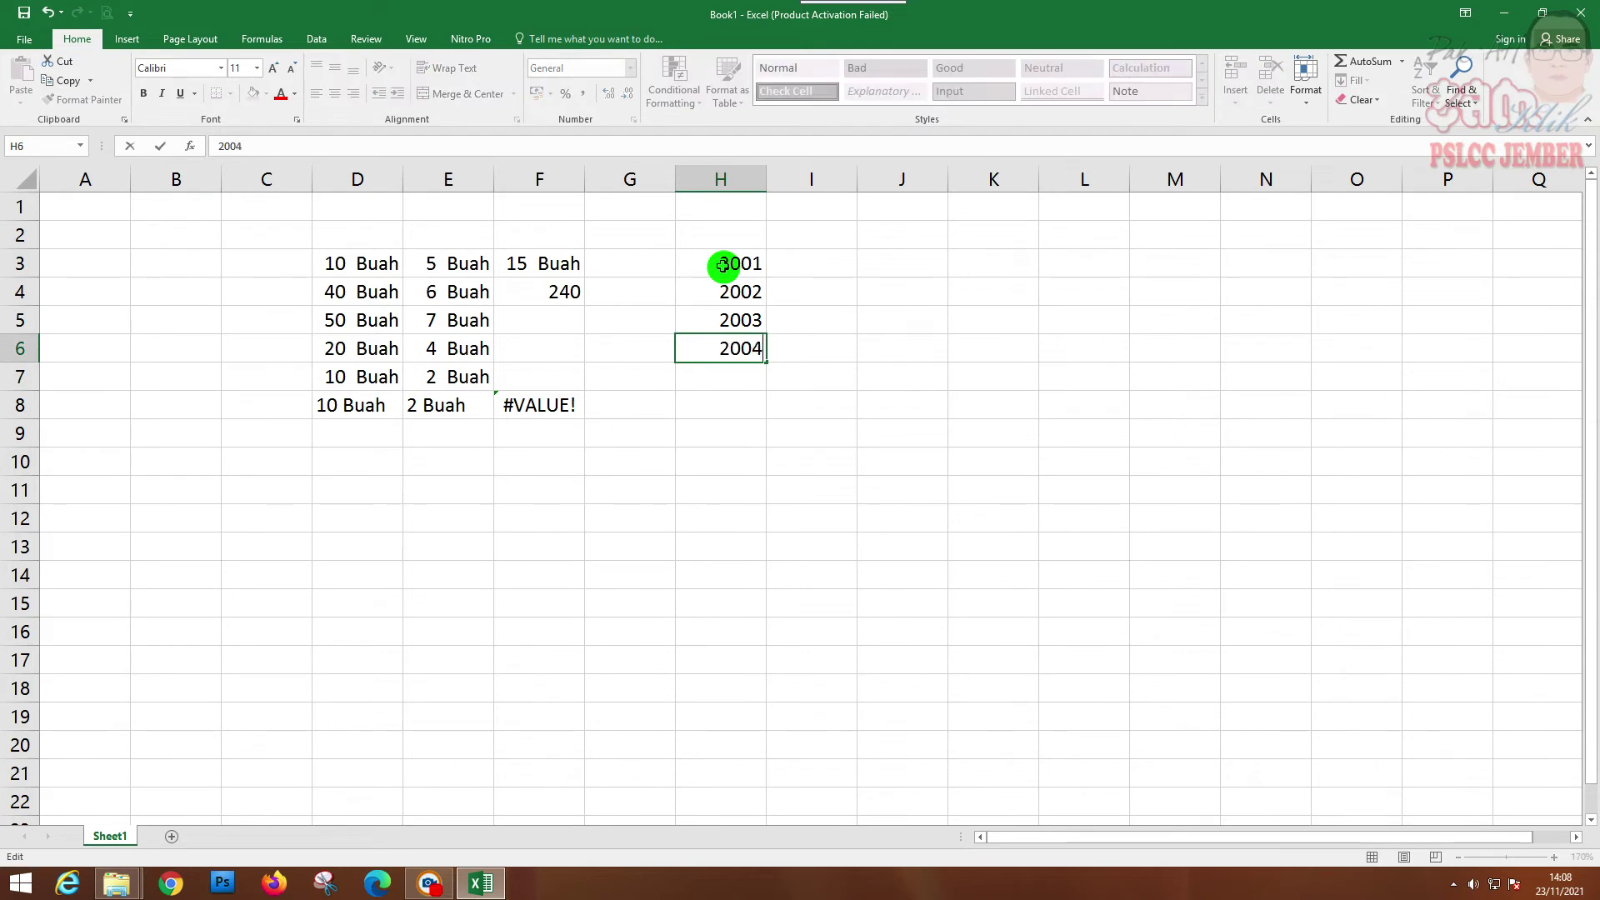
key(Return)
text(2-)
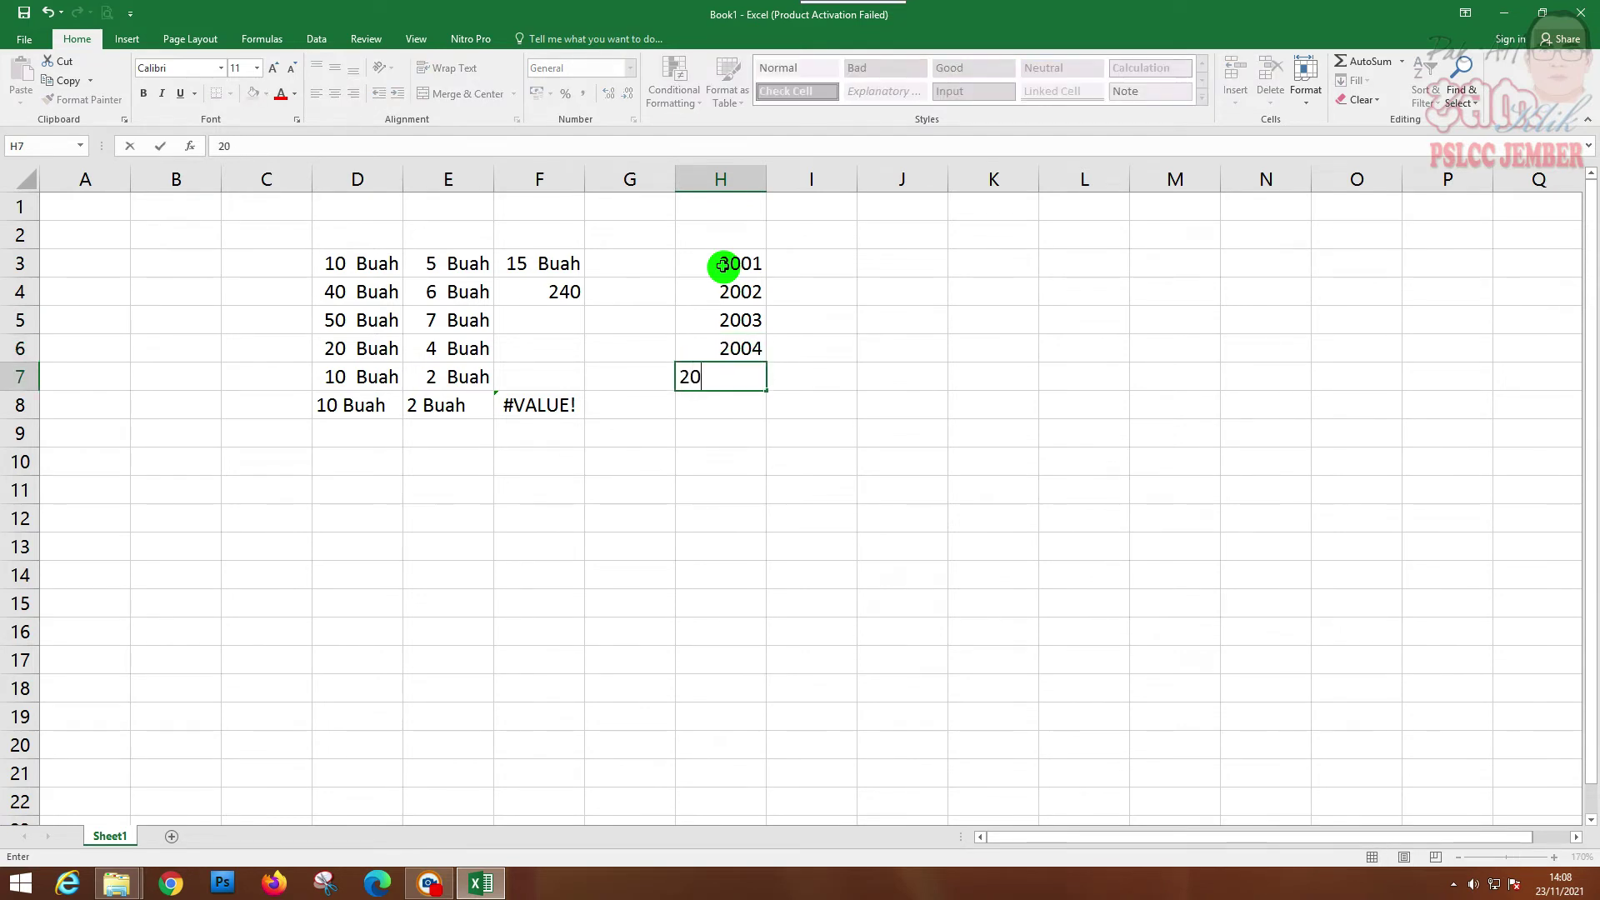
text(21)
key(Return)
Select the years in H3:H7 and choose the custom number format #.##0 as the starting code.
key(Up)
key(Up)
key(Up)
key(Up)
key(Up)
key(Up)
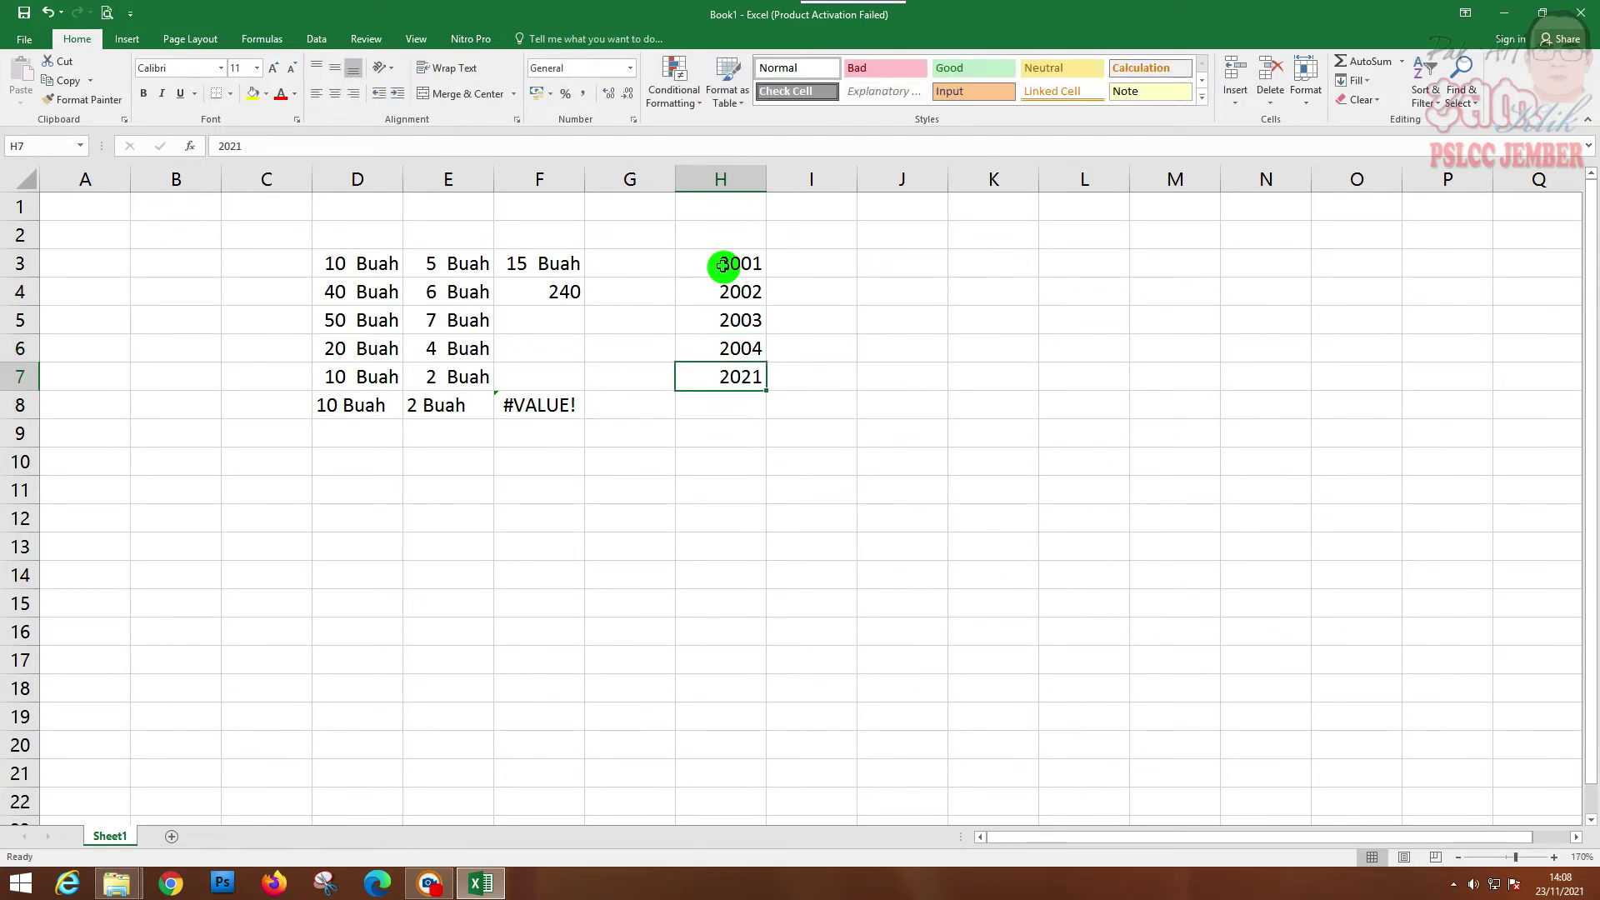
key(Down)
key(Down)
key(Up)
key(Up)
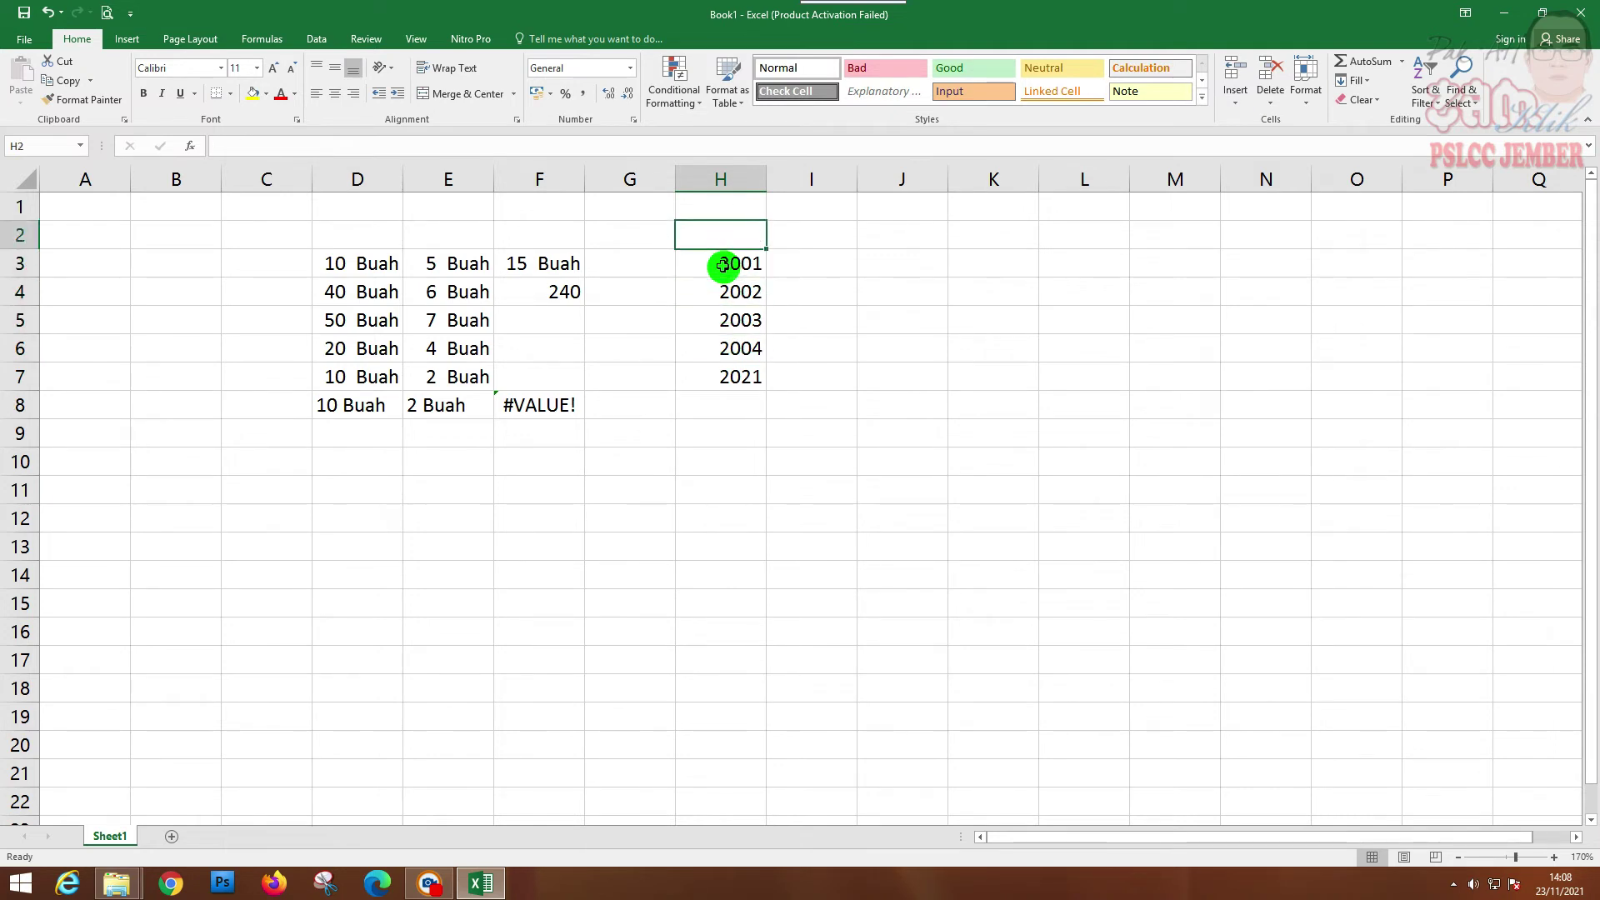
key(Down)
key(shift+Down)
key(shift+Down)
key(shift+Down)
key(shift+Down)
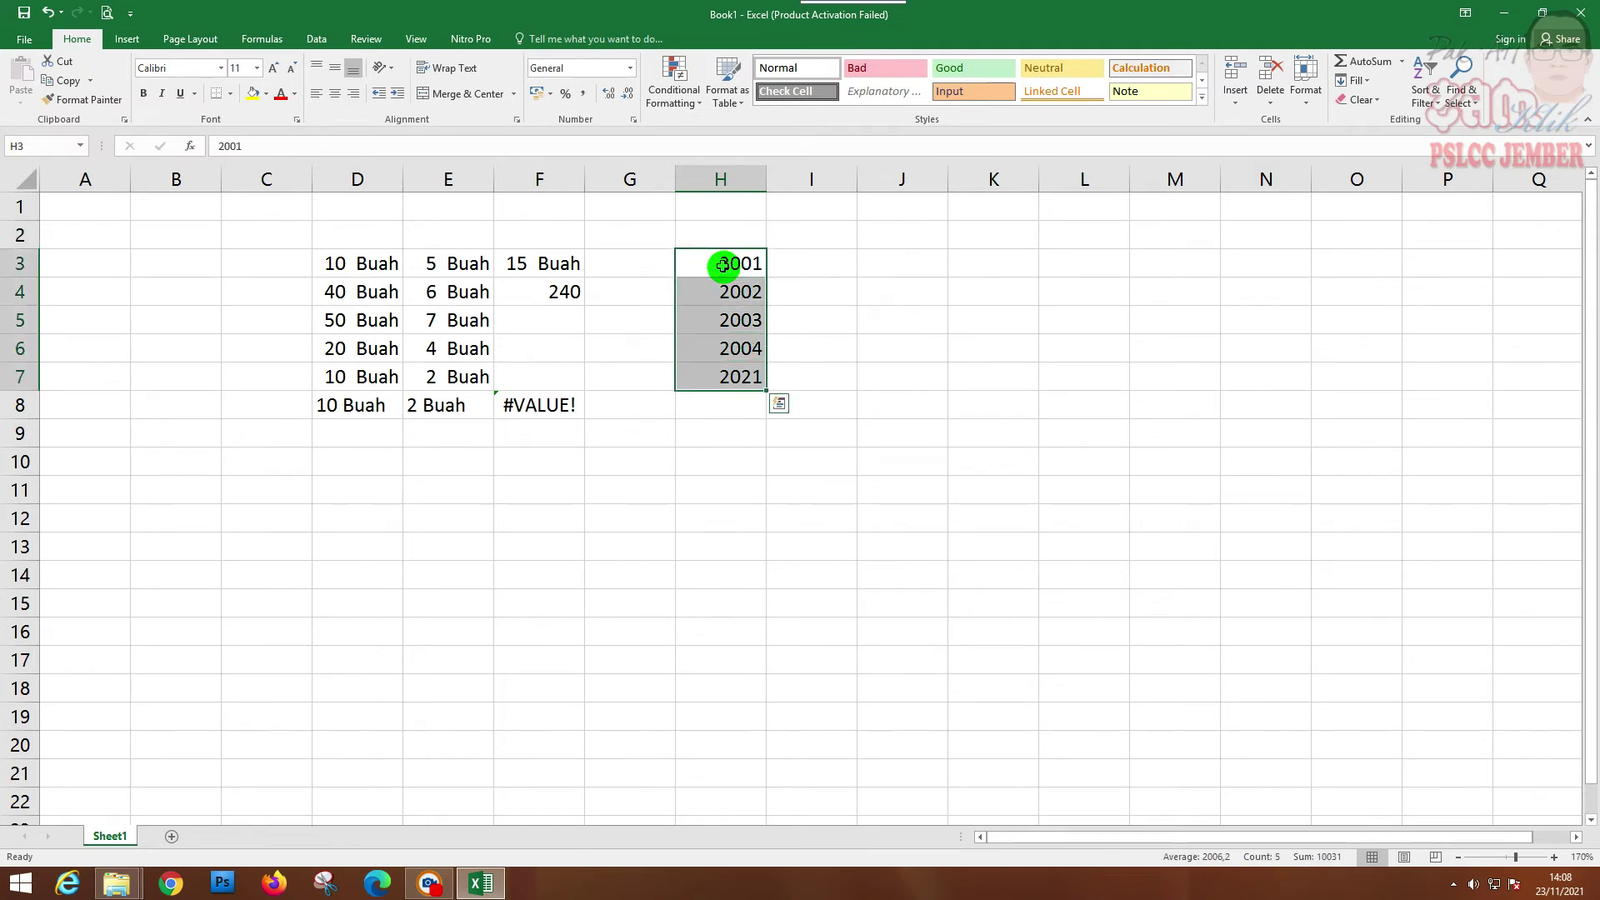
right_click(723, 265)
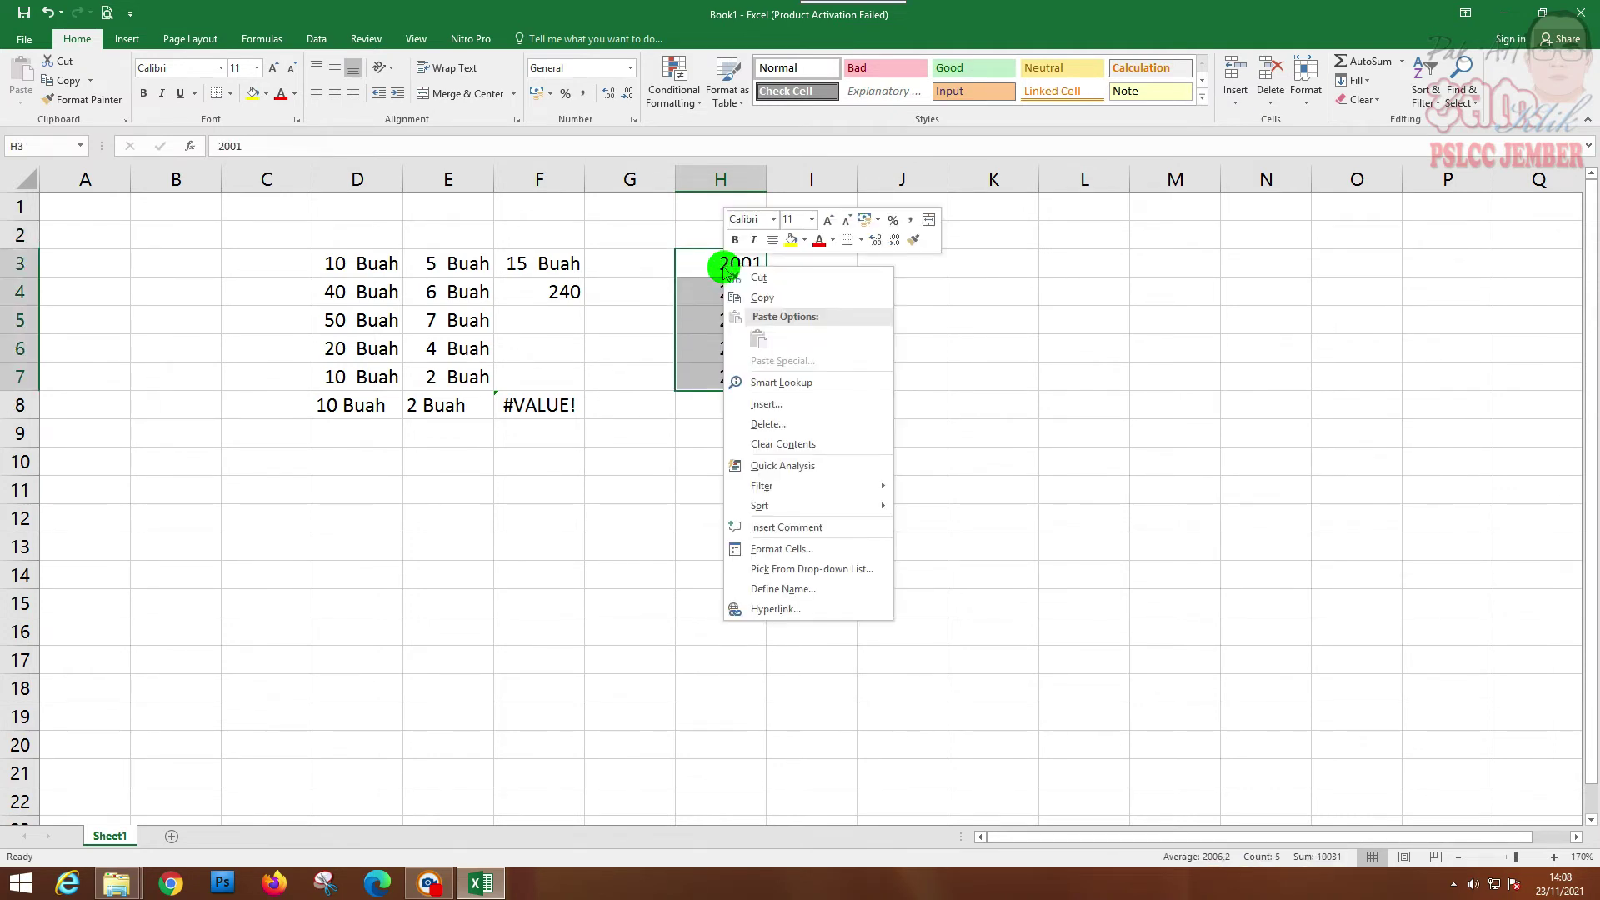
click(813, 549)
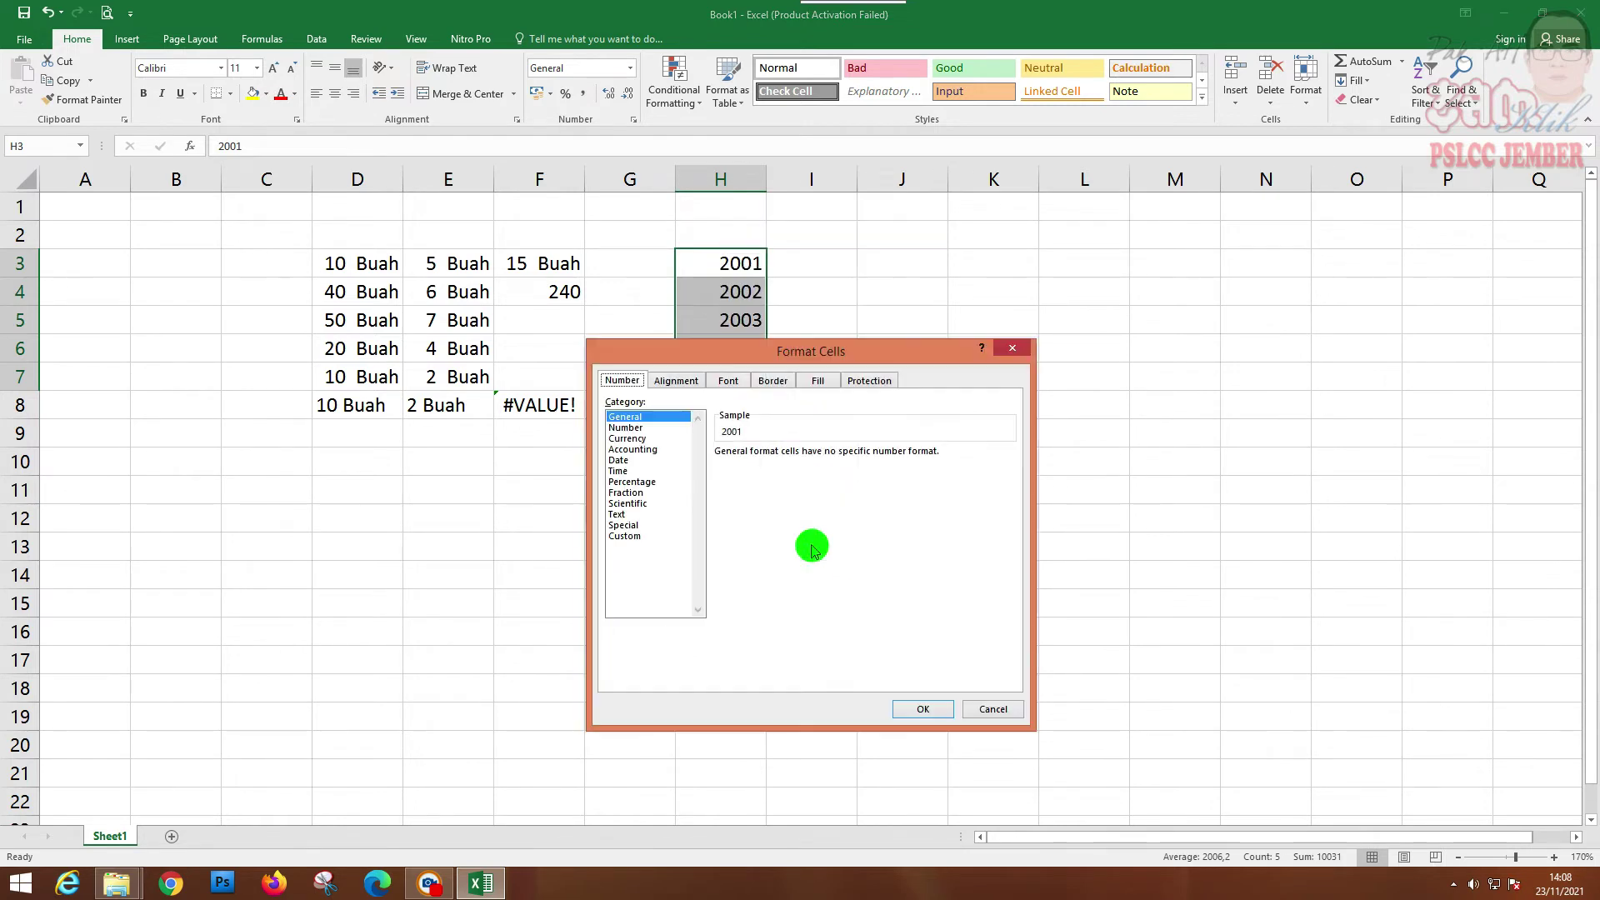
click(638, 538)
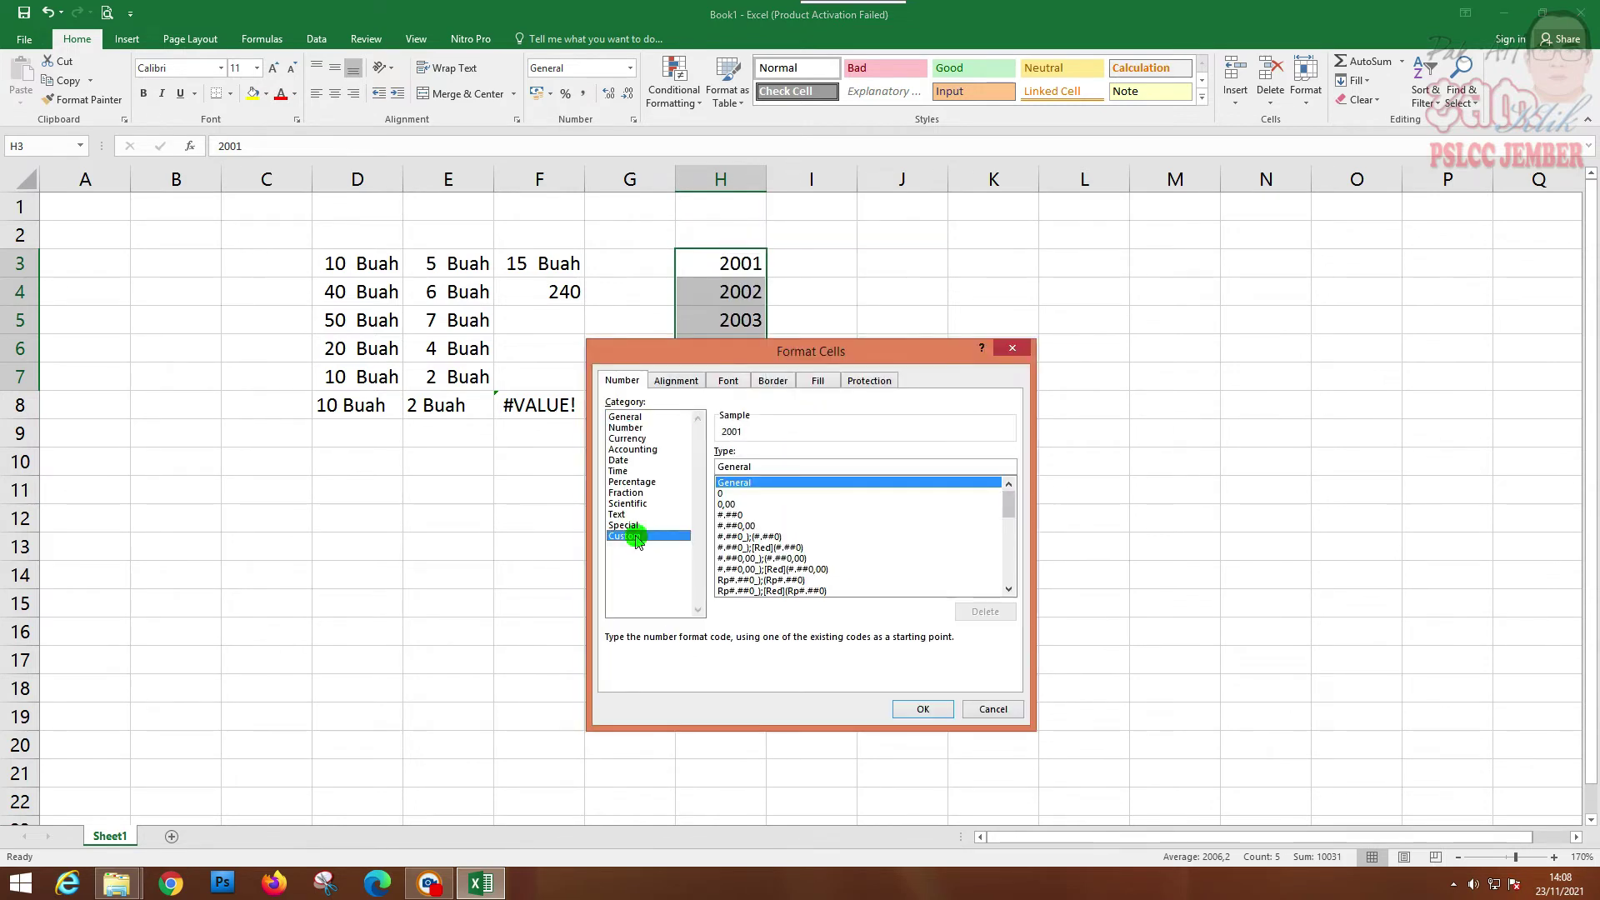
click(755, 515)
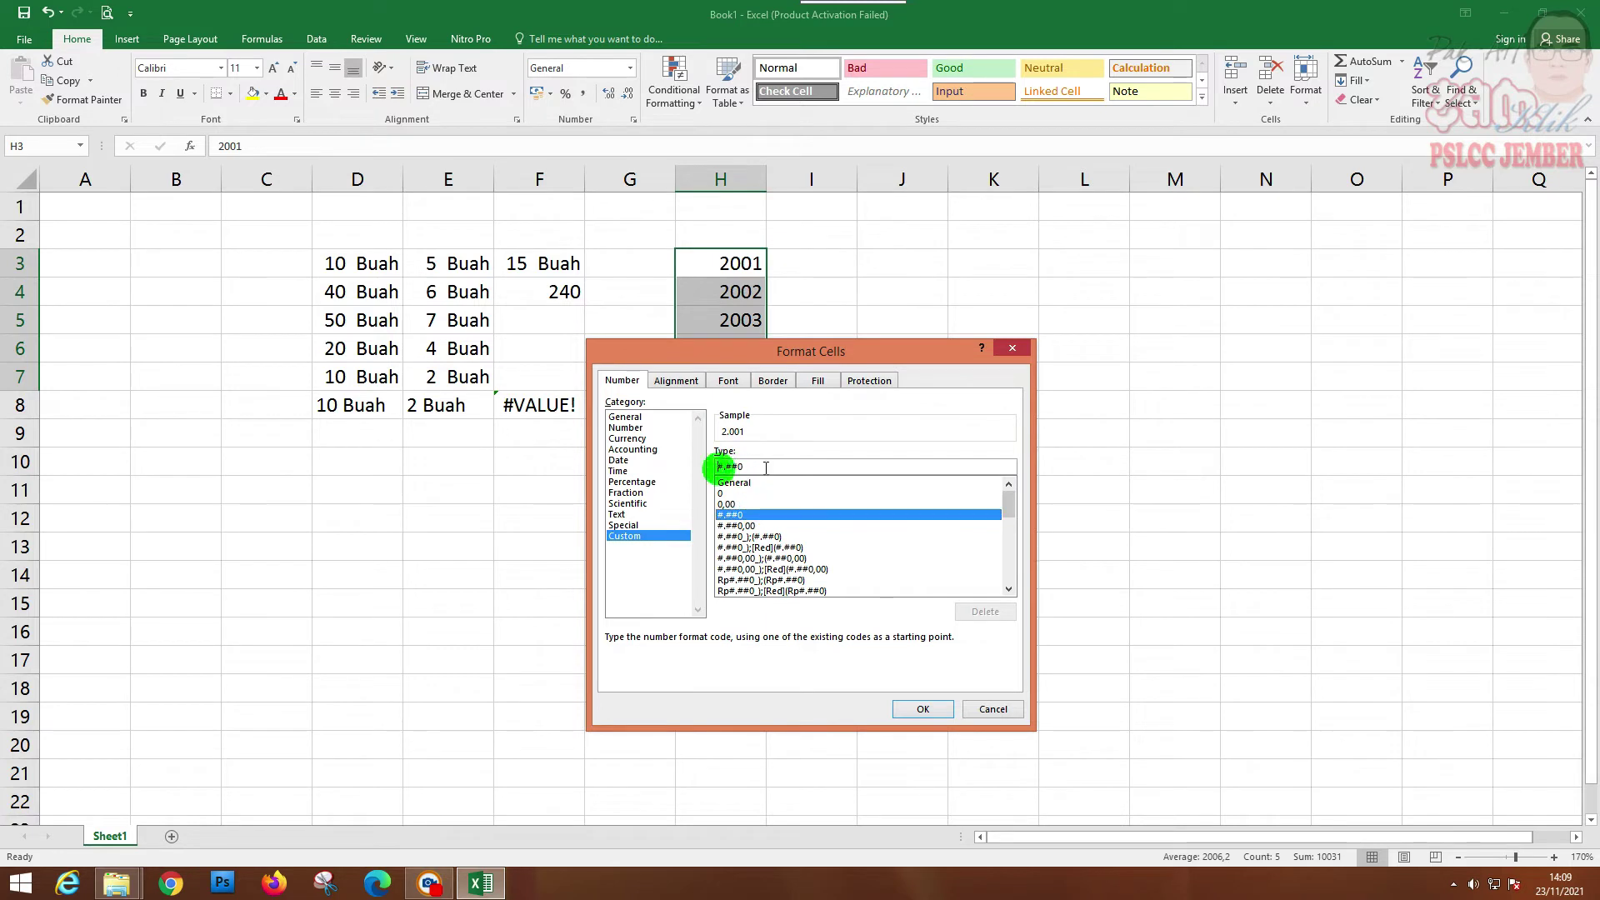
Change the custom format code to "Tahun" ##### and apply it to H3:H7.
text(R)
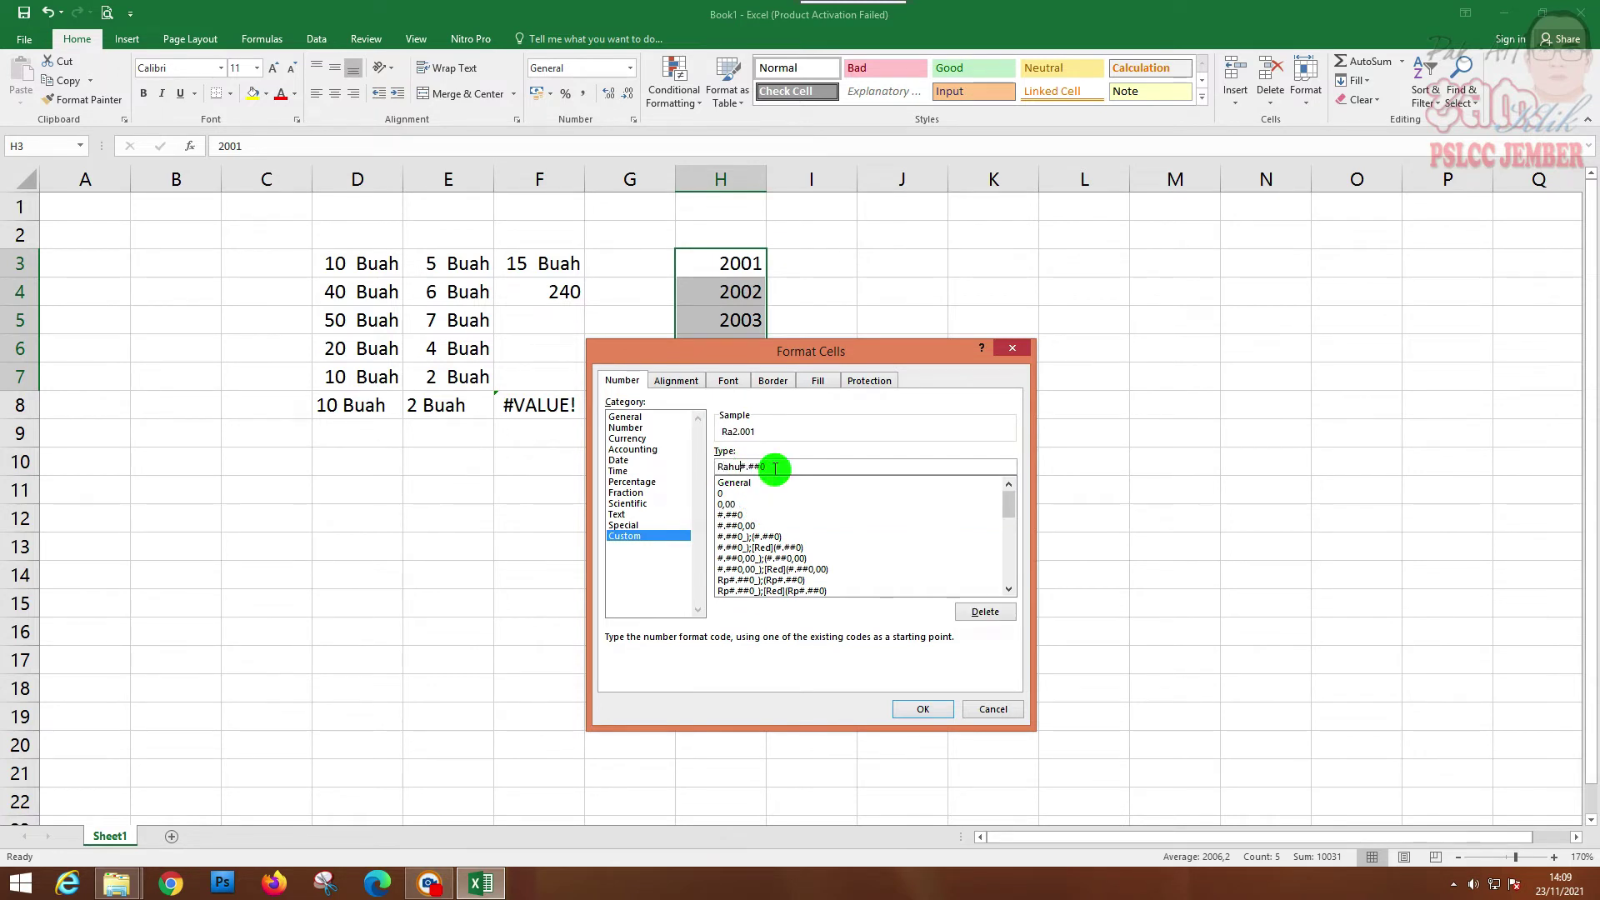
text(ahun ")
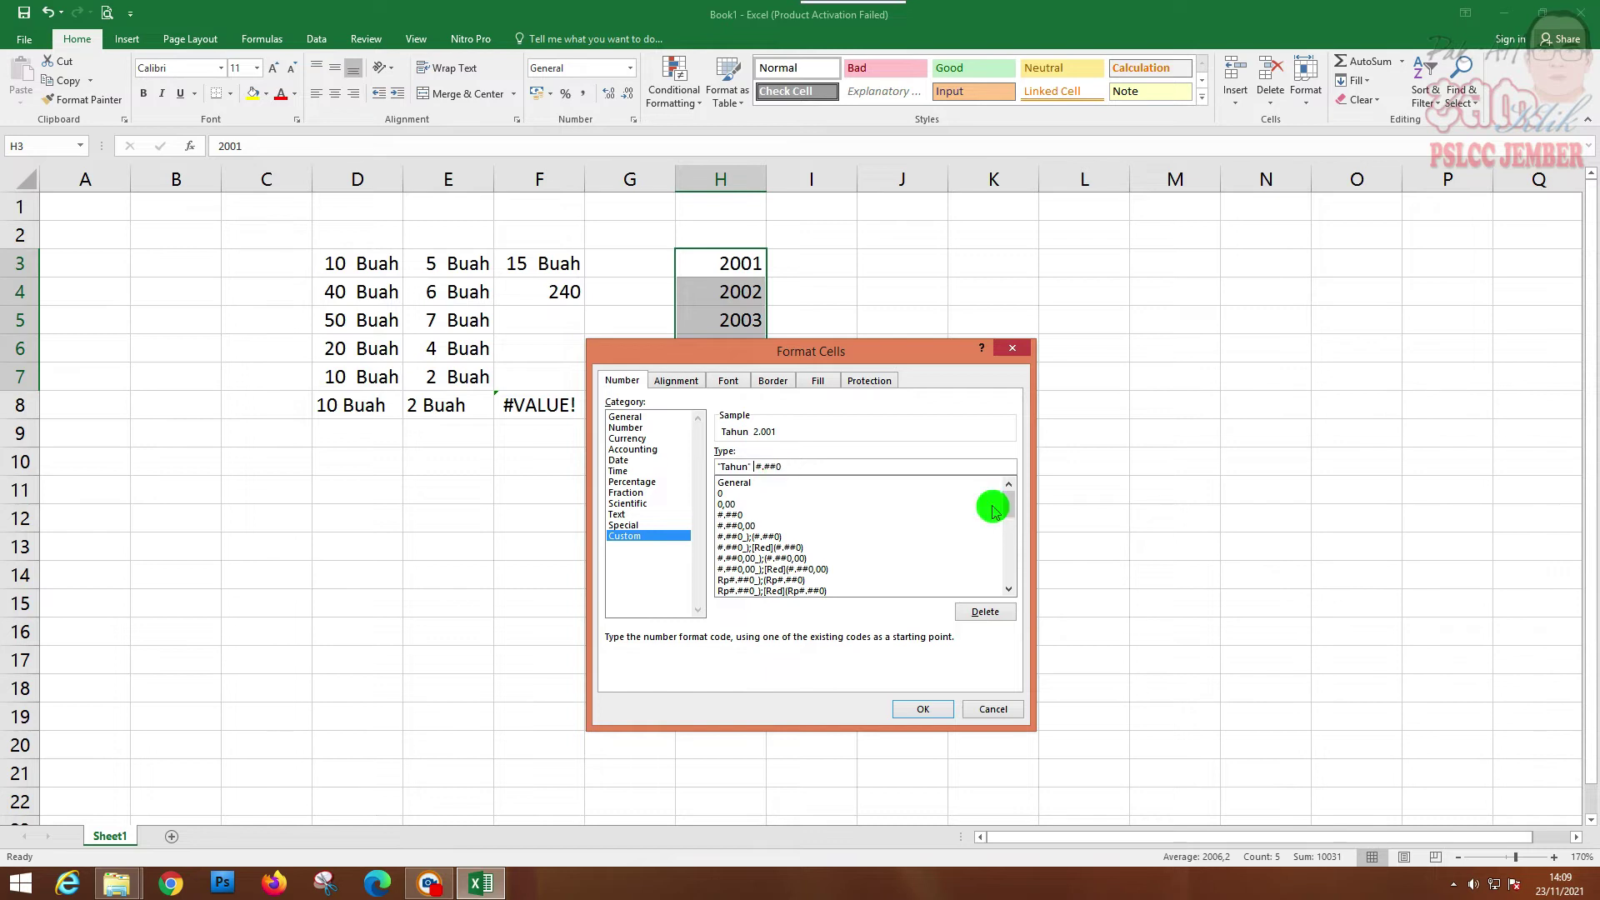
key(BackSpace)
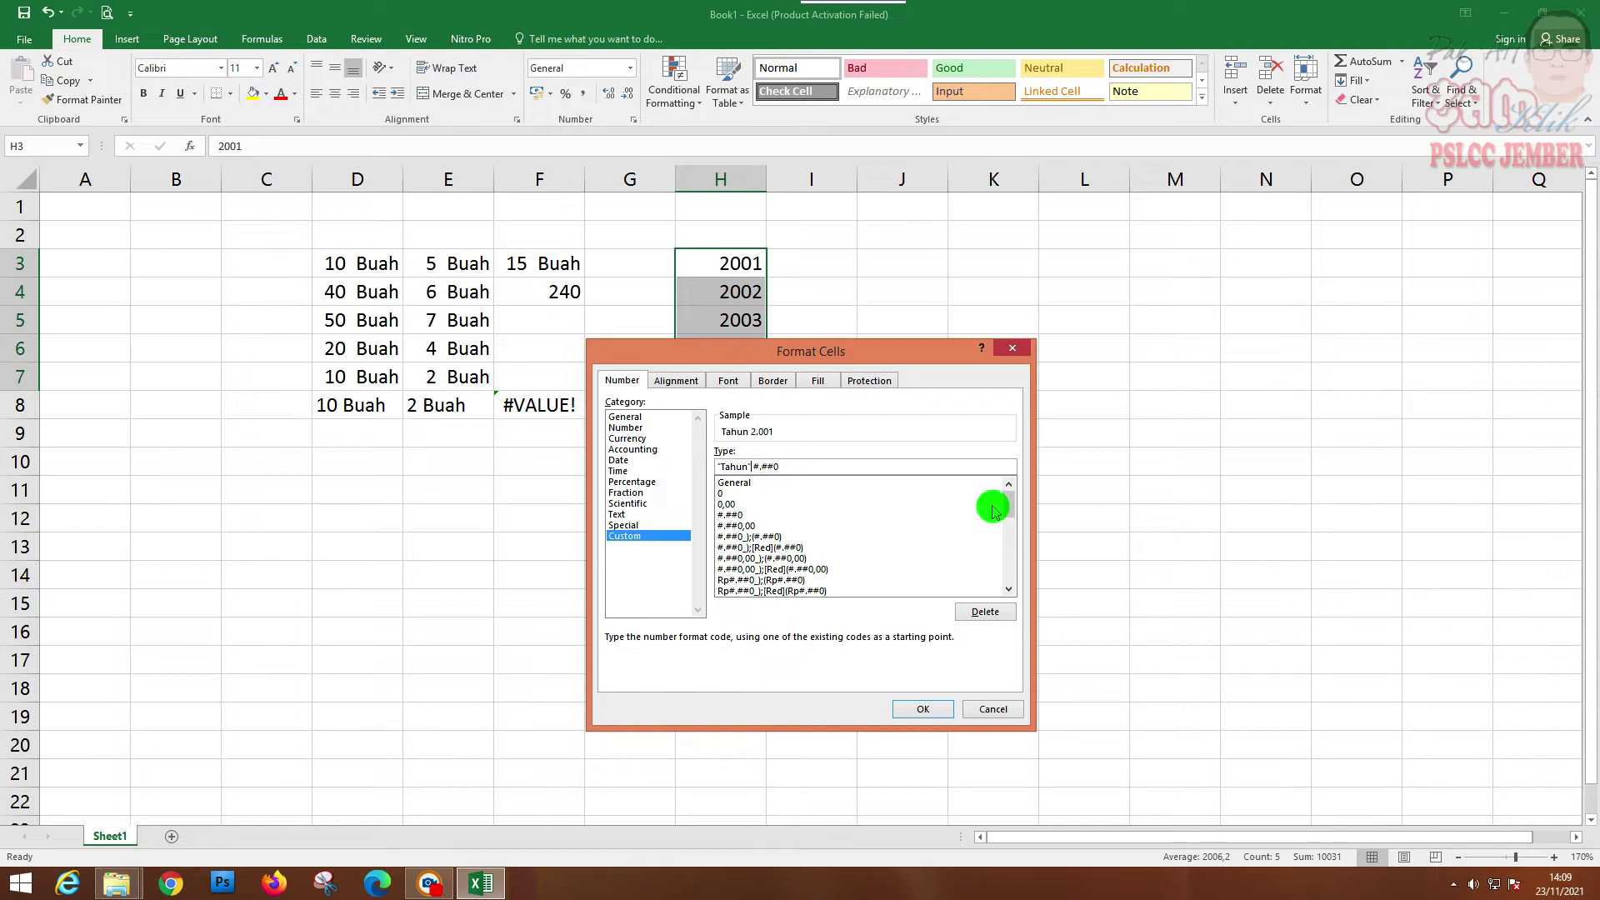
click(764, 471)
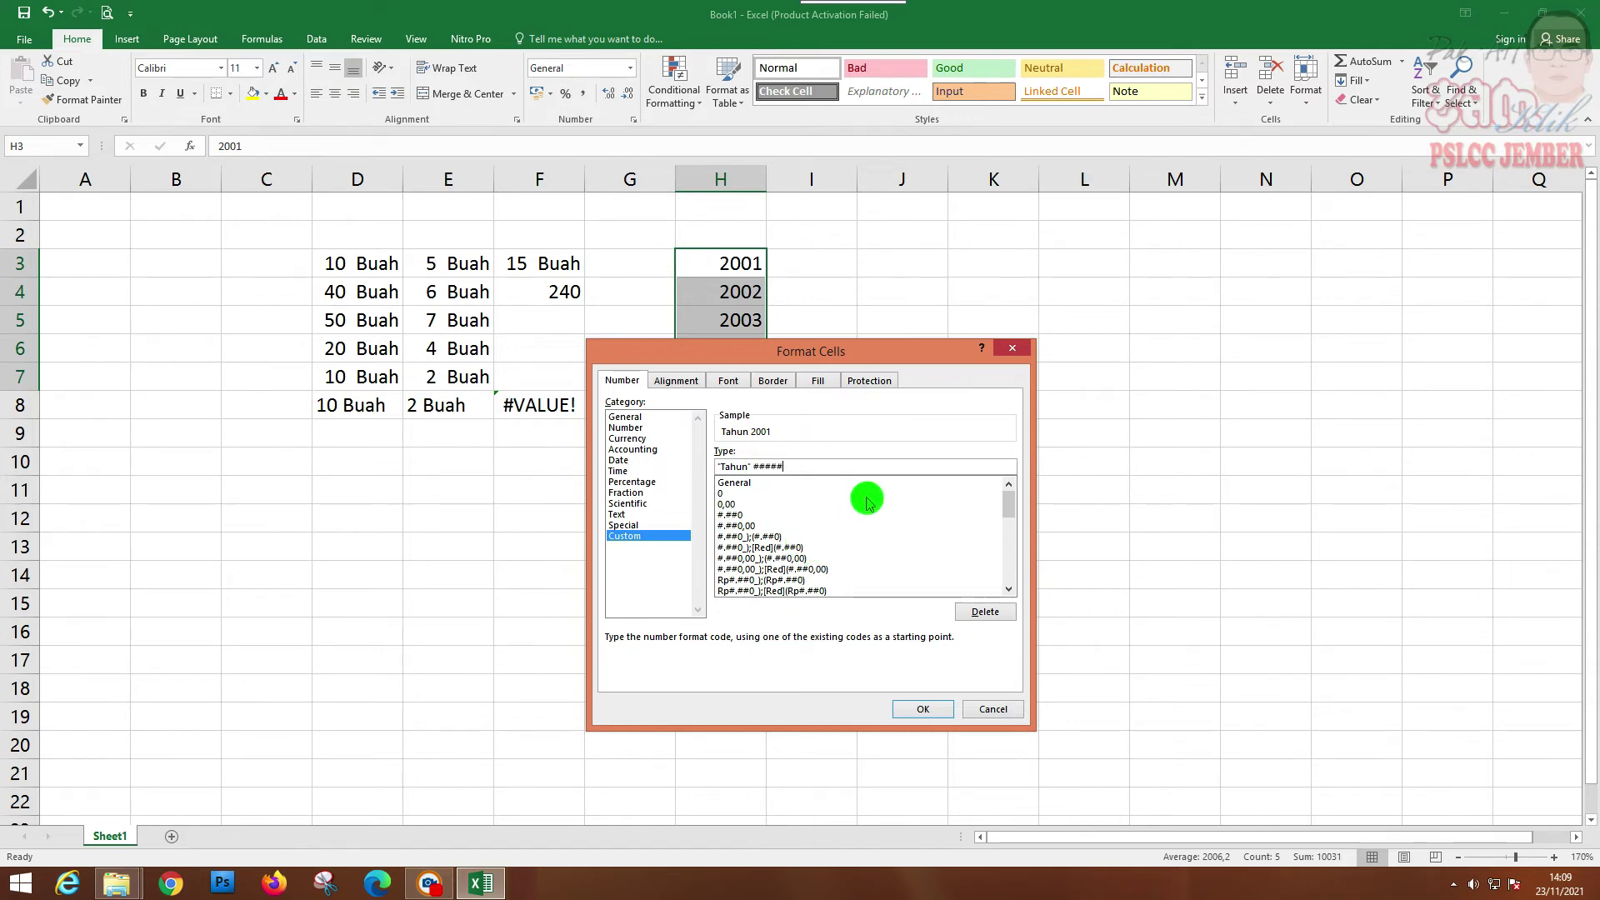
click(923, 710)
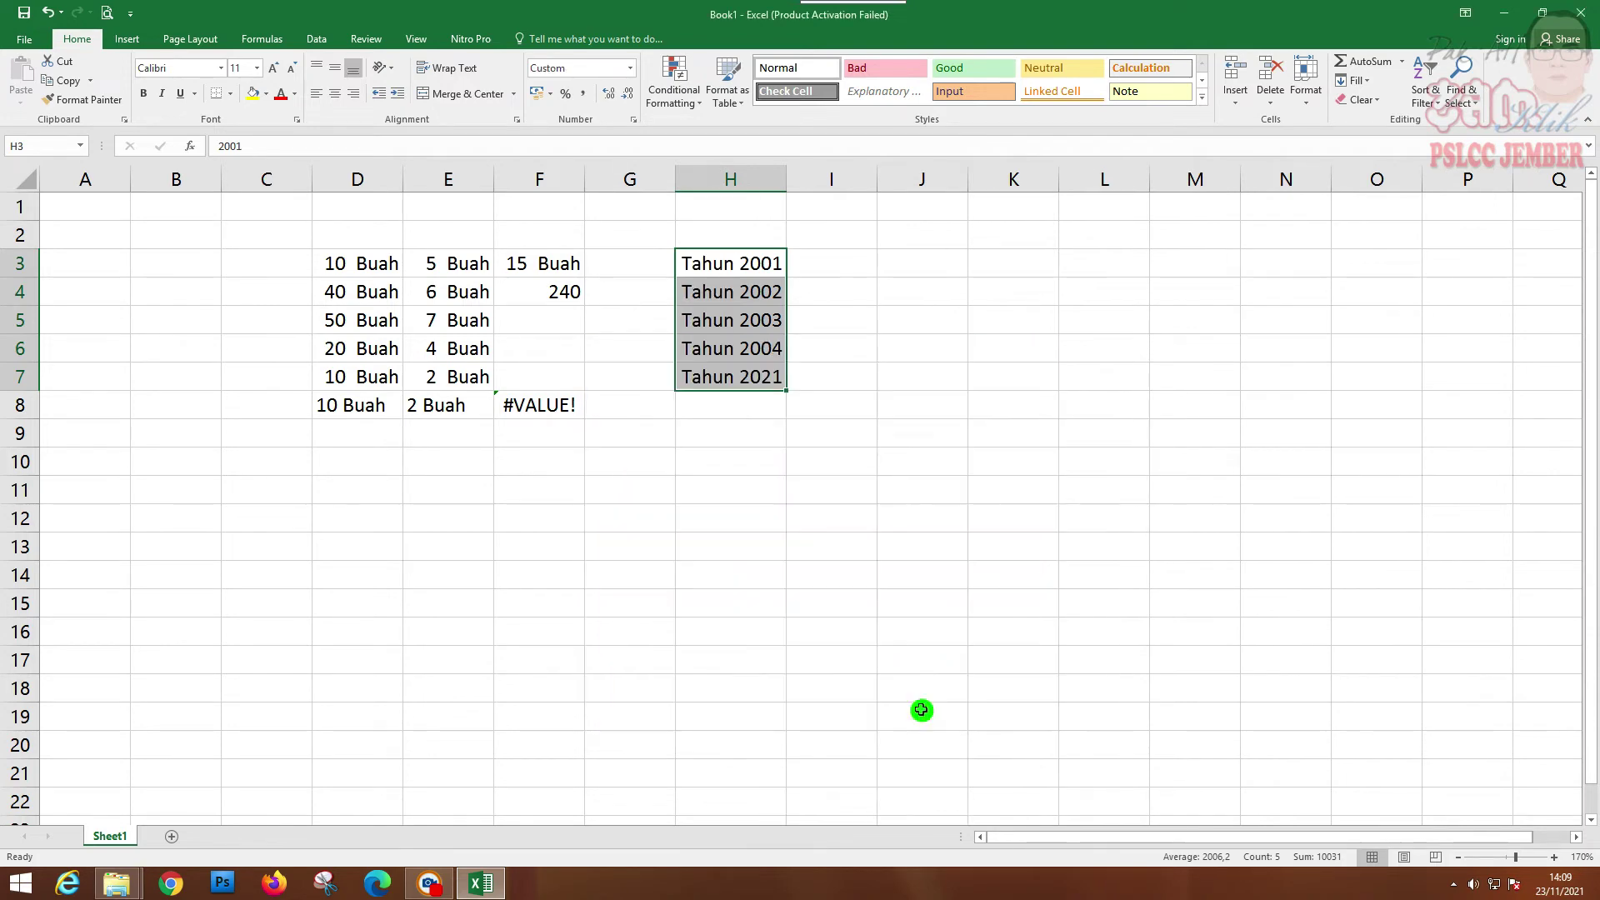
Enter the plain number 2005 in I3, beside the first formatted year.
click(752, 443)
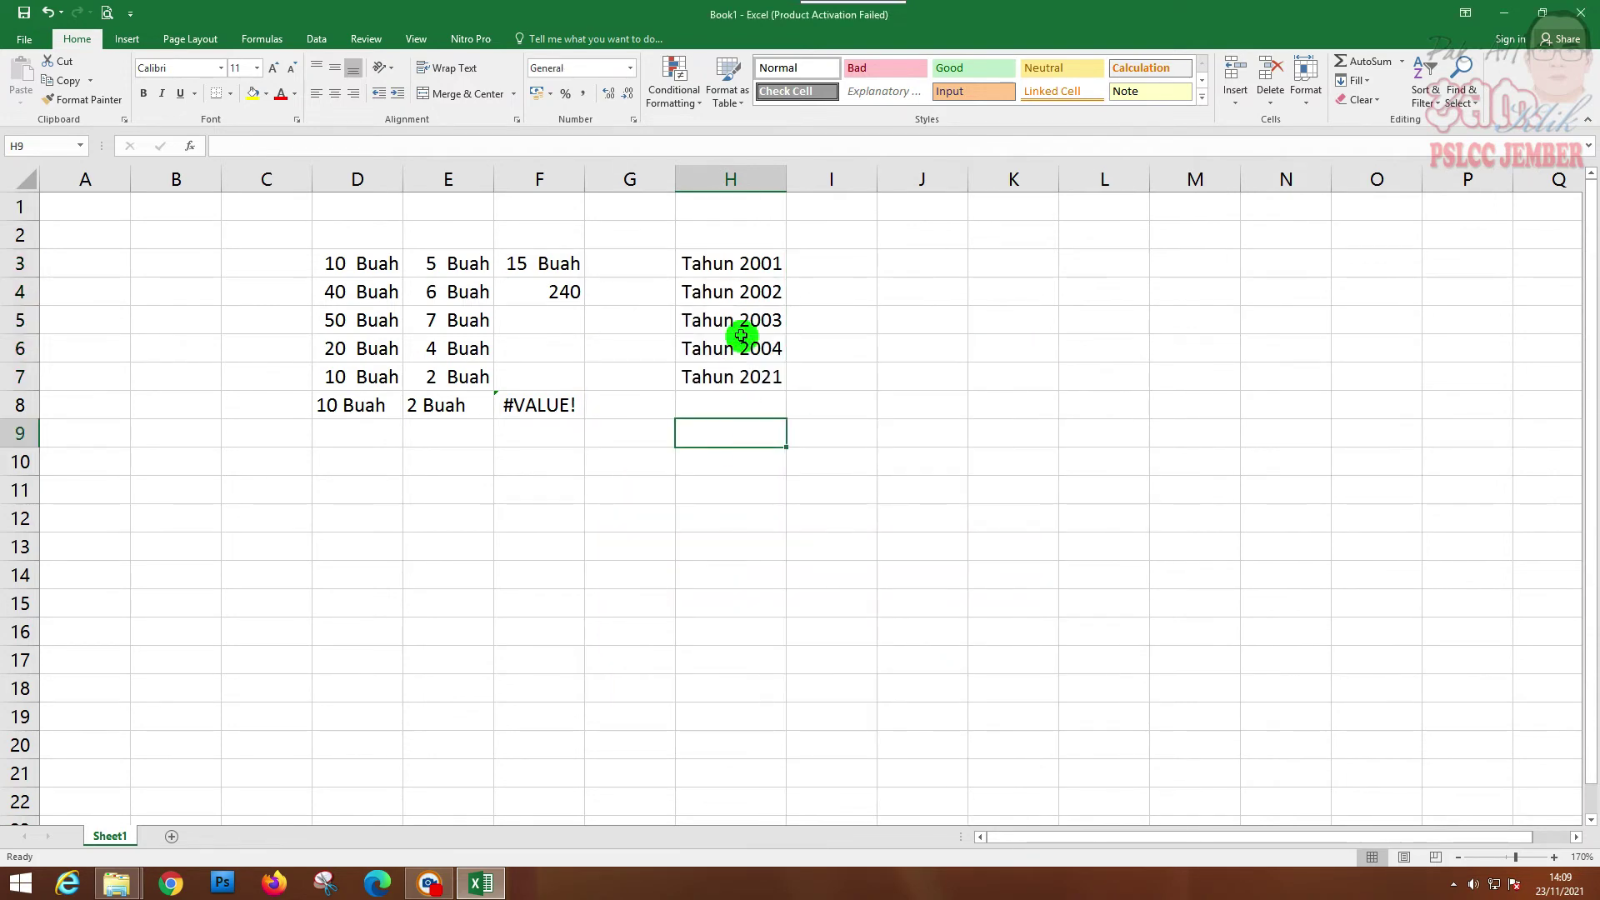
click(744, 263)
click(852, 253)
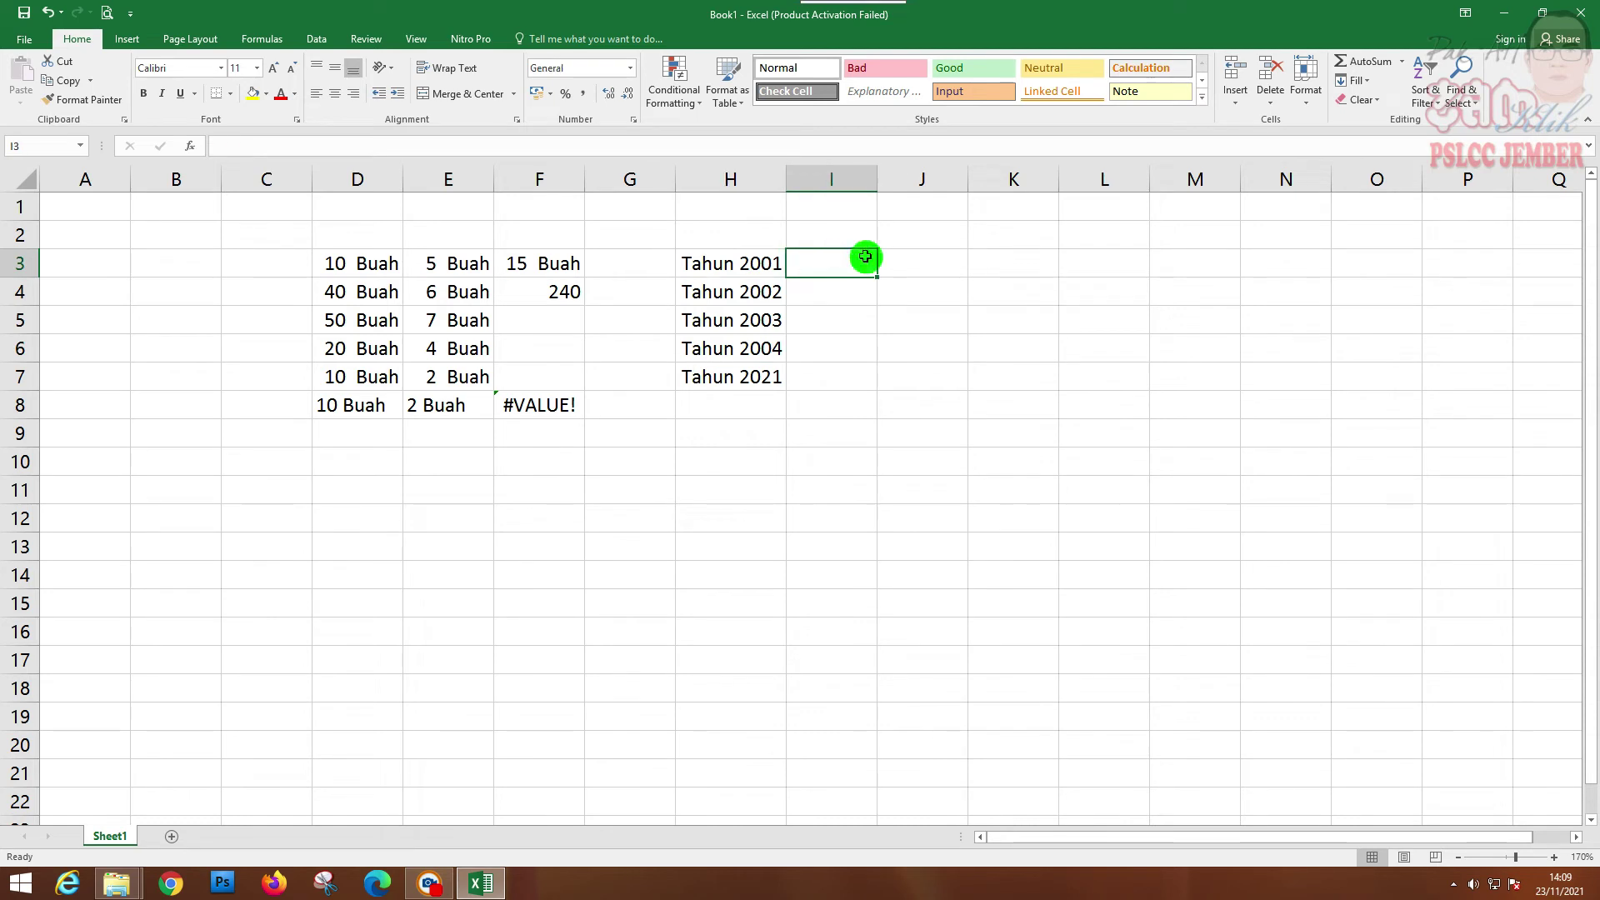
text(2005)
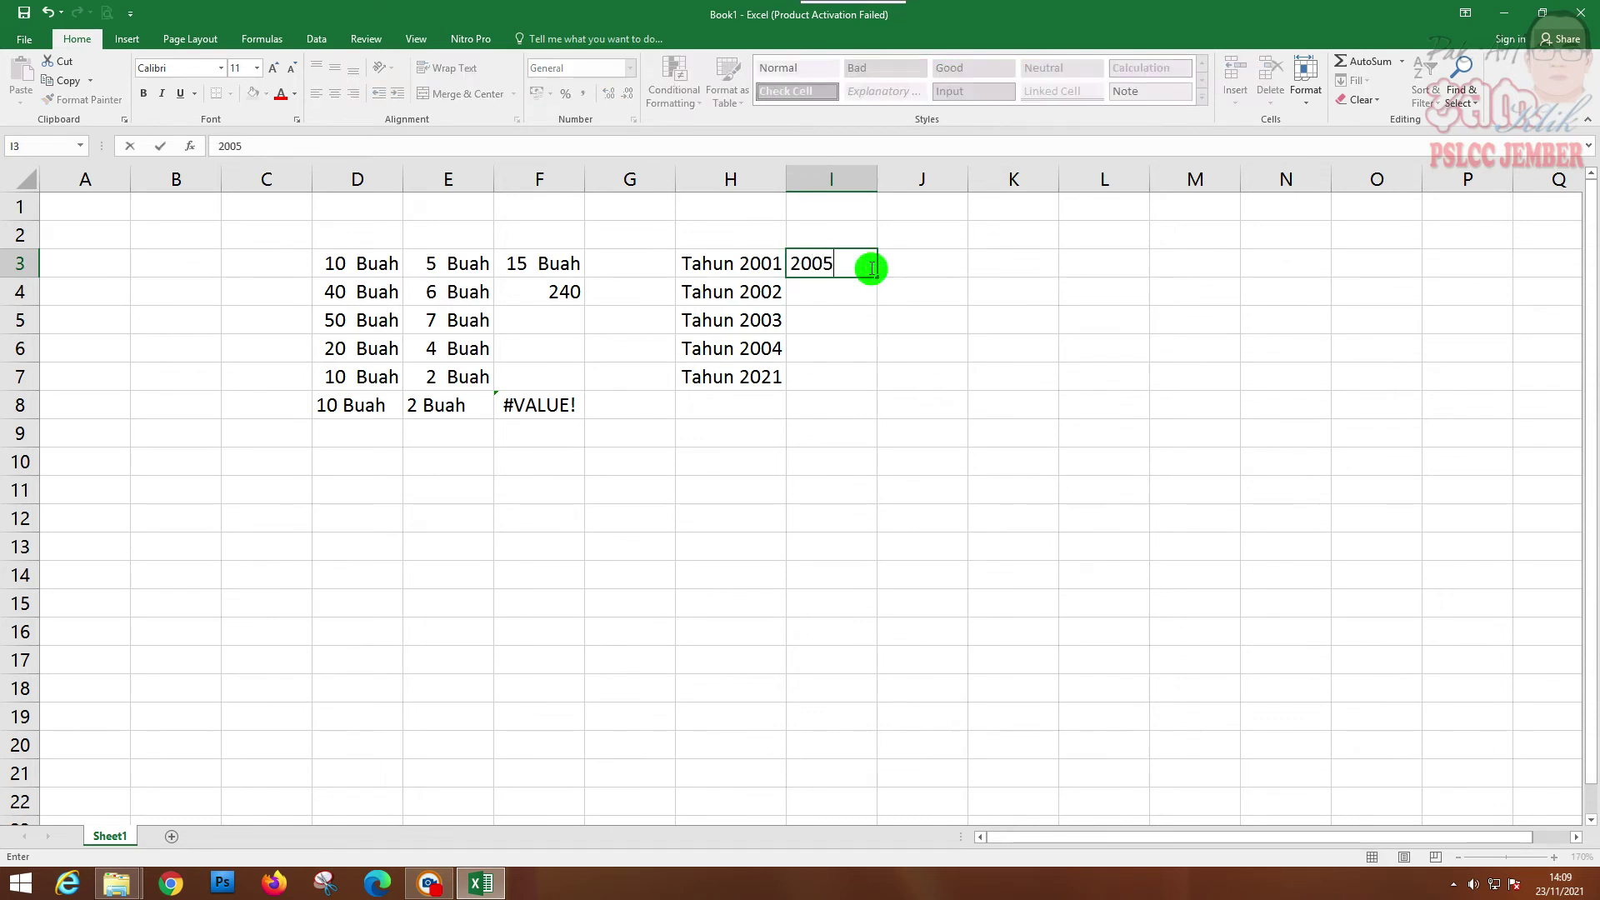
key(Return)
Add the two year values in J3 with the formula +I3+H3.
key(Up)
key(Right)
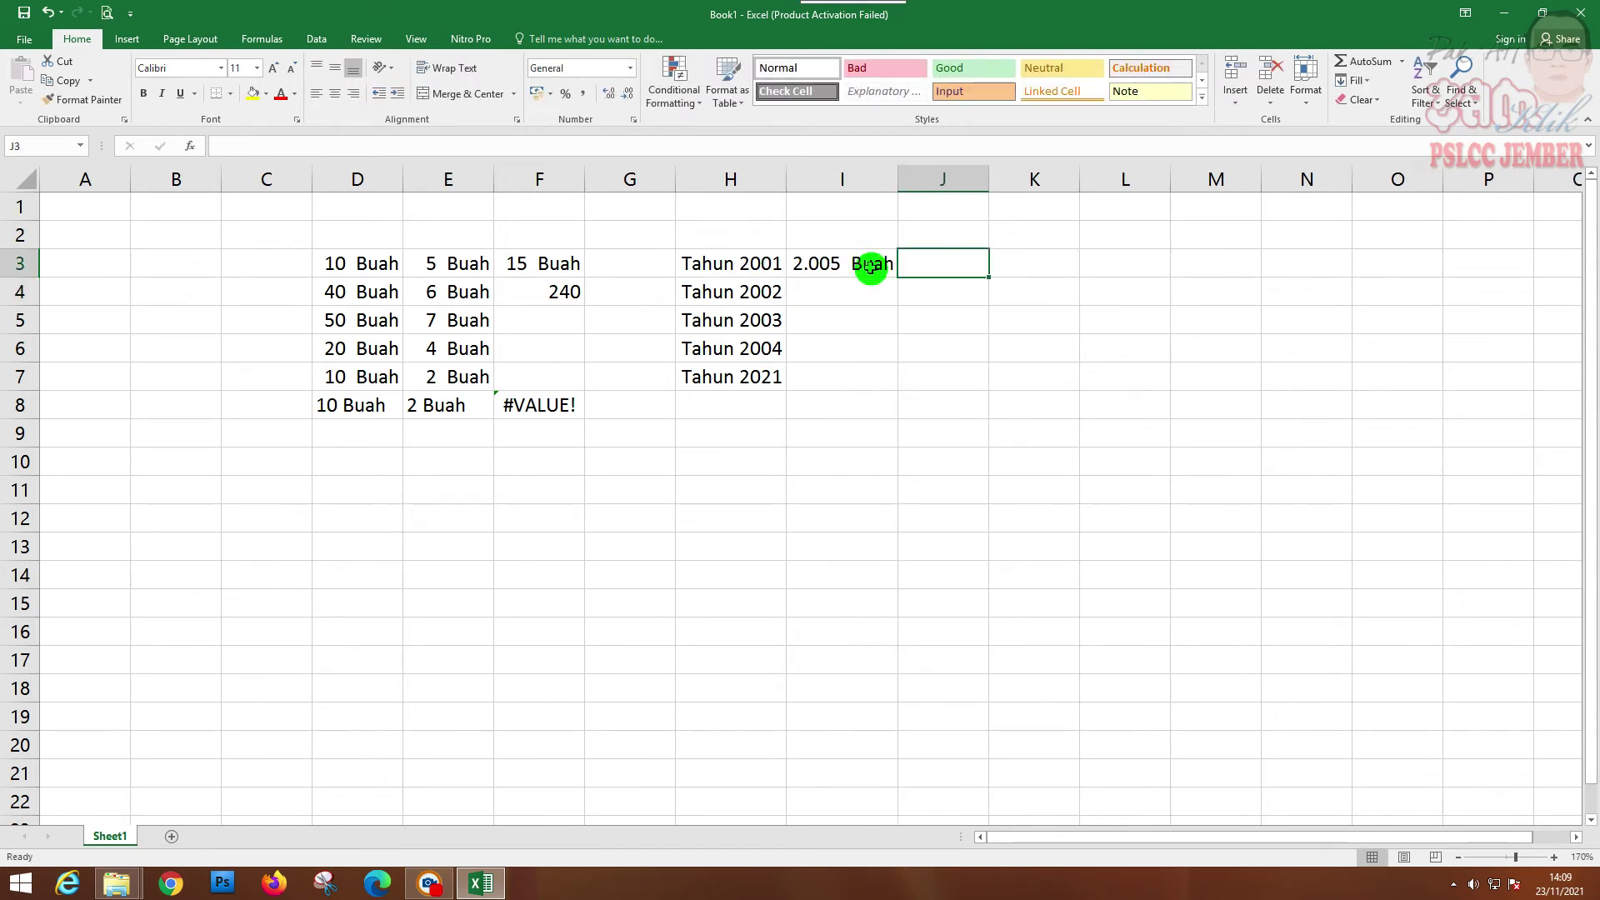
text(=I3+H3)
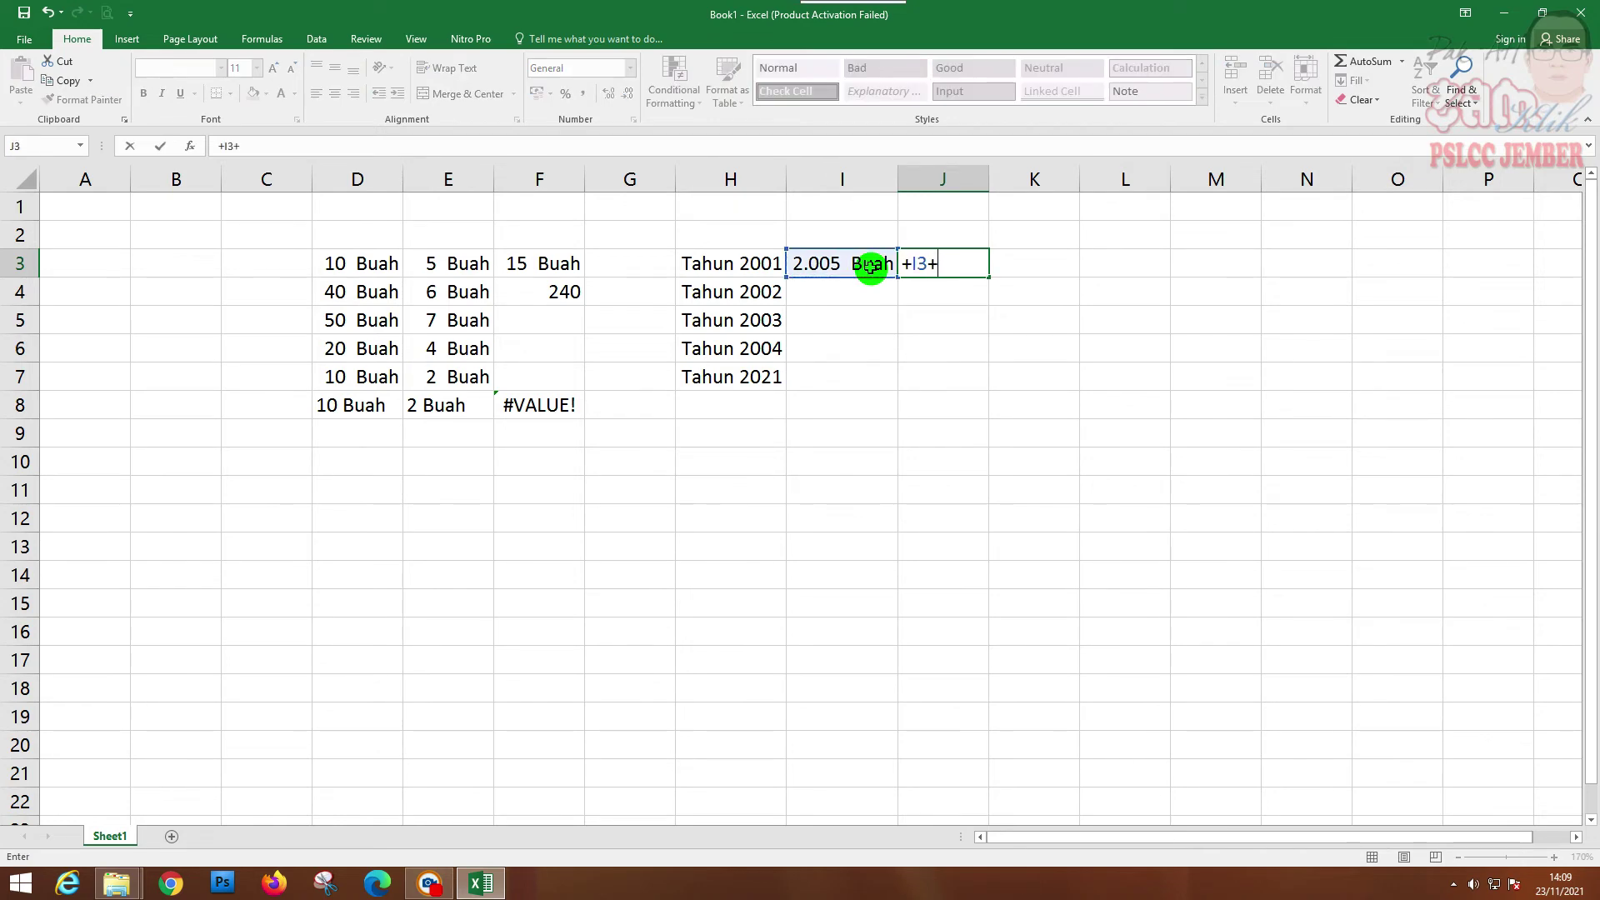
key(Return)
key(Up)
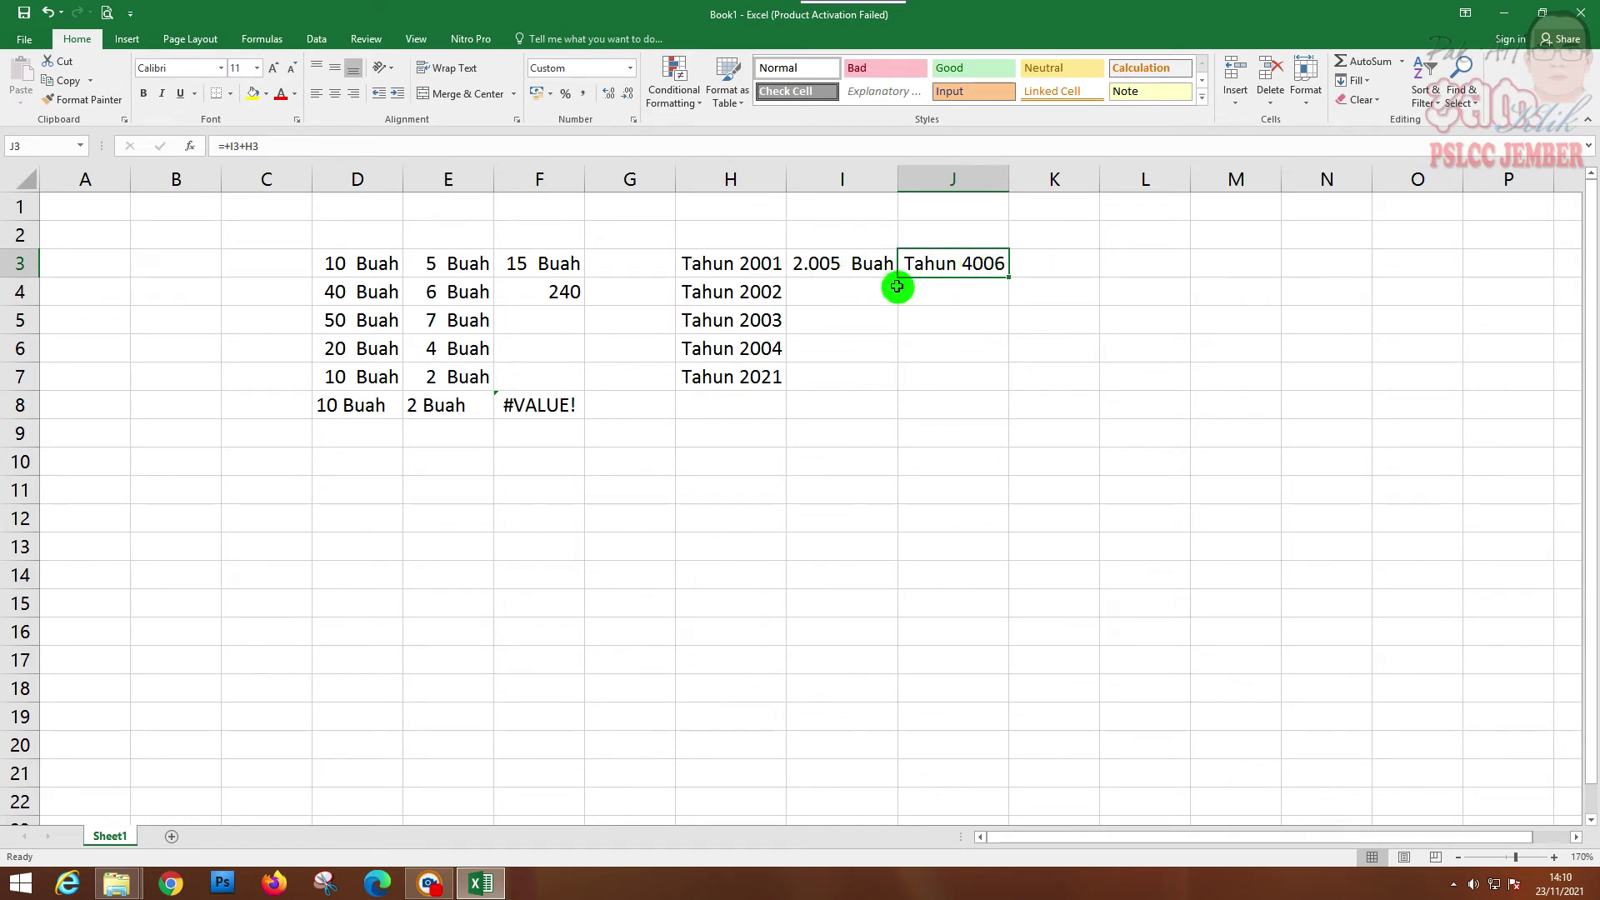
Apply the Comma number style to I3:J7 in place of the custom unit formats.
click(854, 267)
drag(854, 267, 953, 364)
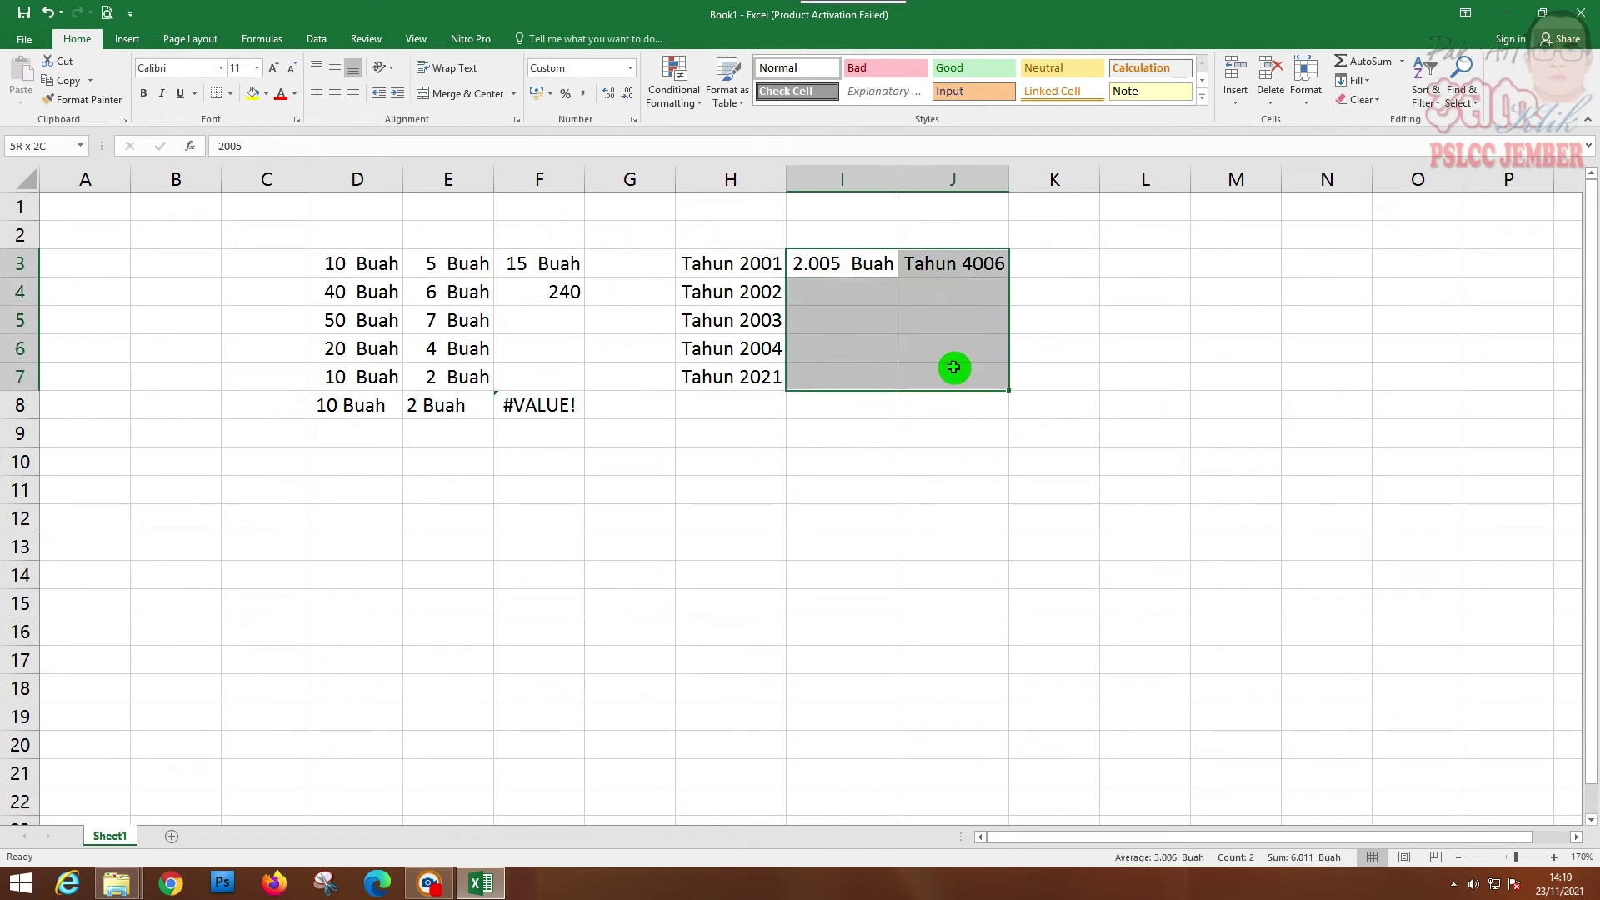
click(590, 97)
click(907, 364)
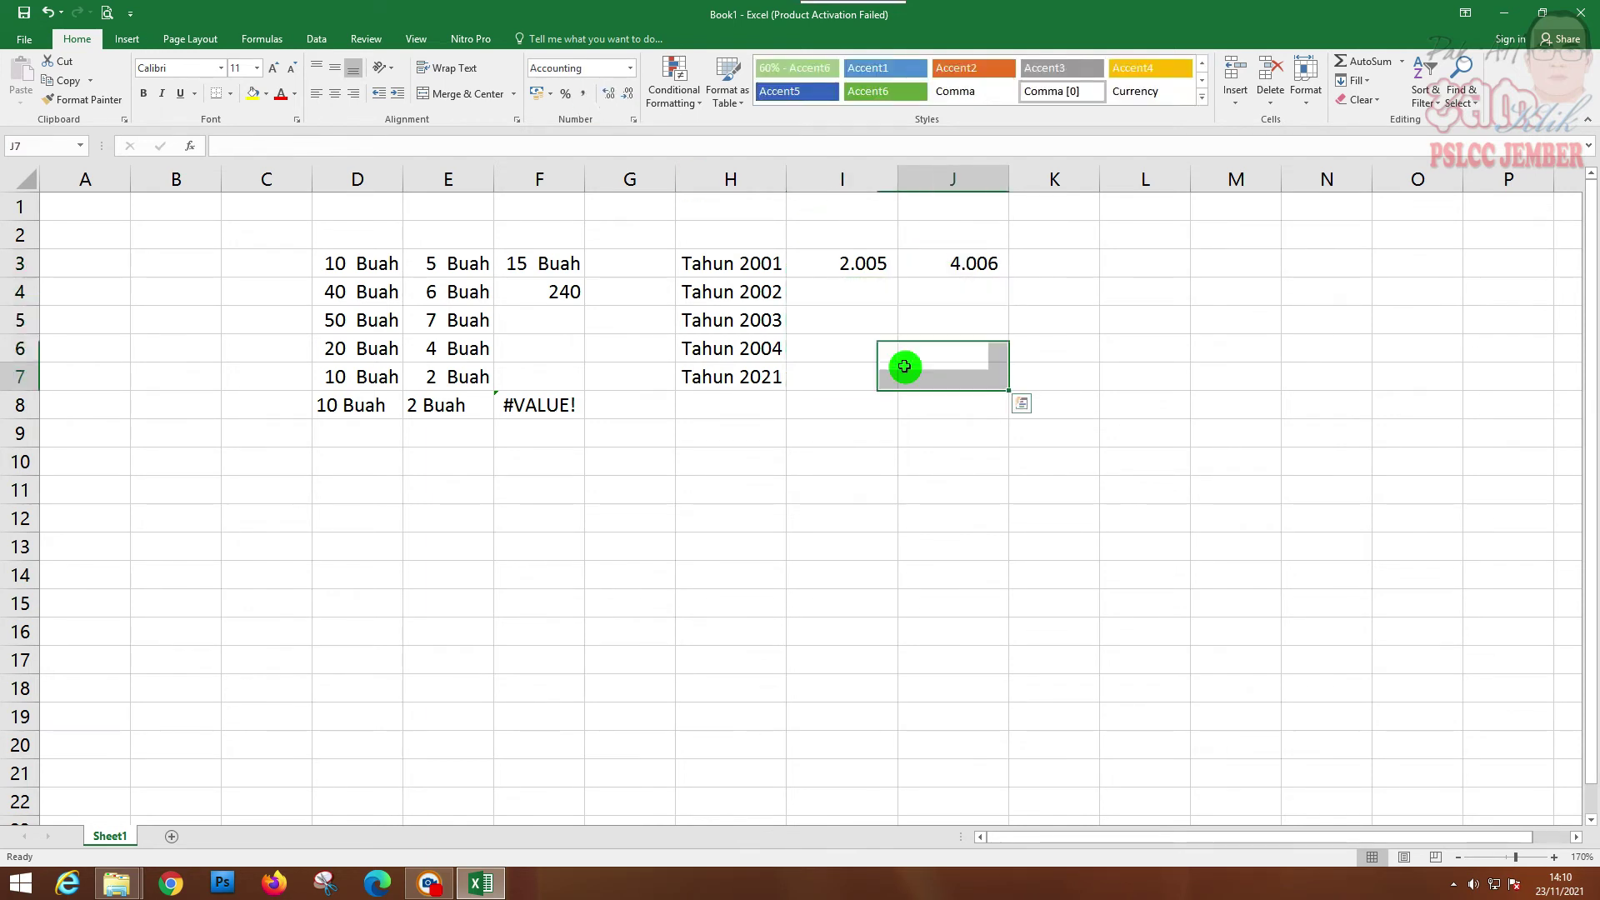
click(921, 439)
click(840, 272)
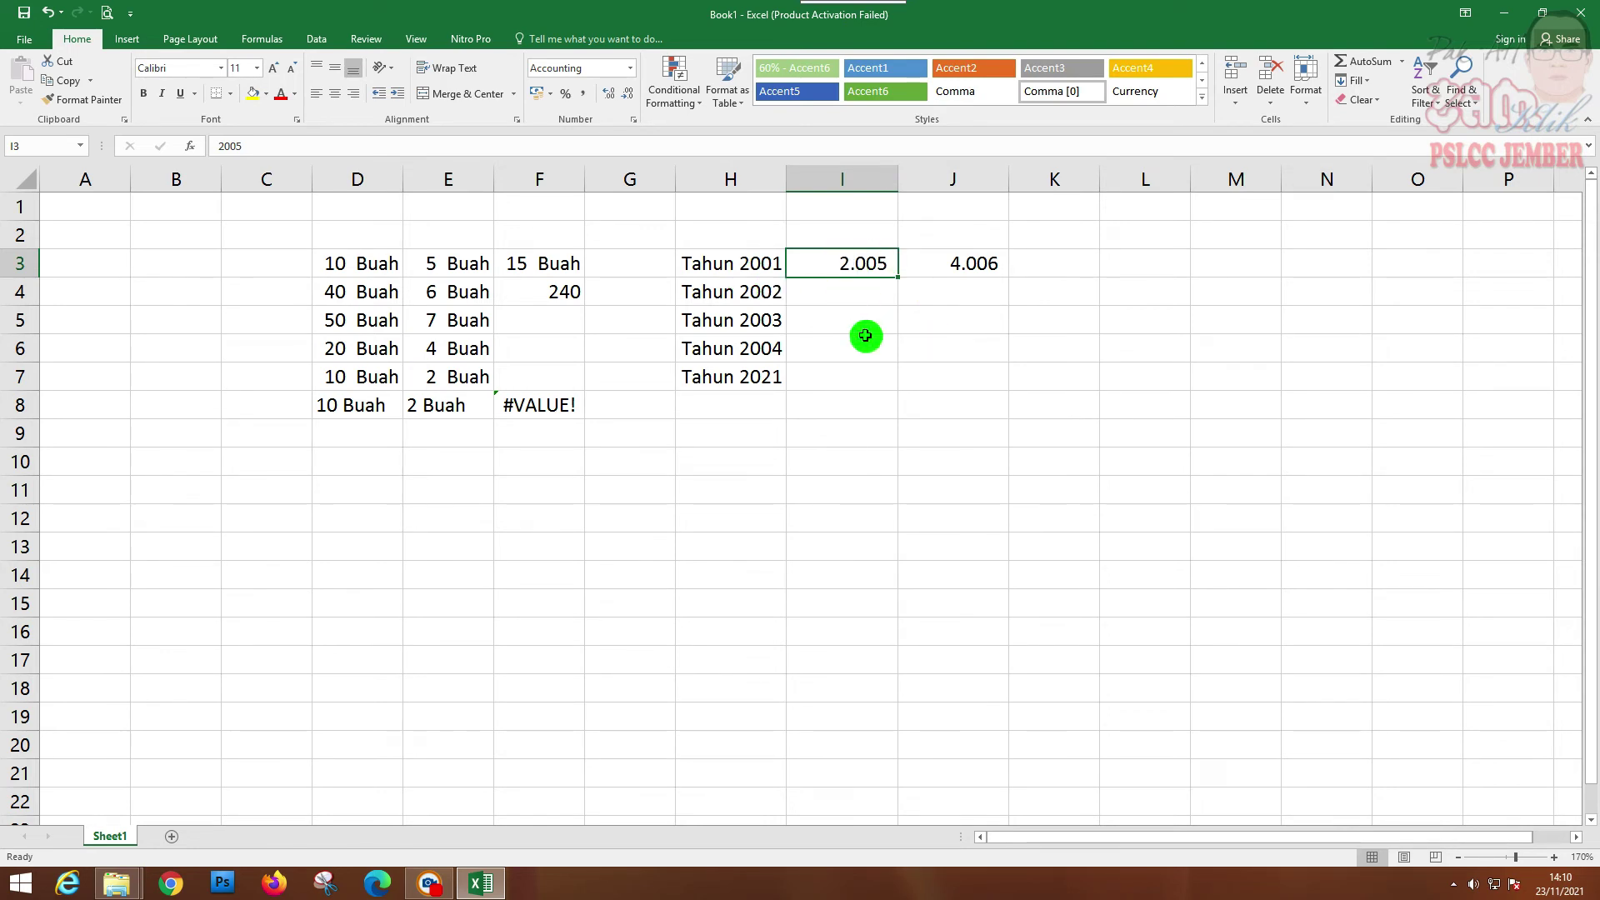
Review the custom format code applied to H3:H7 in the cell formatting settings without changing it.
drag(711, 261, 717, 376)
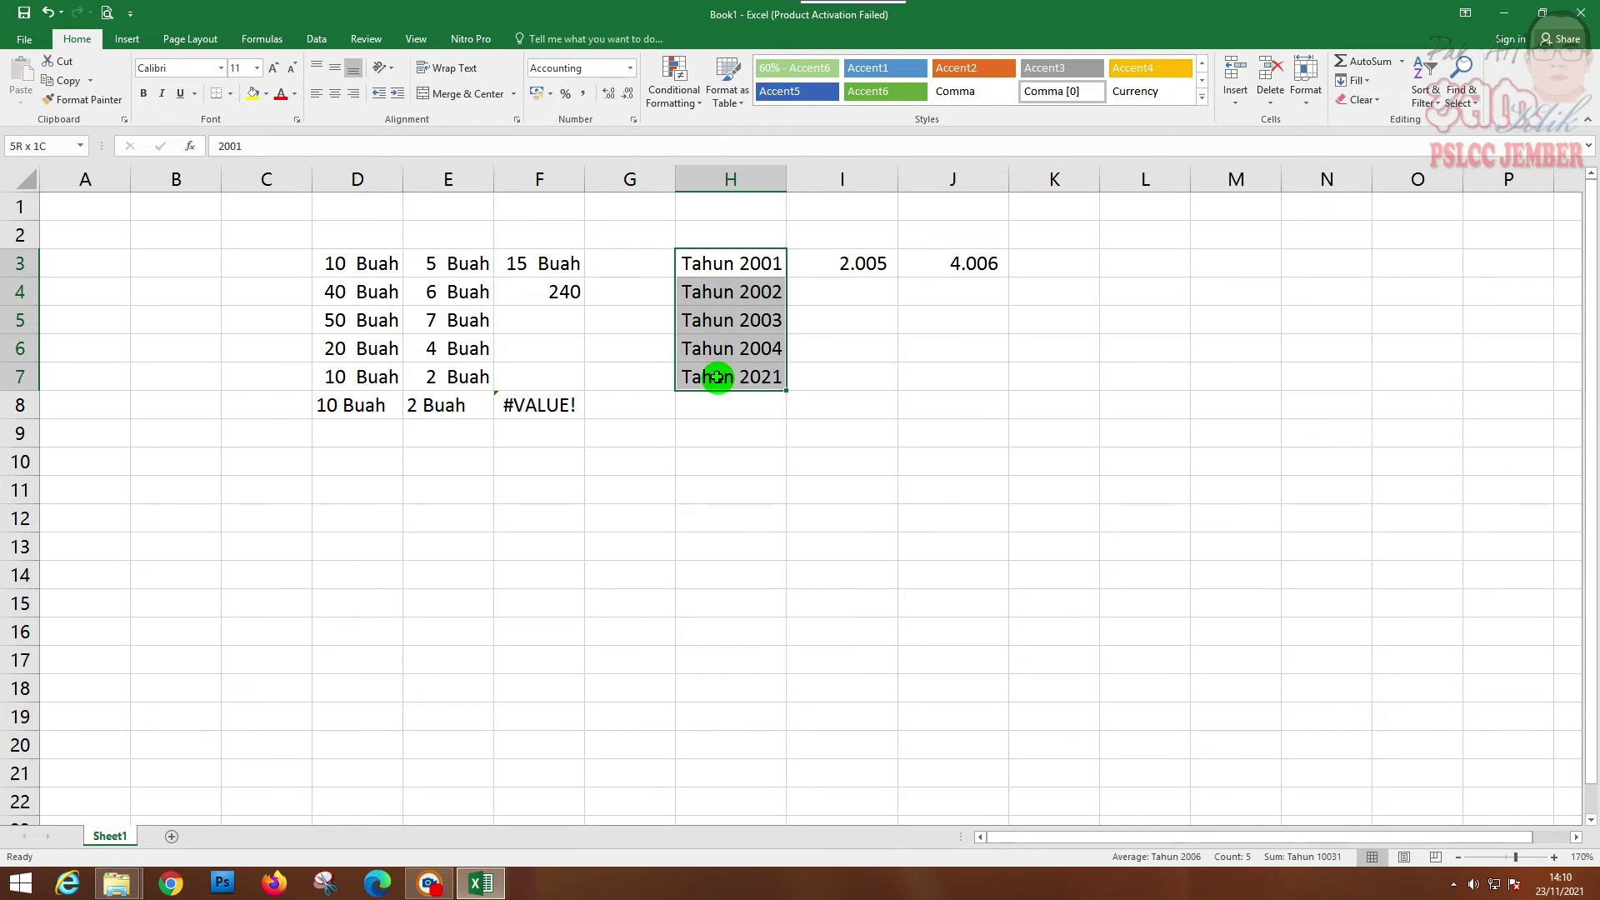
right_click(717, 376)
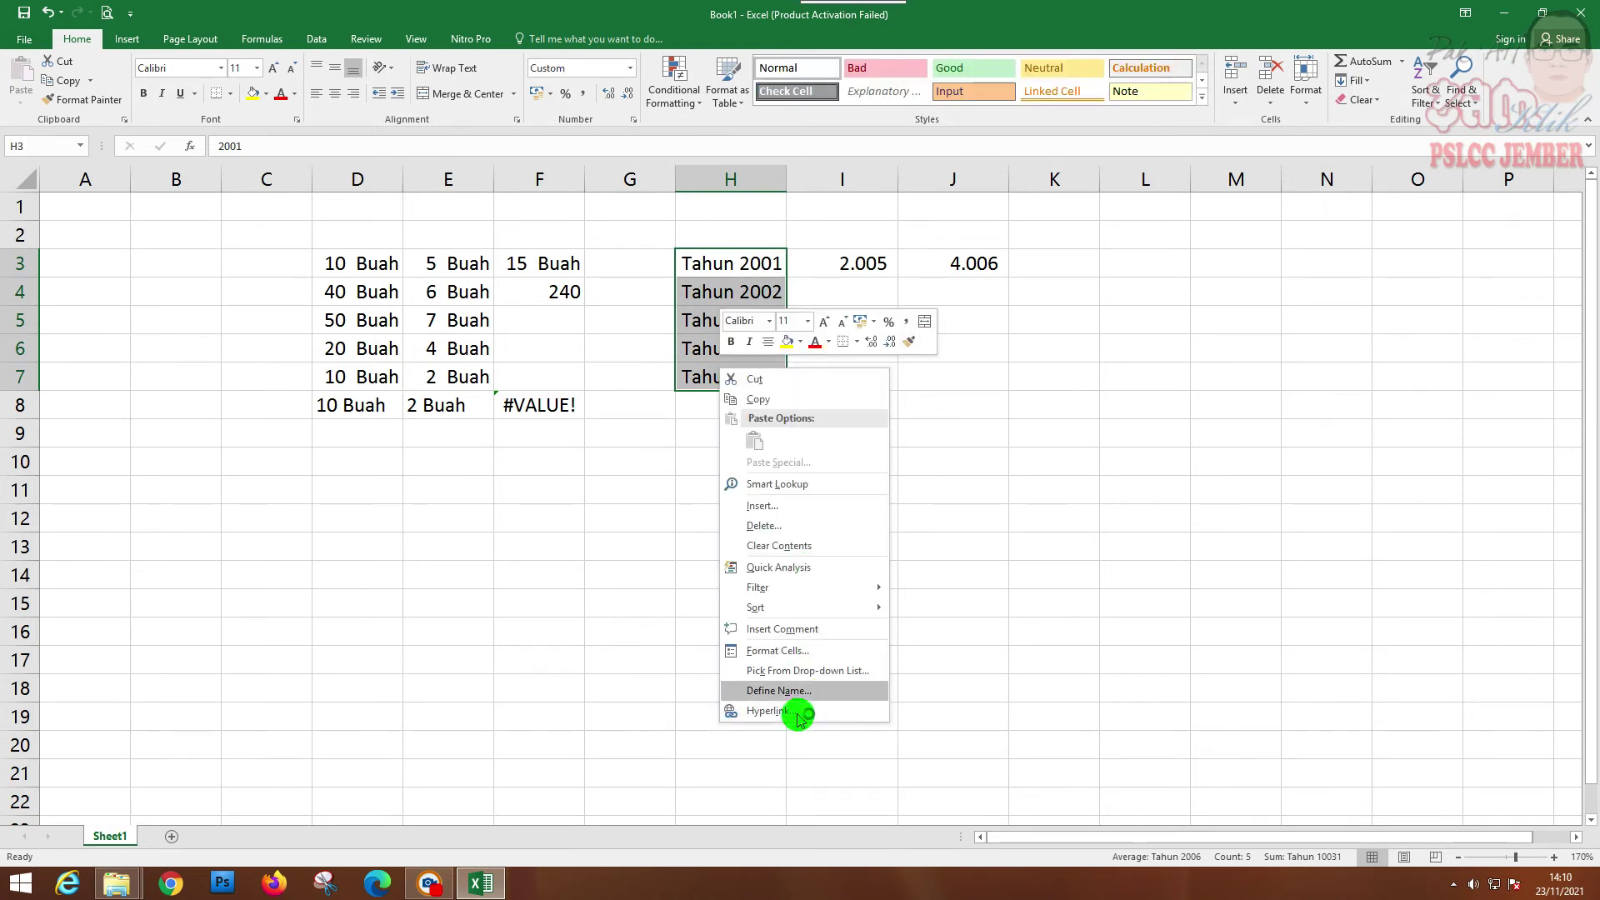
click(813, 650)
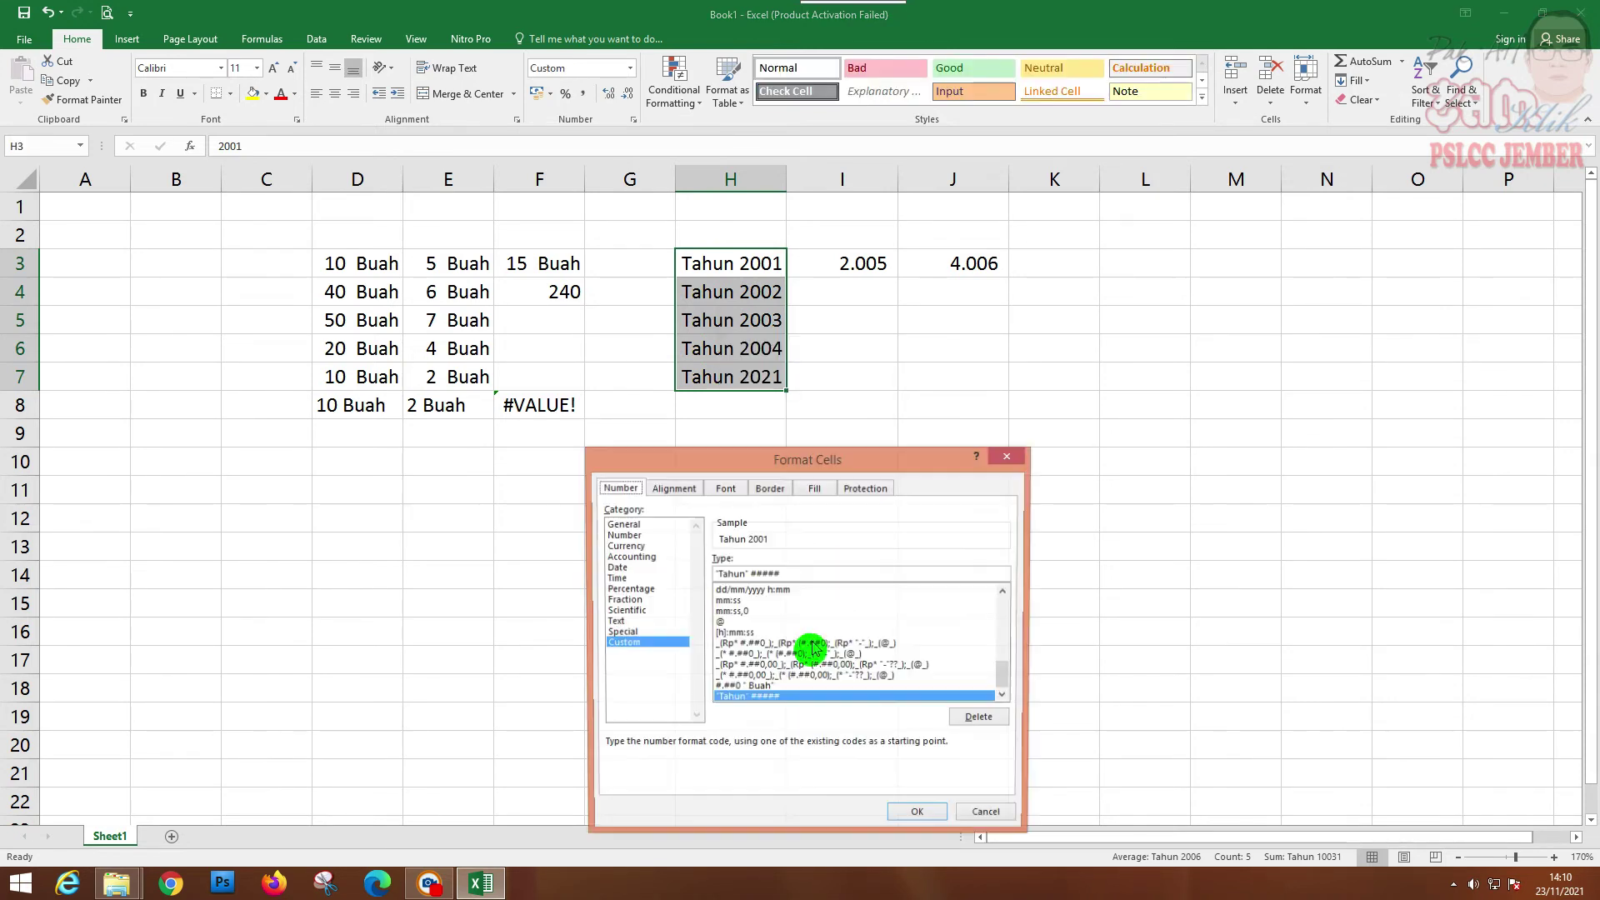
drag(788, 467, 1124, 209)
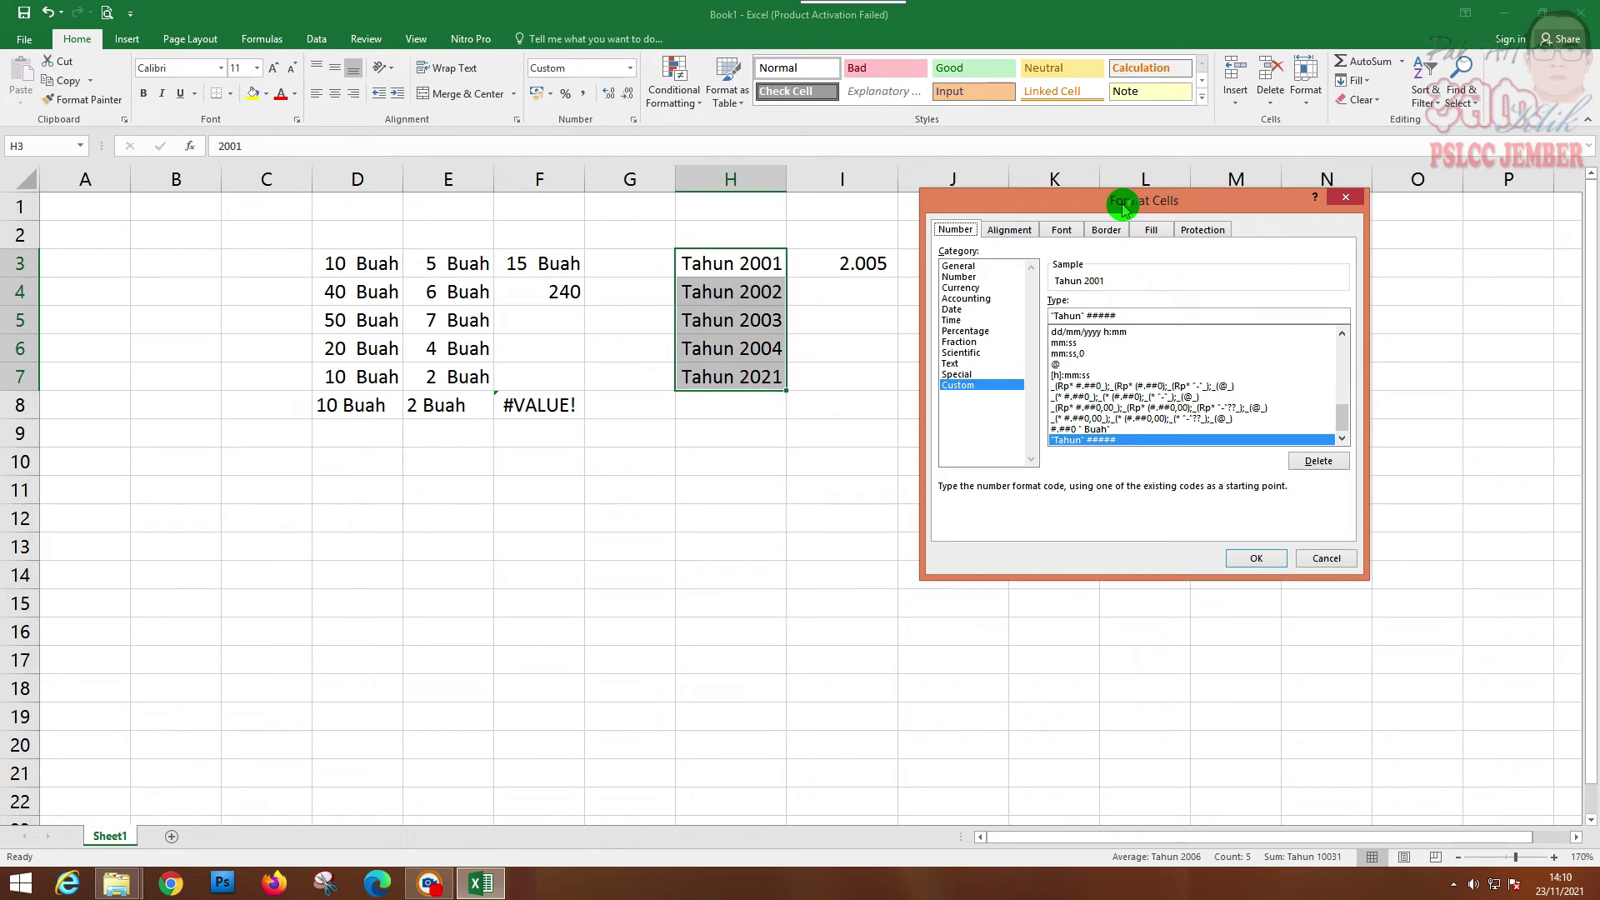
click(1327, 558)
Enter the date 1/01/2001 in H9, below the list of years.
click(711, 430)
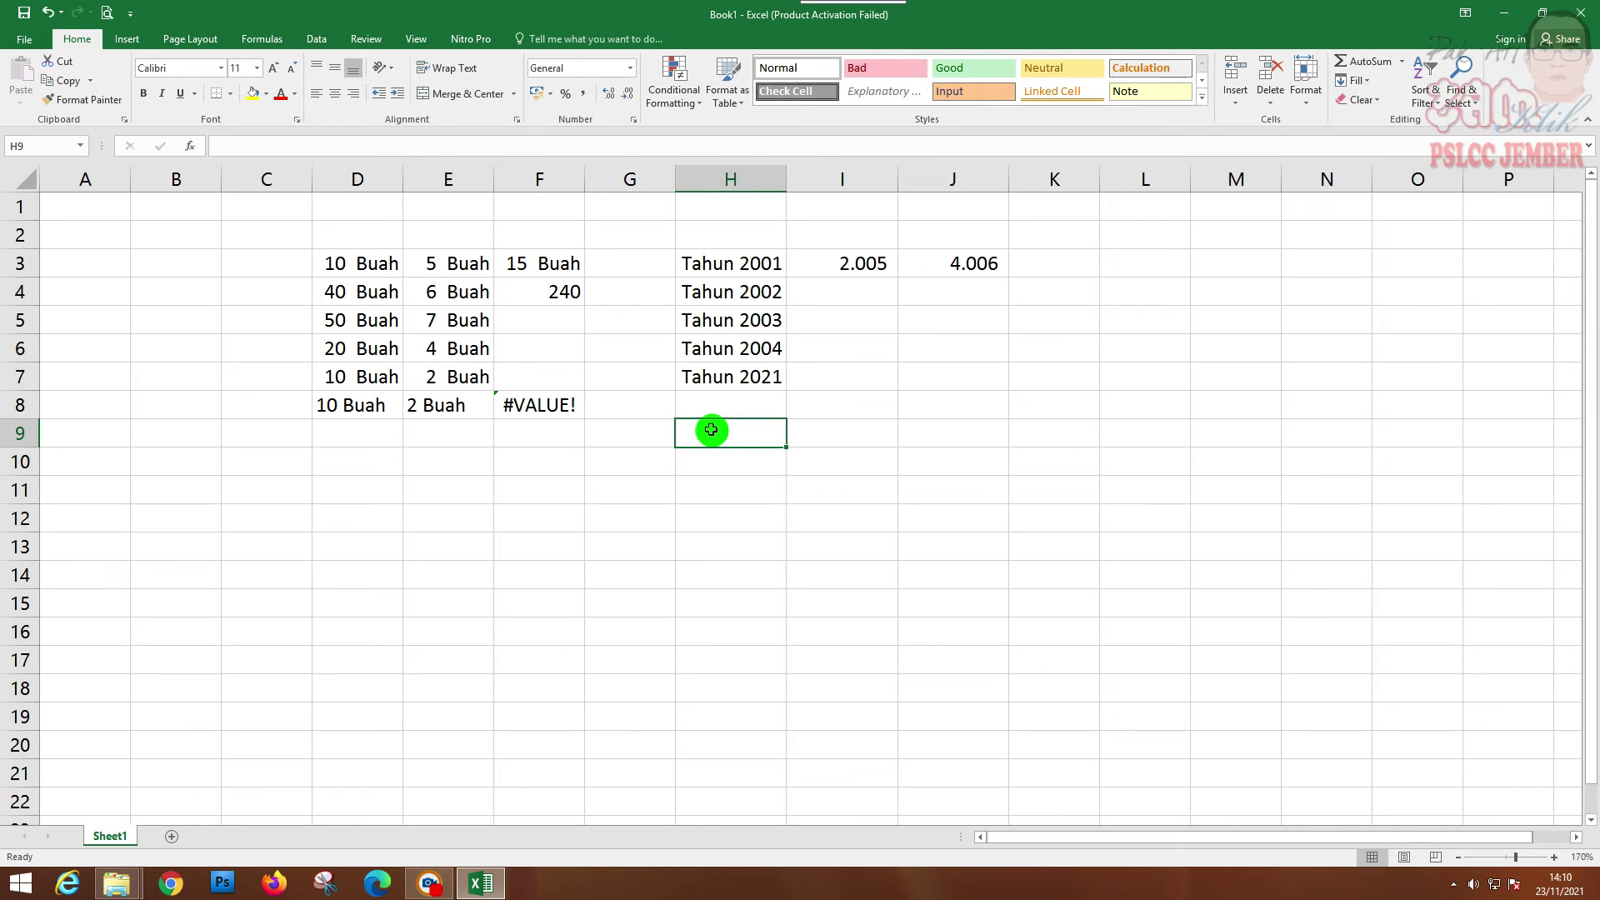
text(1)
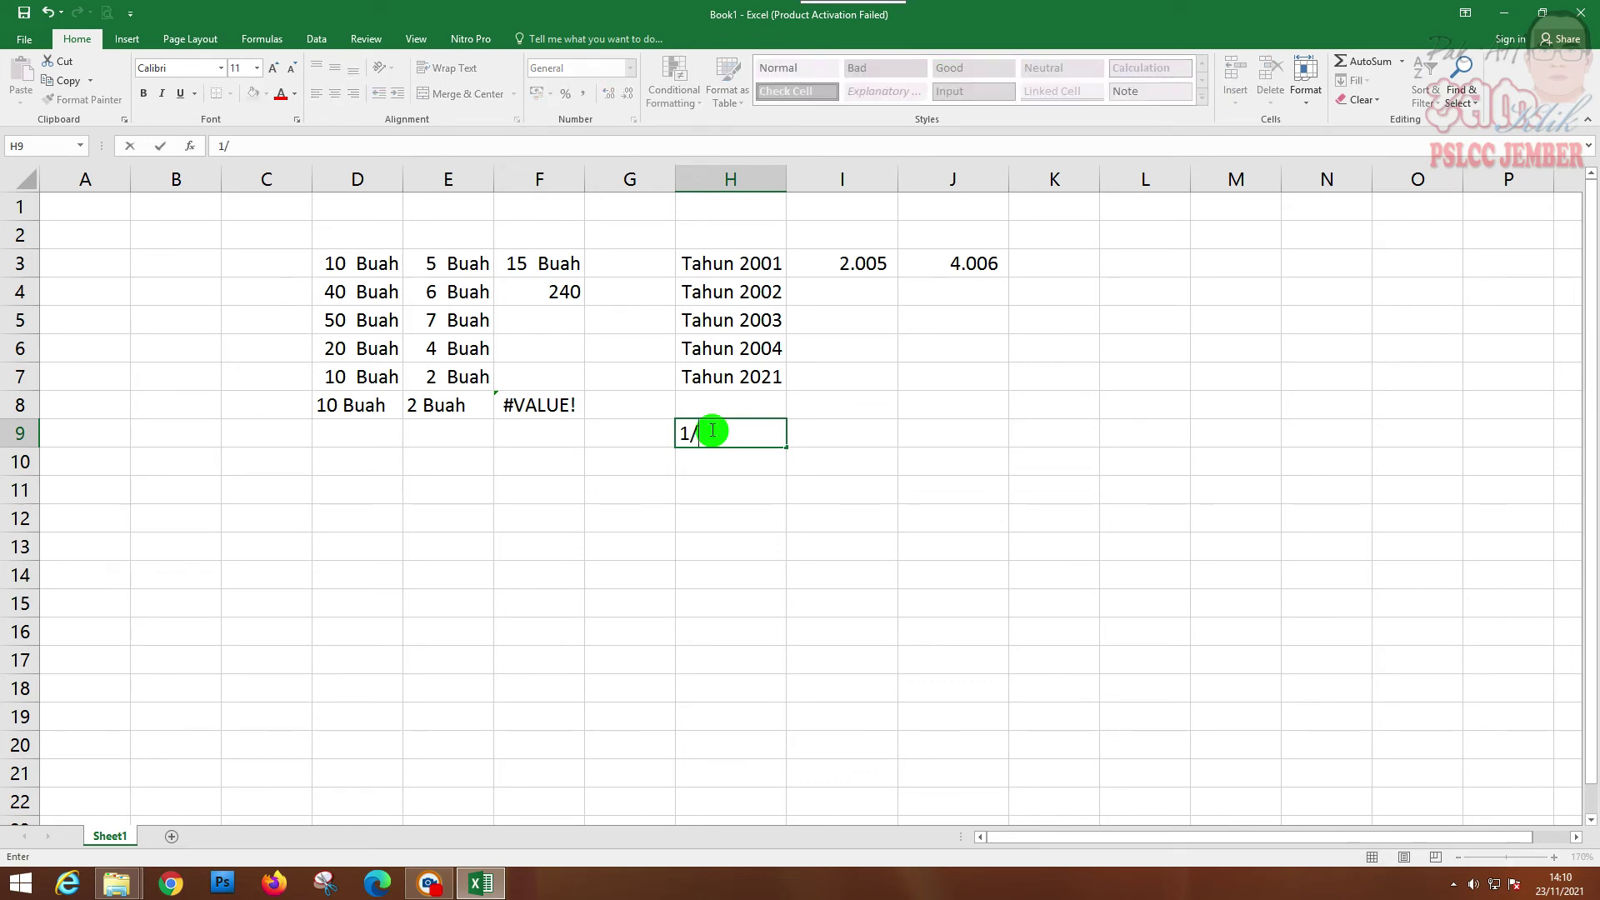
text(/01/2001)
key(Return)
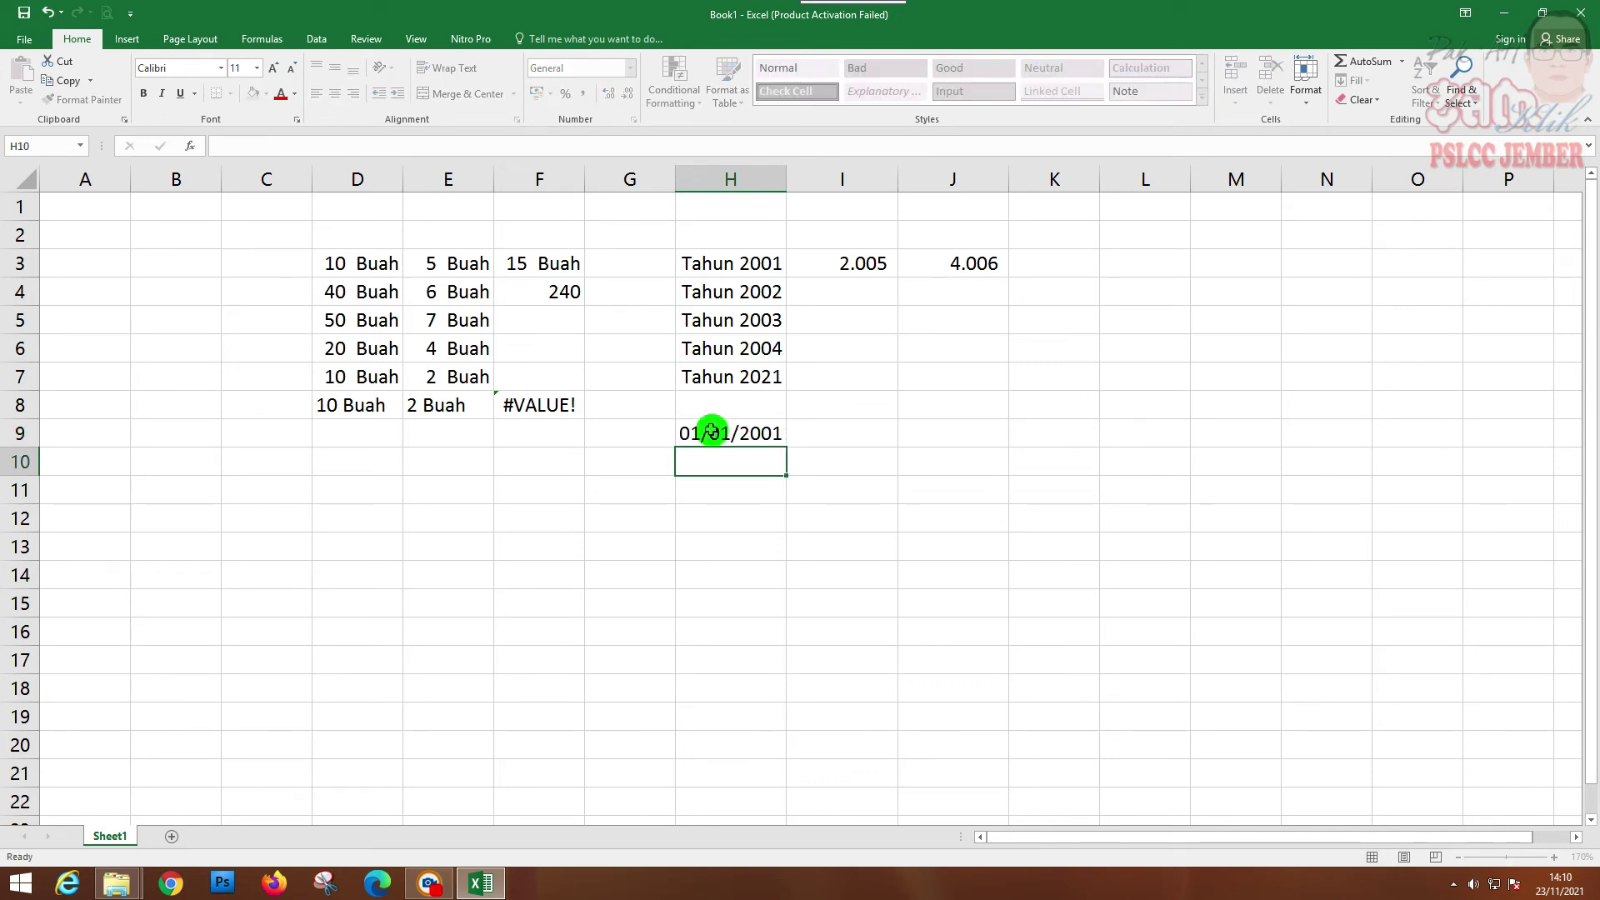
Apply the custom date format dd-mmmm-yyyy to the date in H9.
click(711, 430)
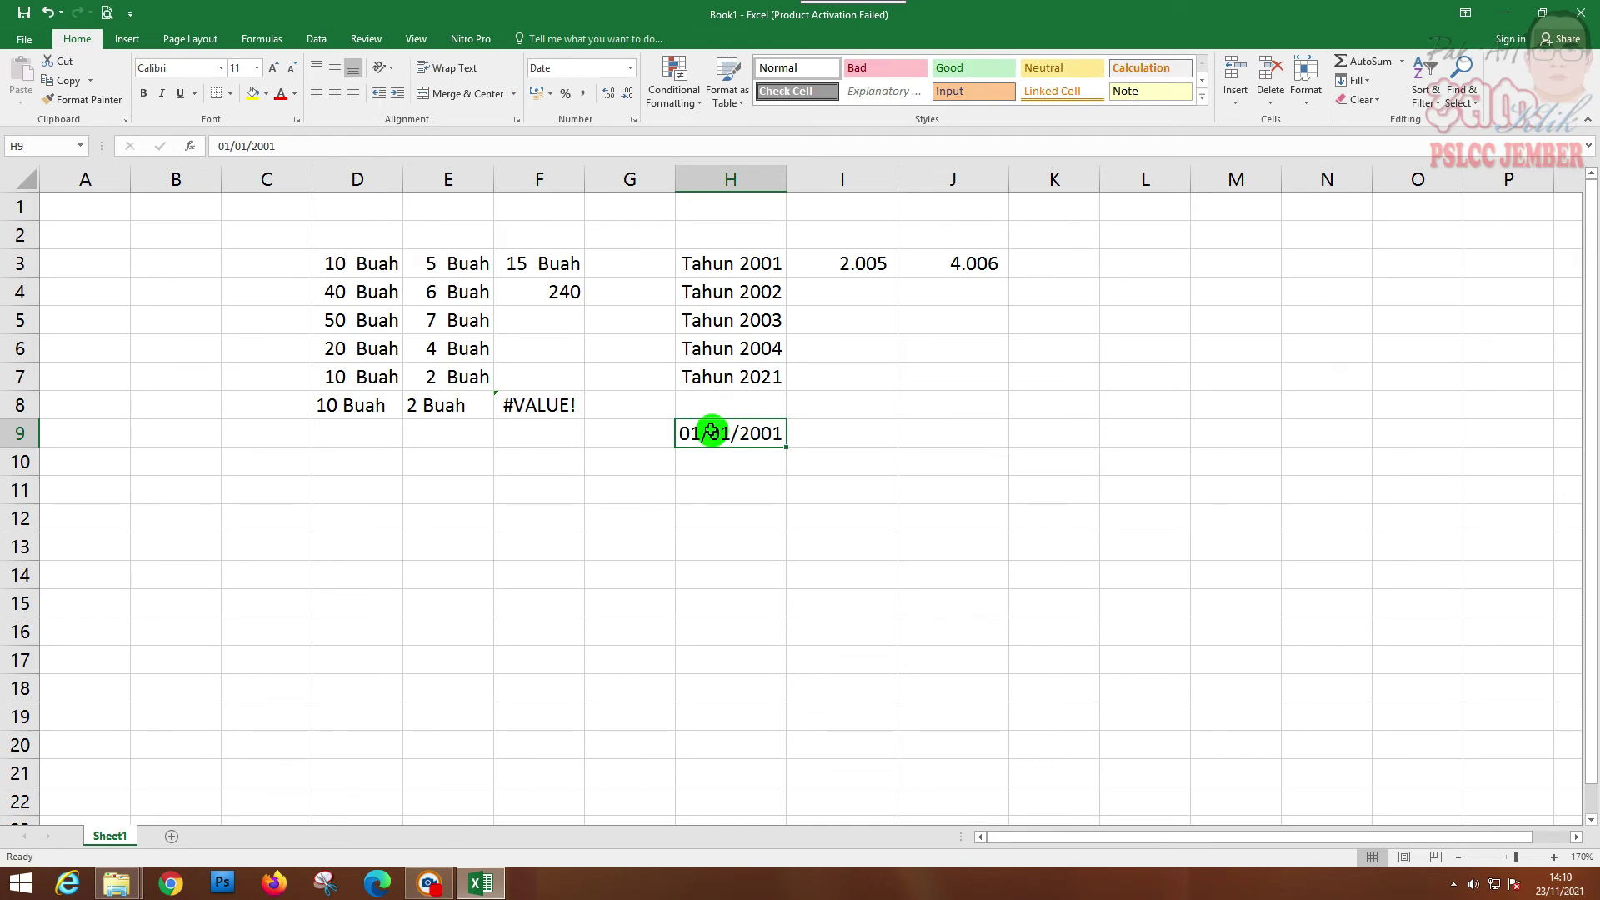
right_click(751, 440)
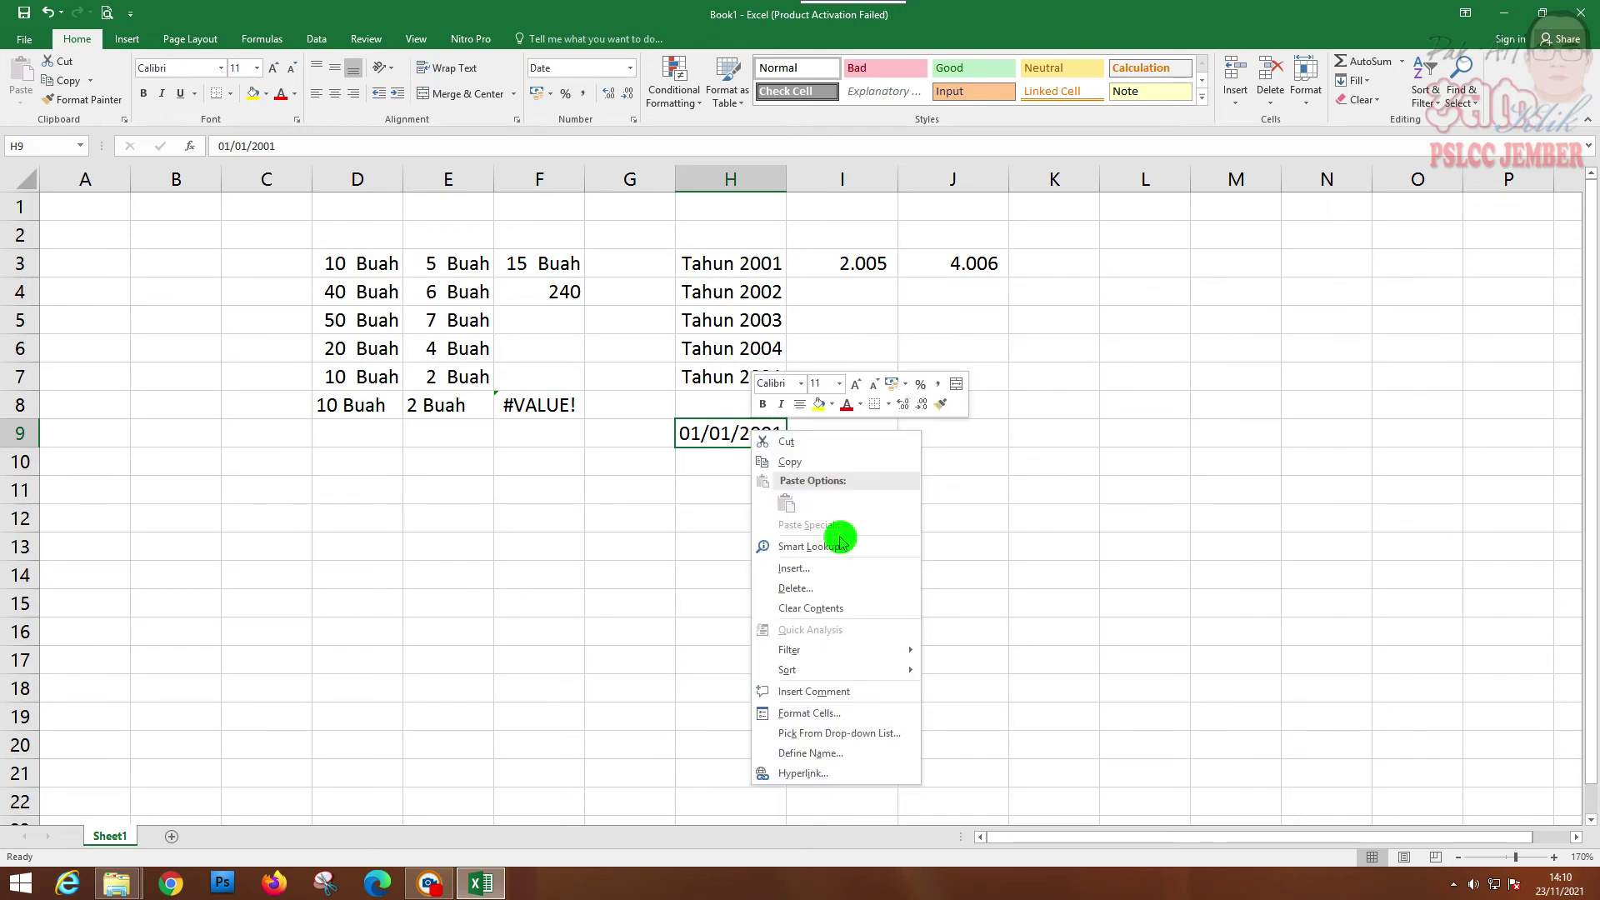
click(808, 714)
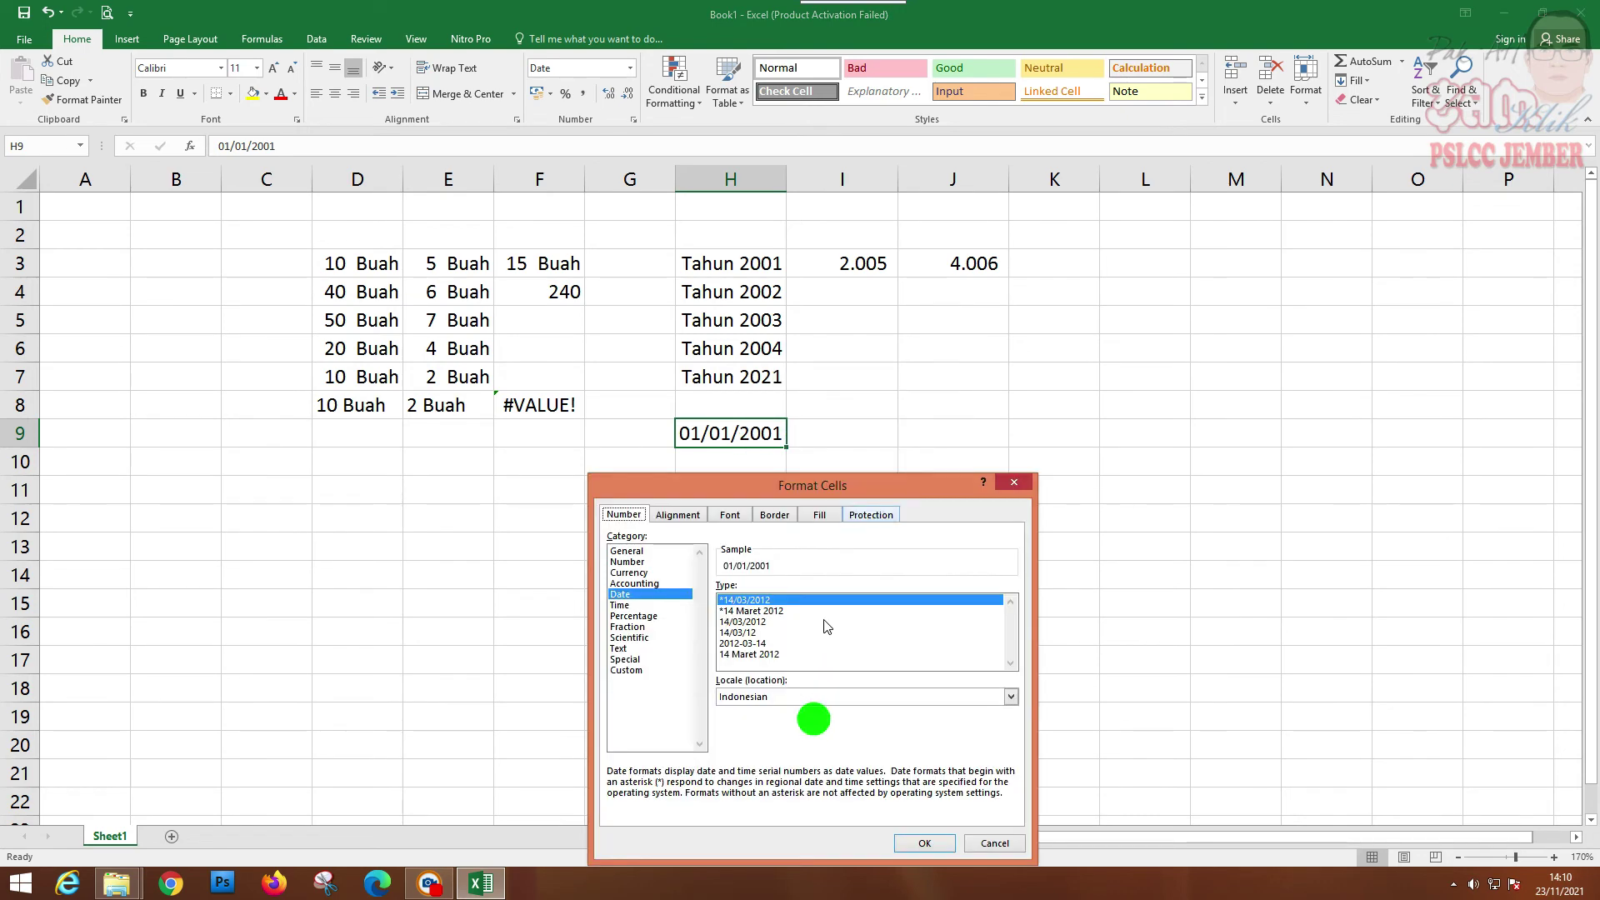
drag(849, 485, 1272, 307)
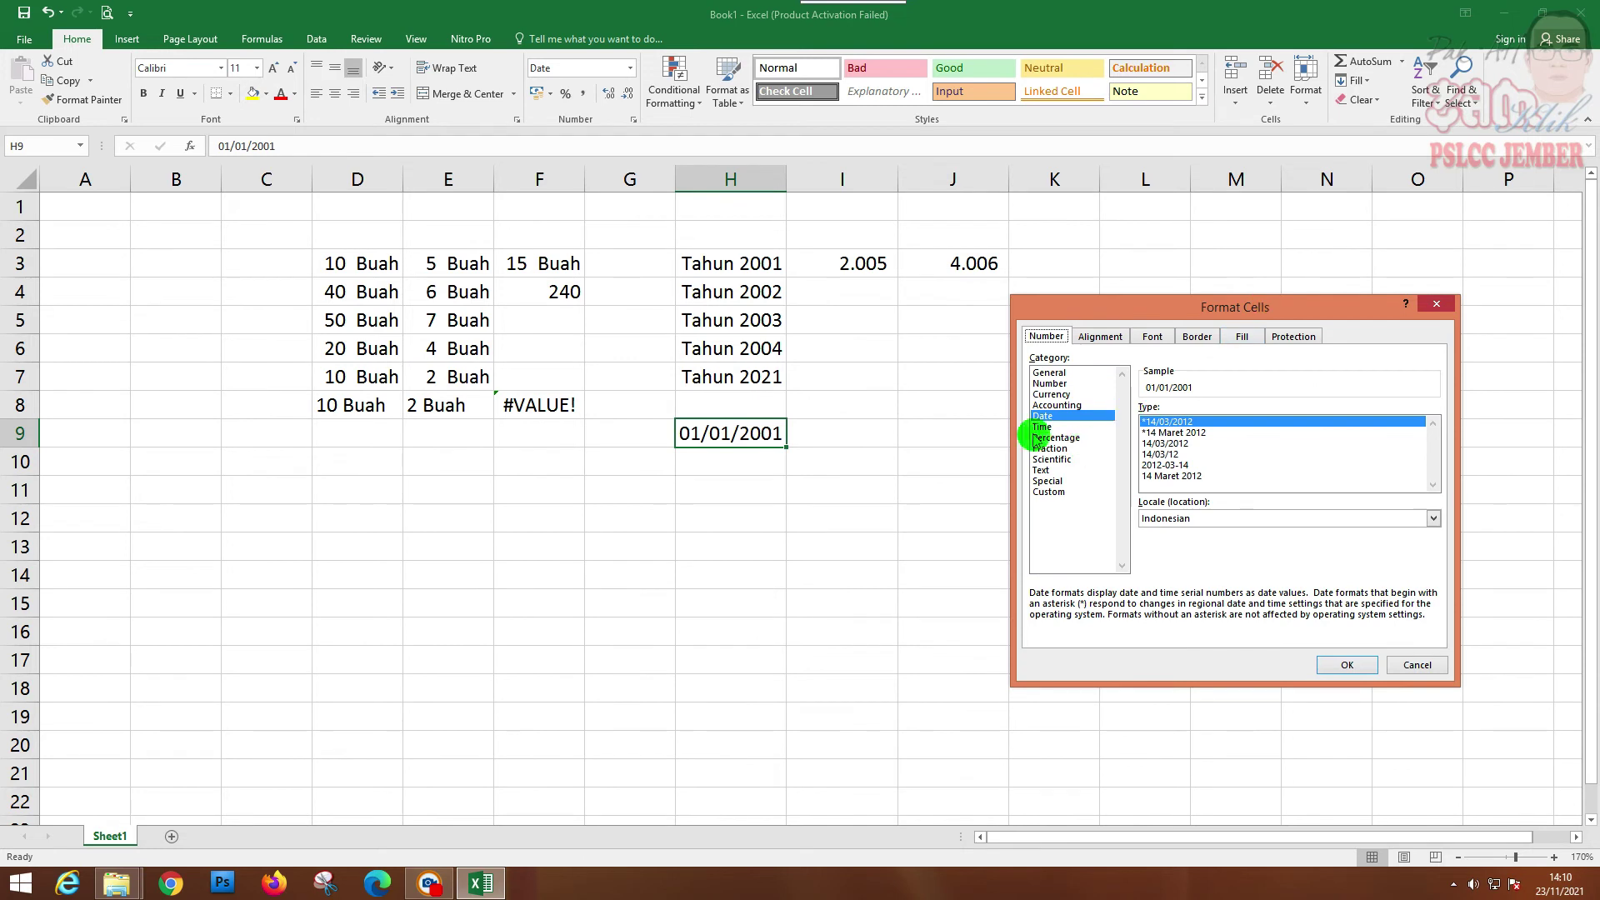
click(1066, 491)
click(1167, 514)
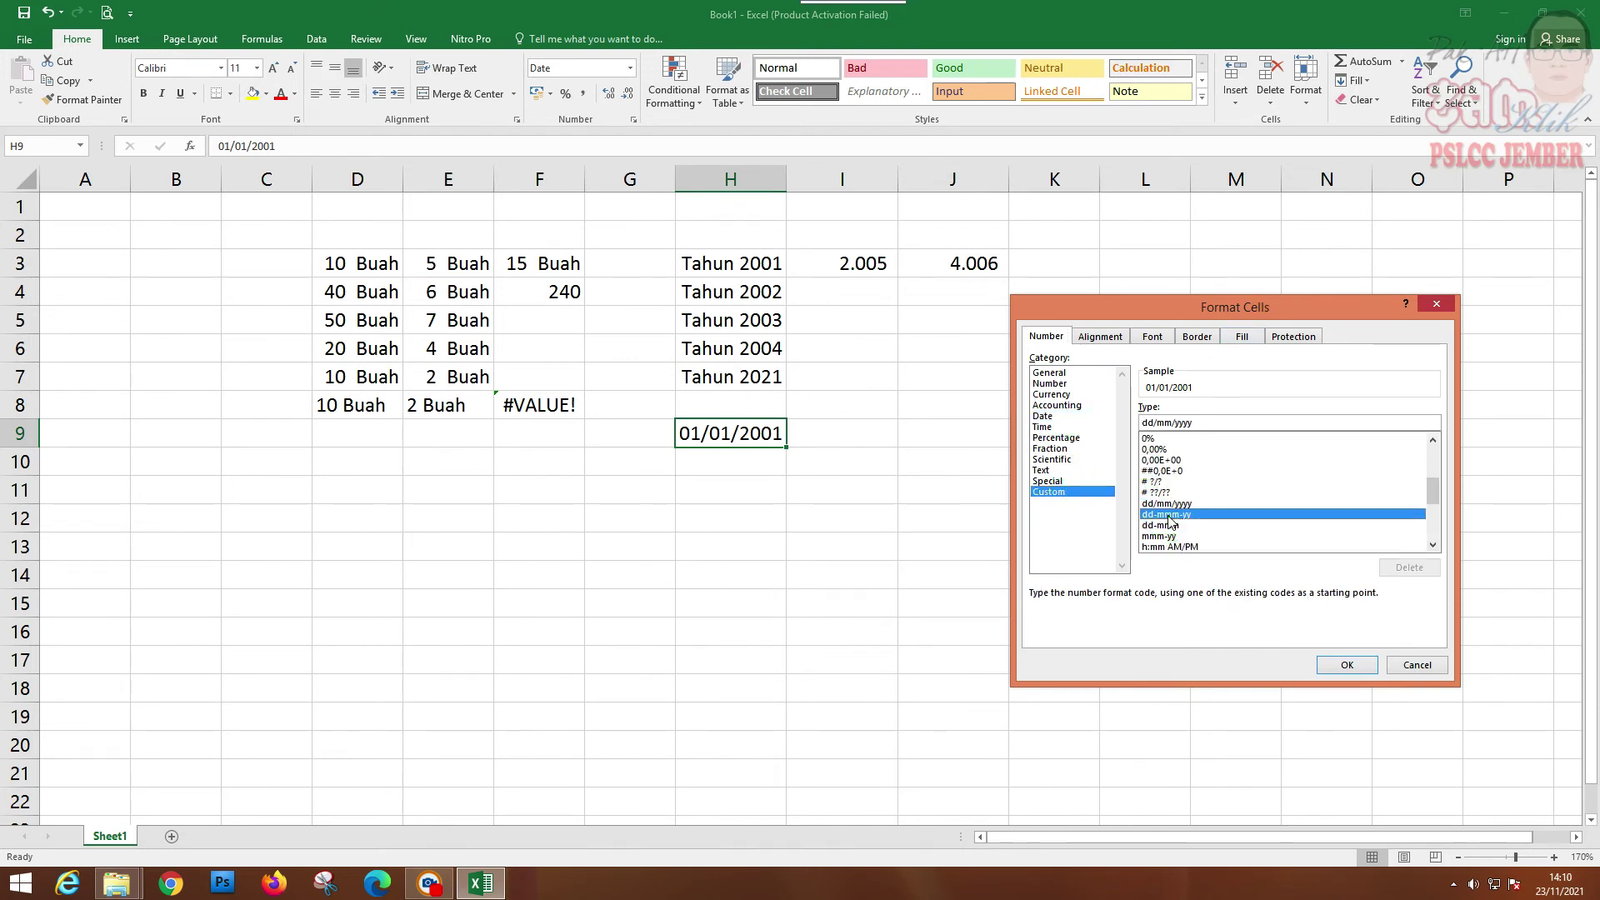
click(1175, 525)
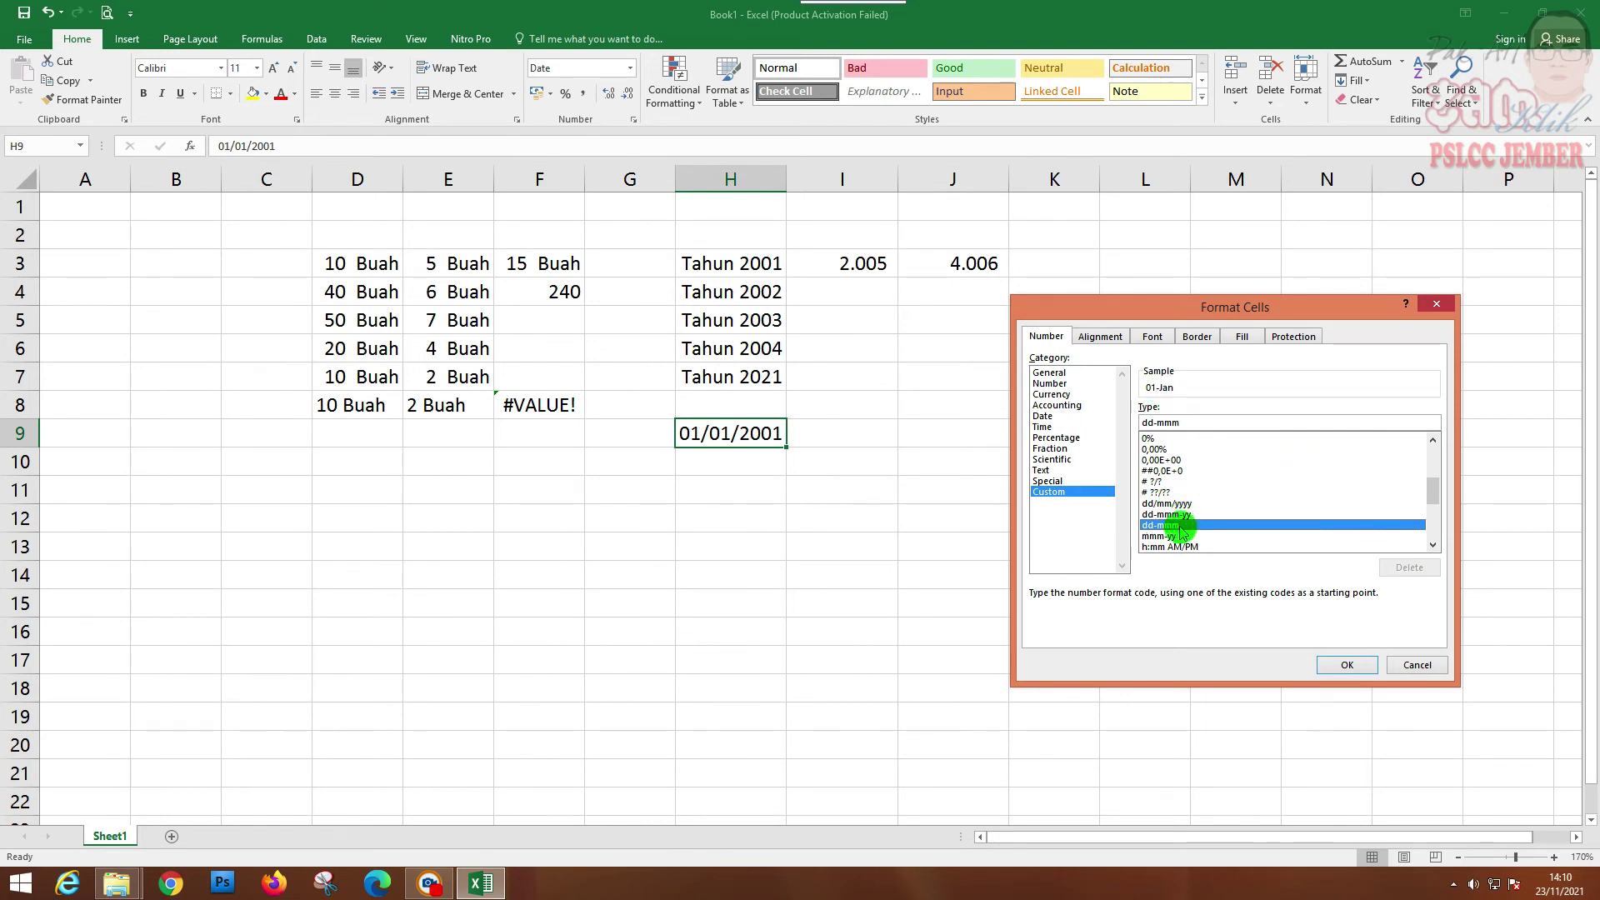
click(1181, 423)
click(1208, 424)
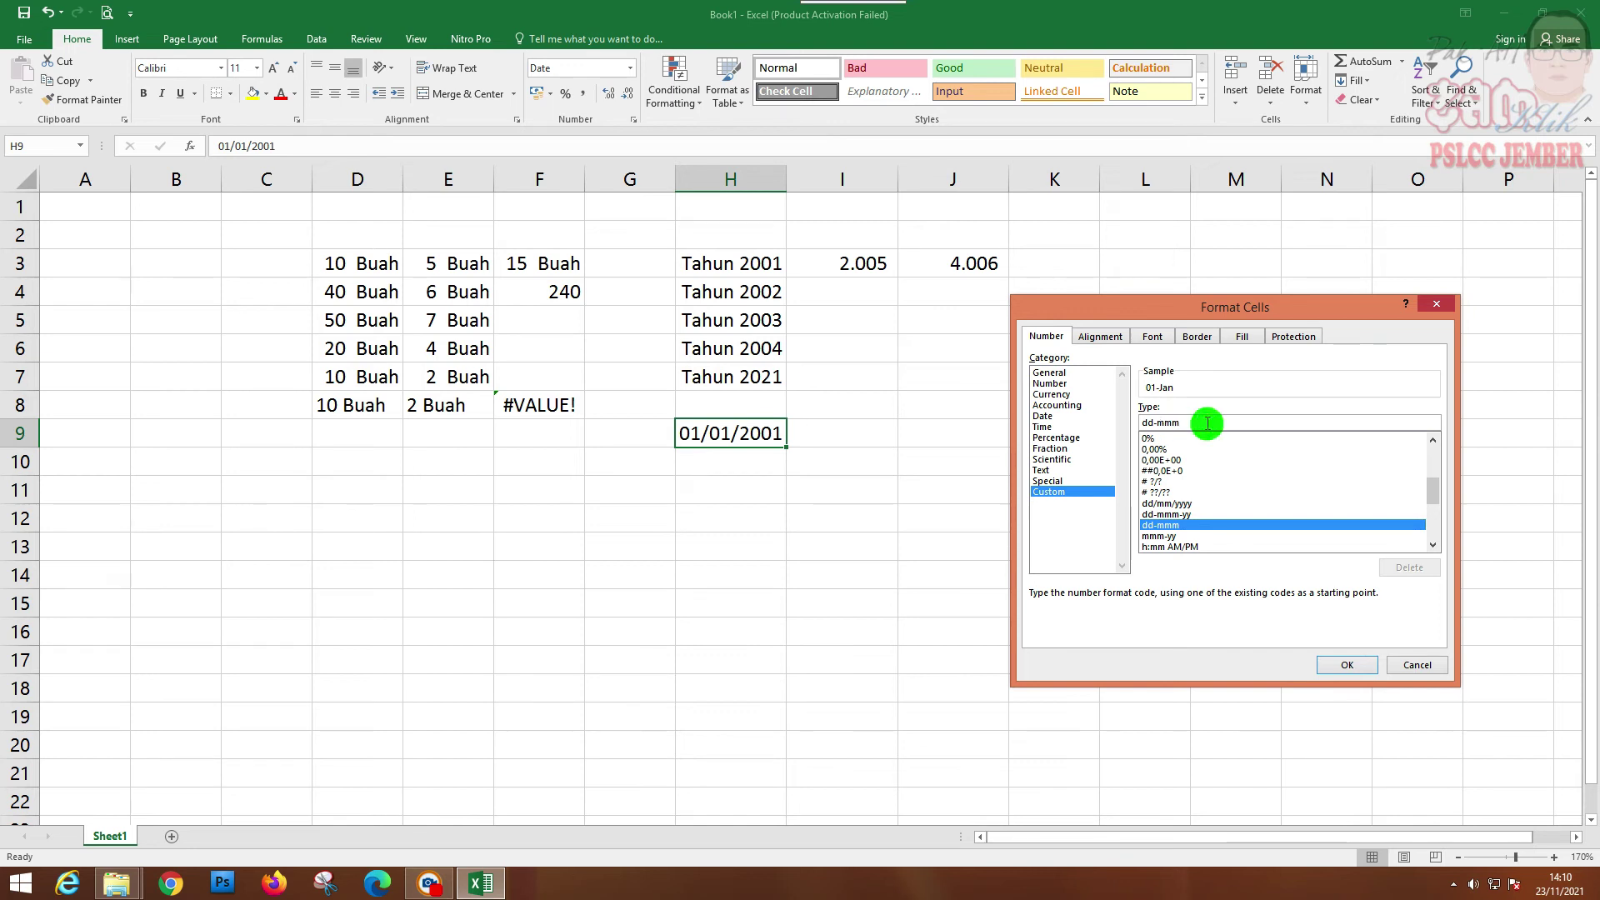
text(m-yyyy)
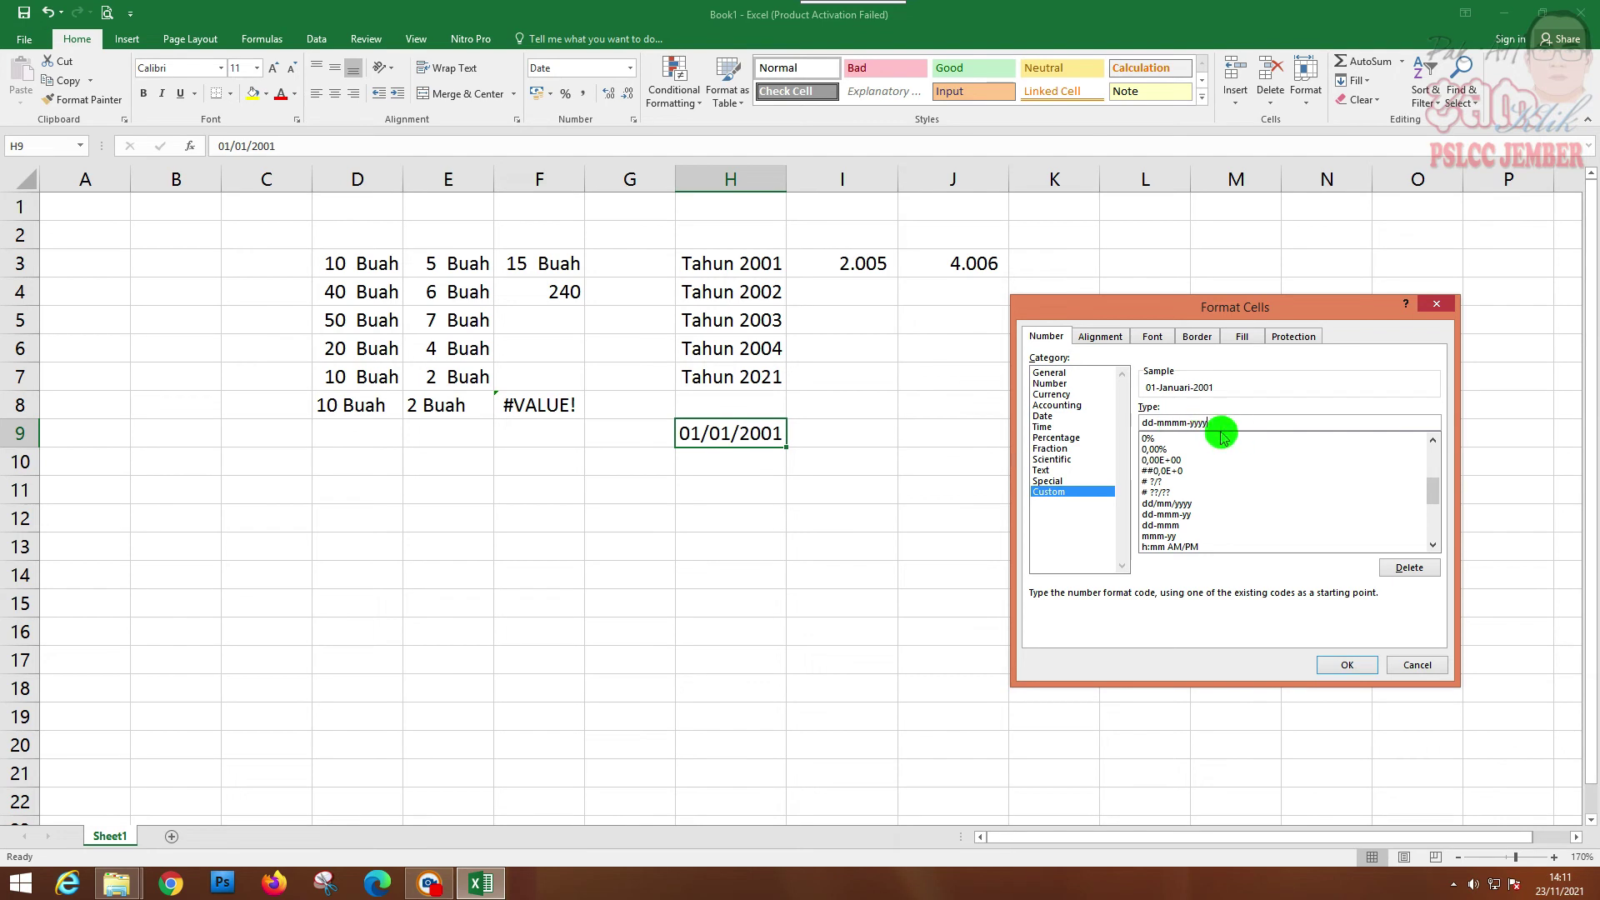
click(1364, 666)
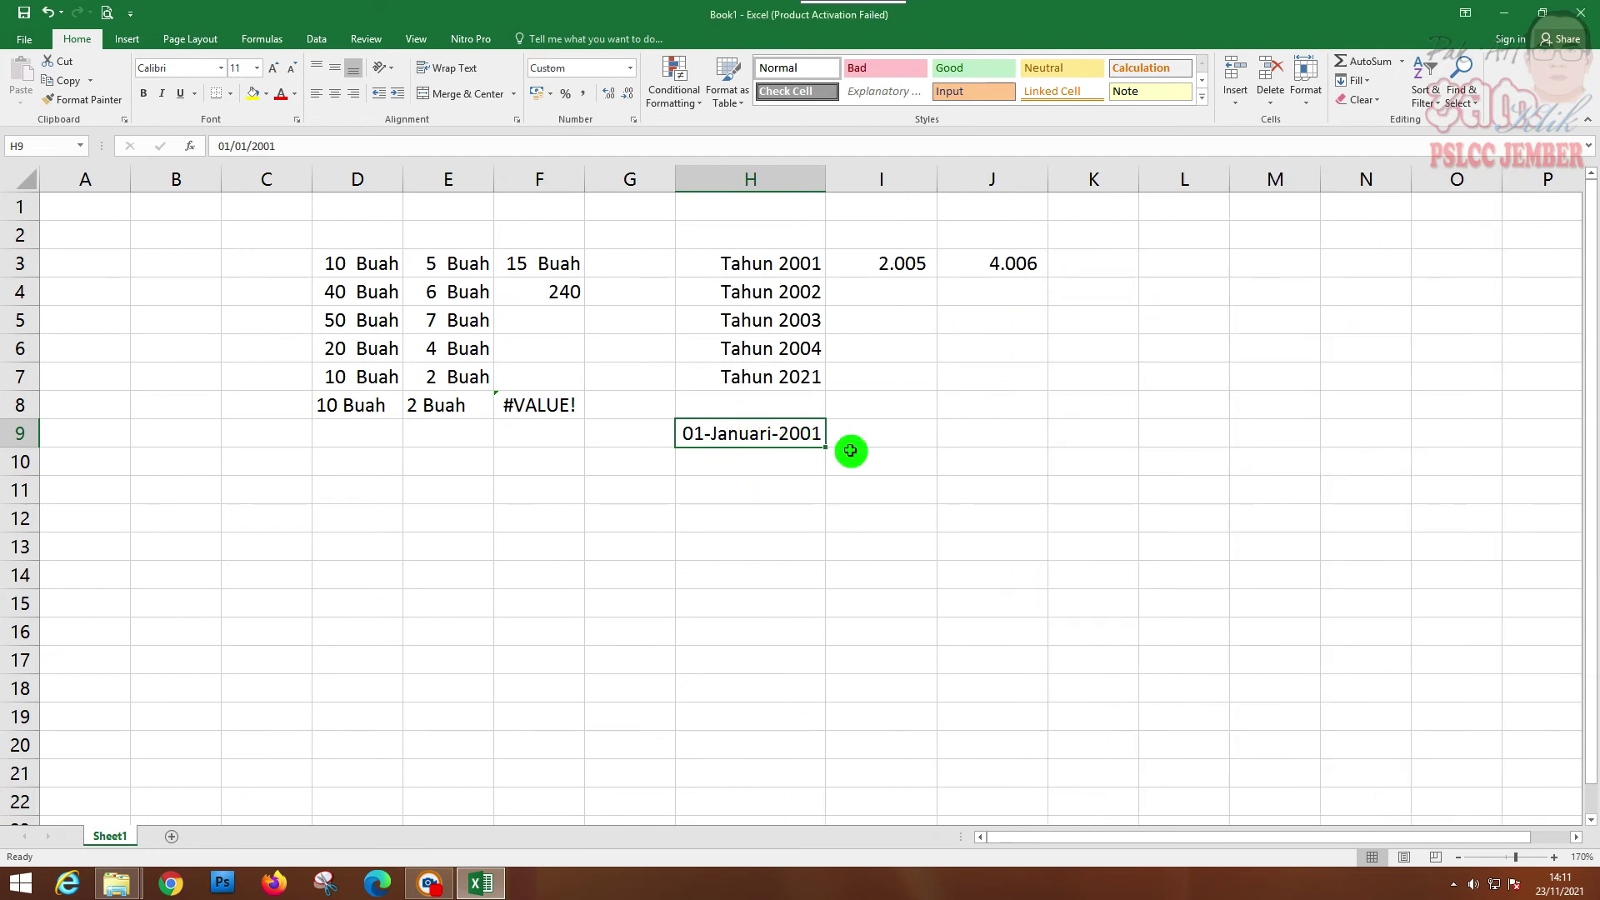
Change the custom format of H9 to dd mmmm yyyy, with spaces in place of the hyphens.
right_click(762, 431)
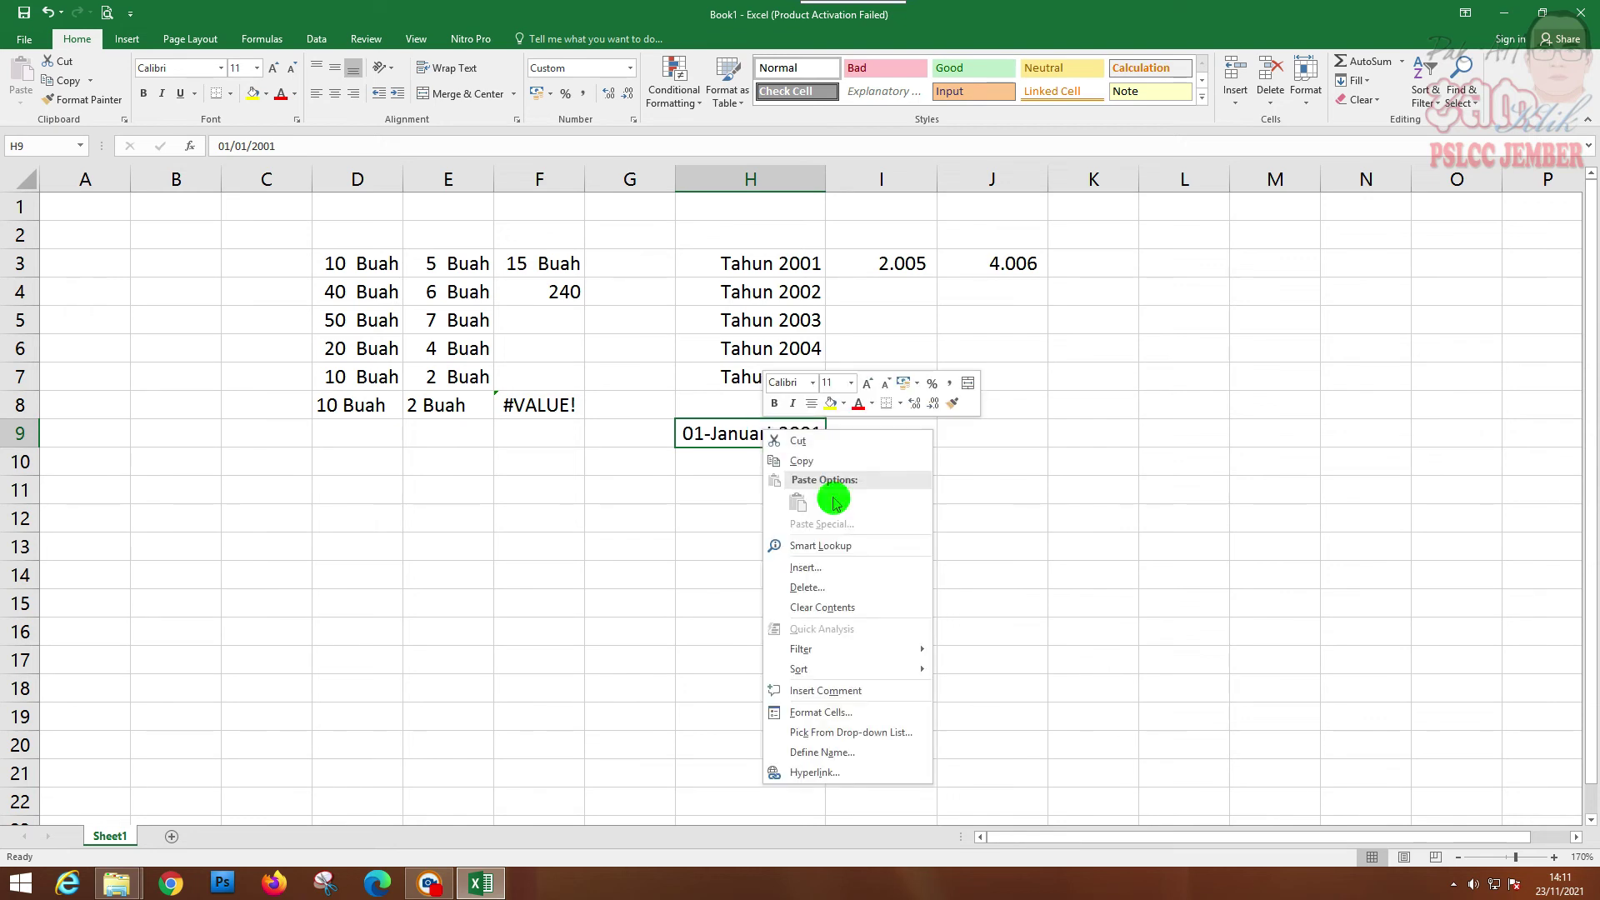
click(850, 714)
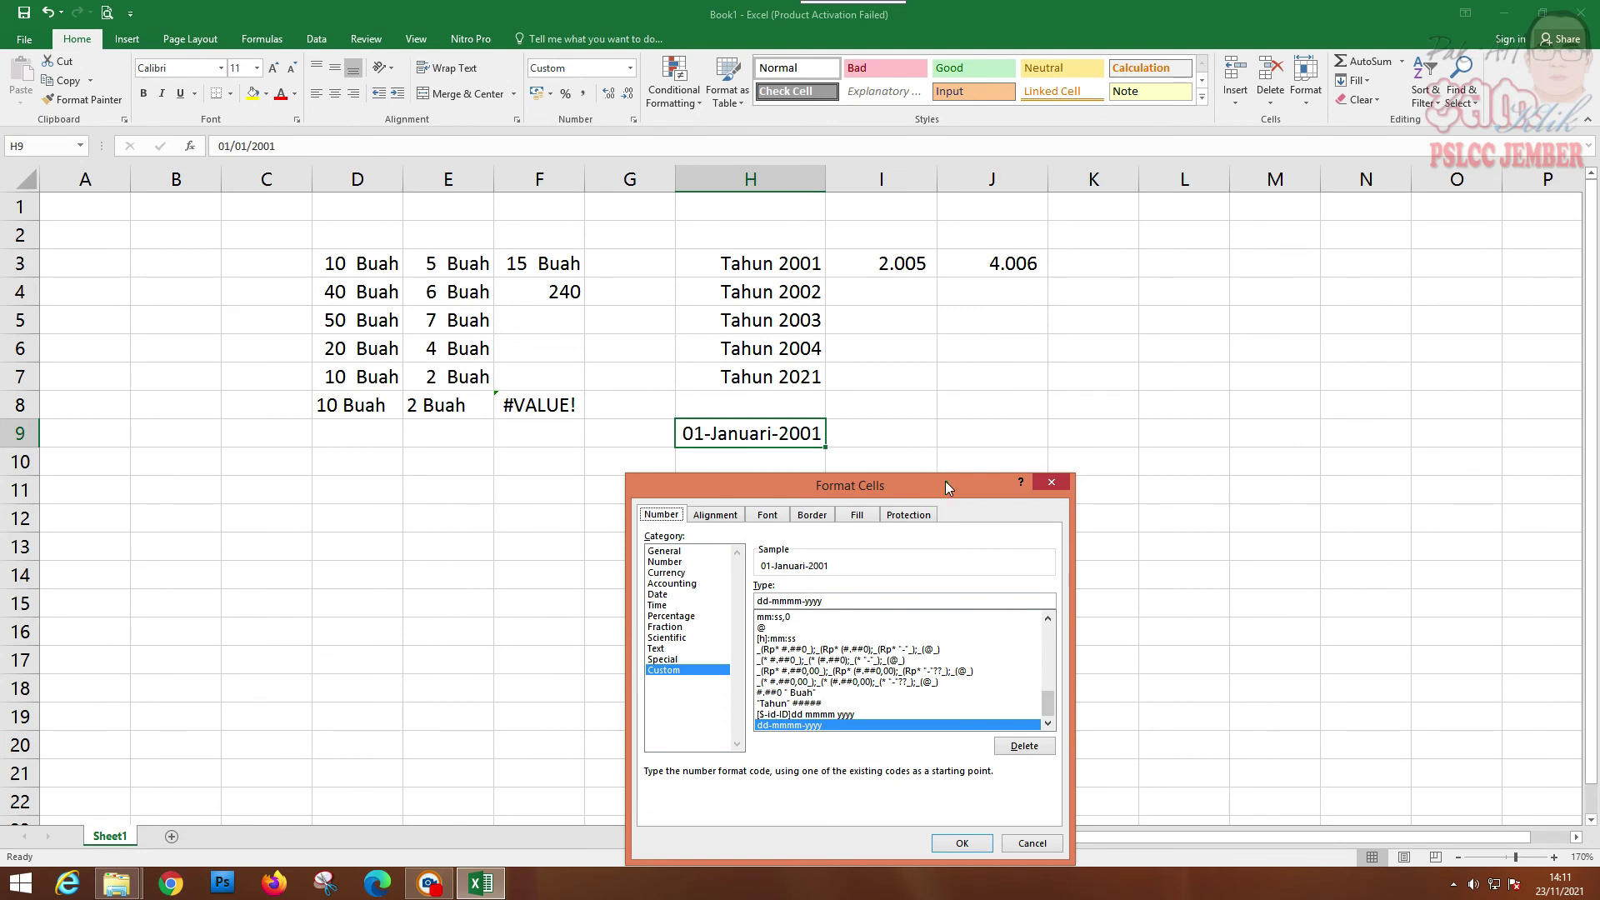
drag(946, 483, 1197, 280)
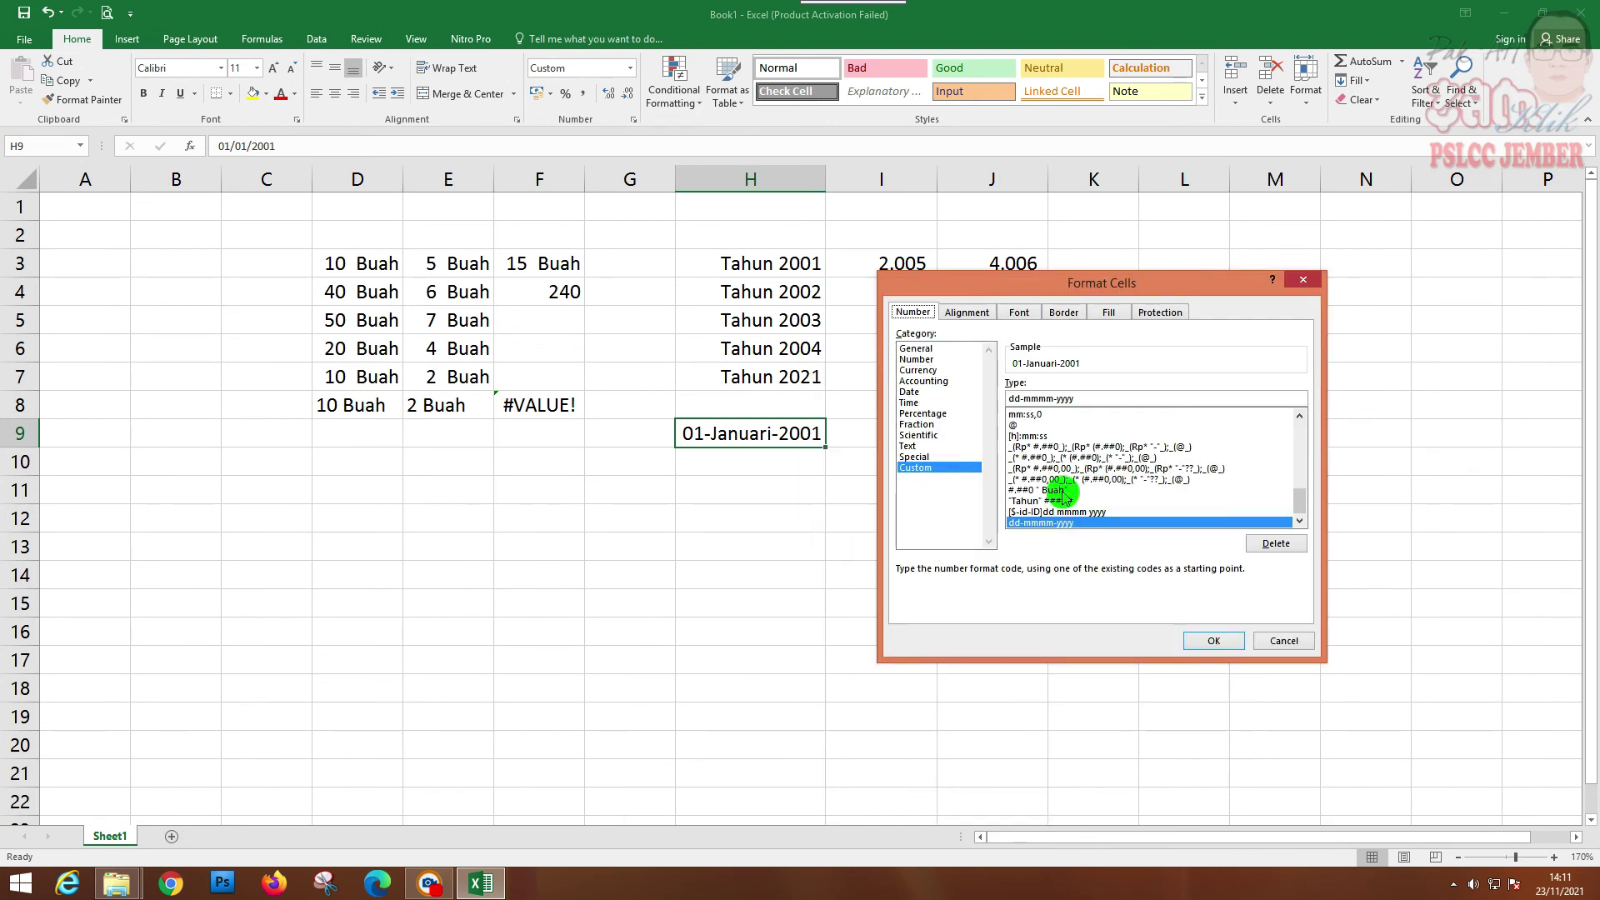
click(1025, 398)
key(BackSpace)
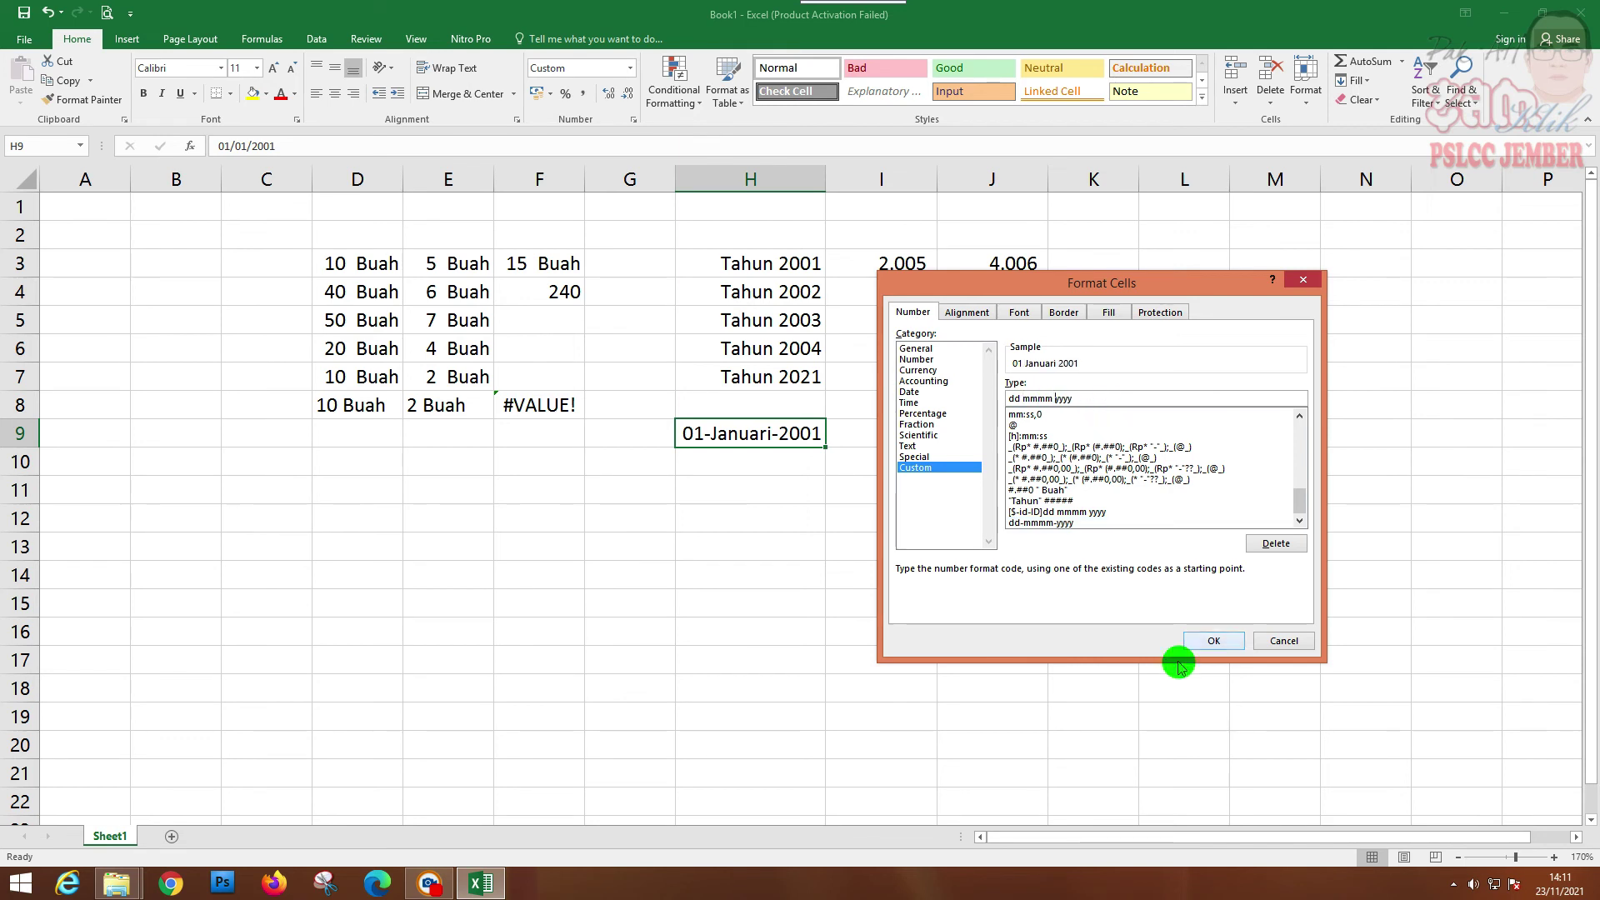
click(1214, 641)
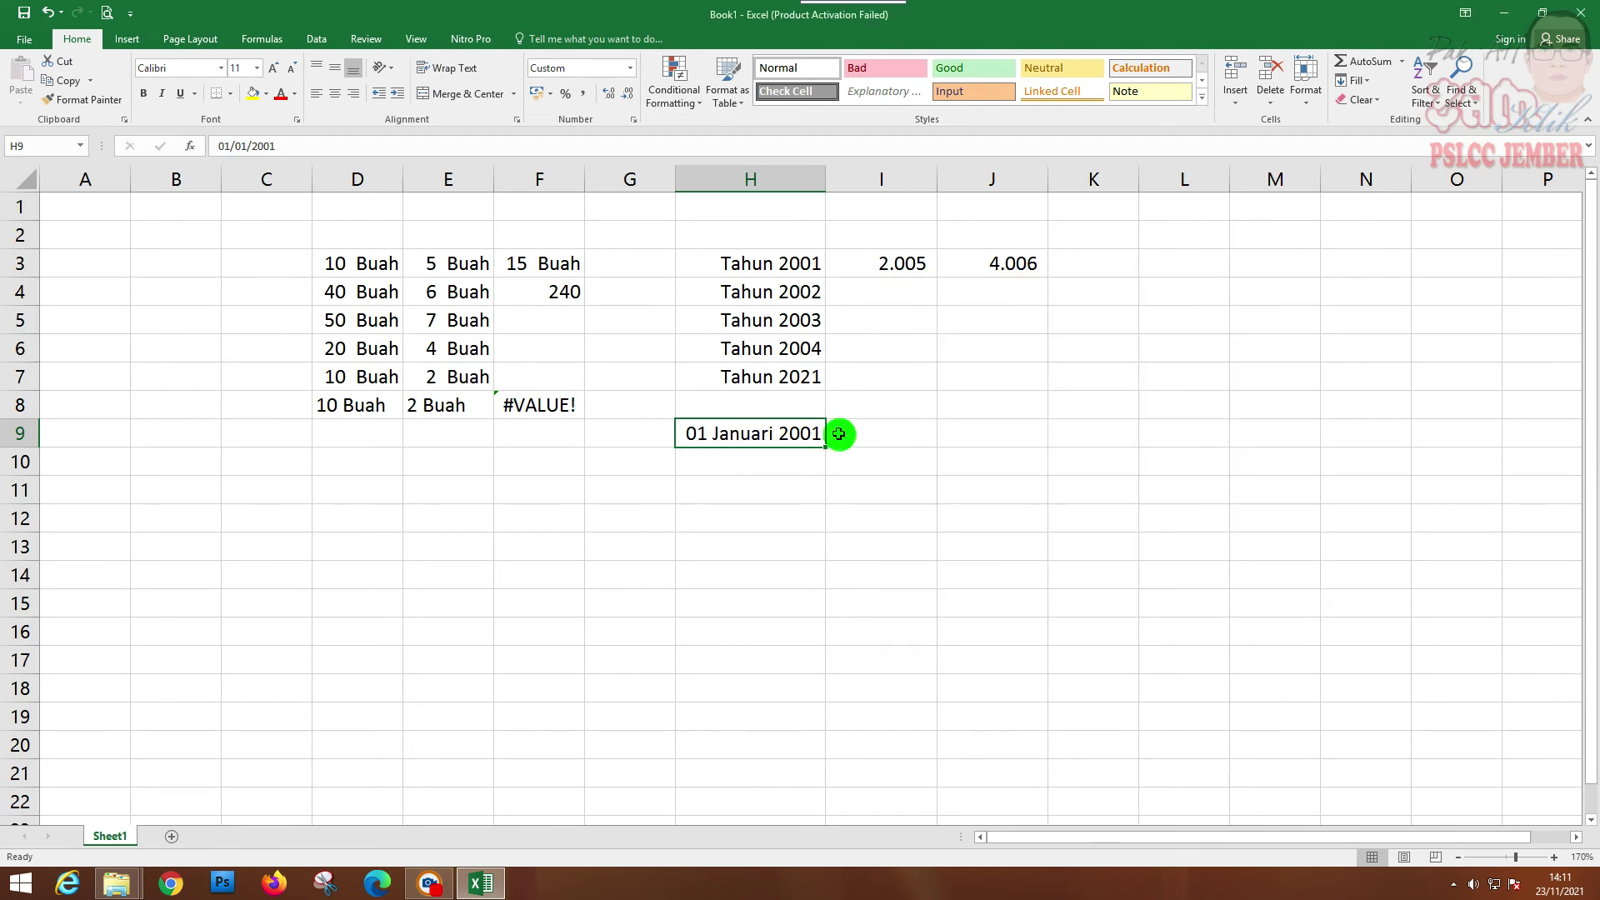
Widen the gaps in the date format of H9 by adding extra spaces between day, month and year.
right_click(762, 434)
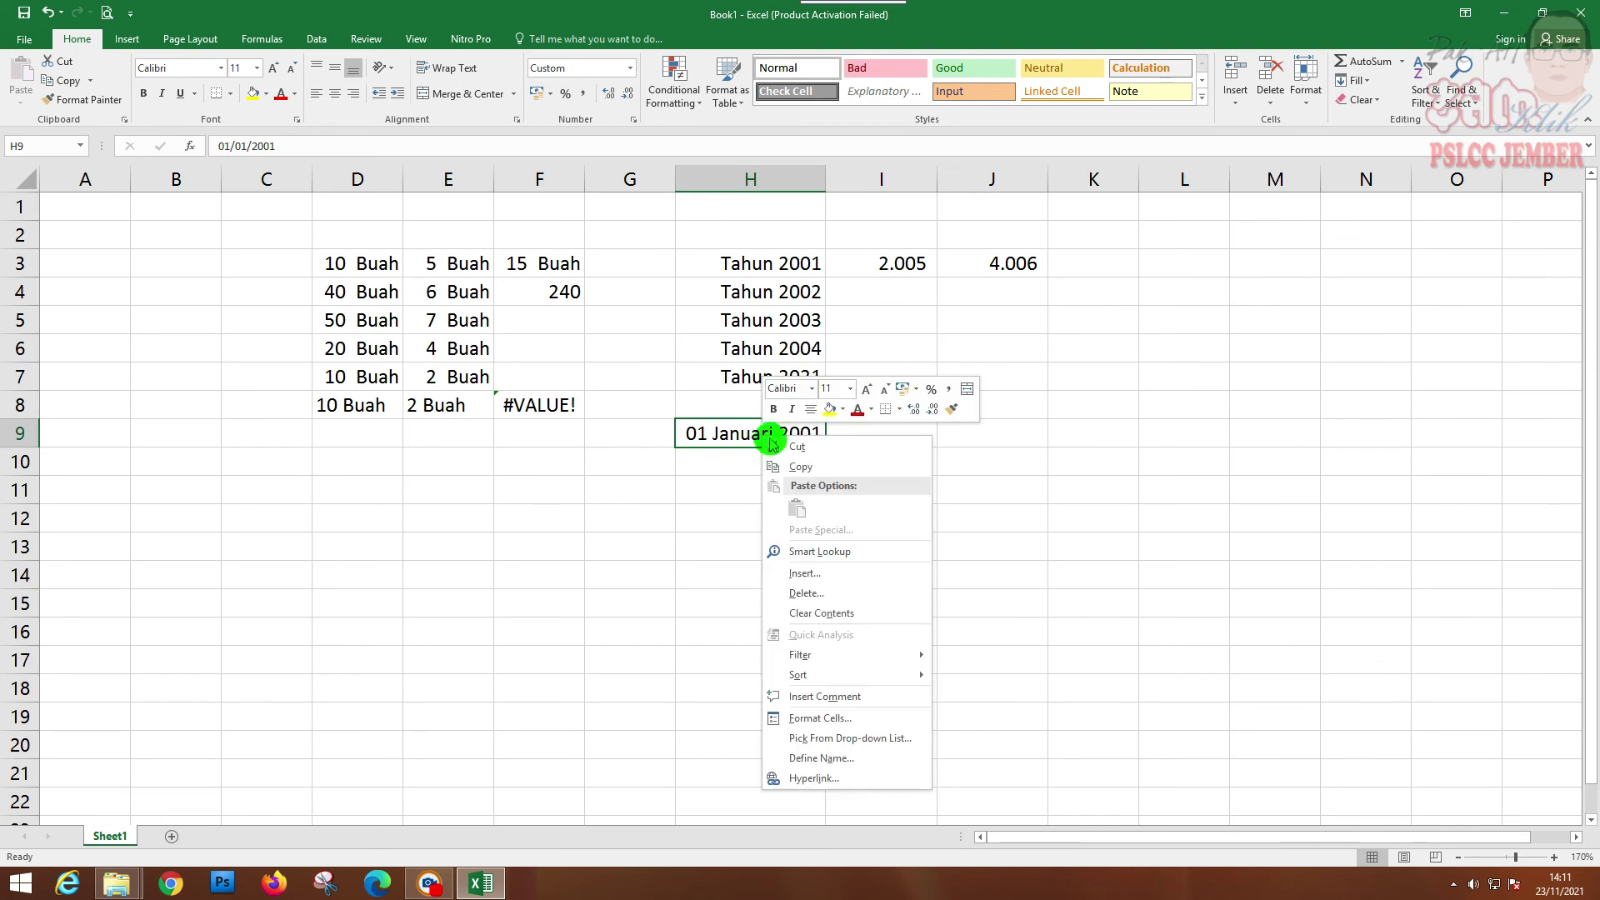
click(816, 719)
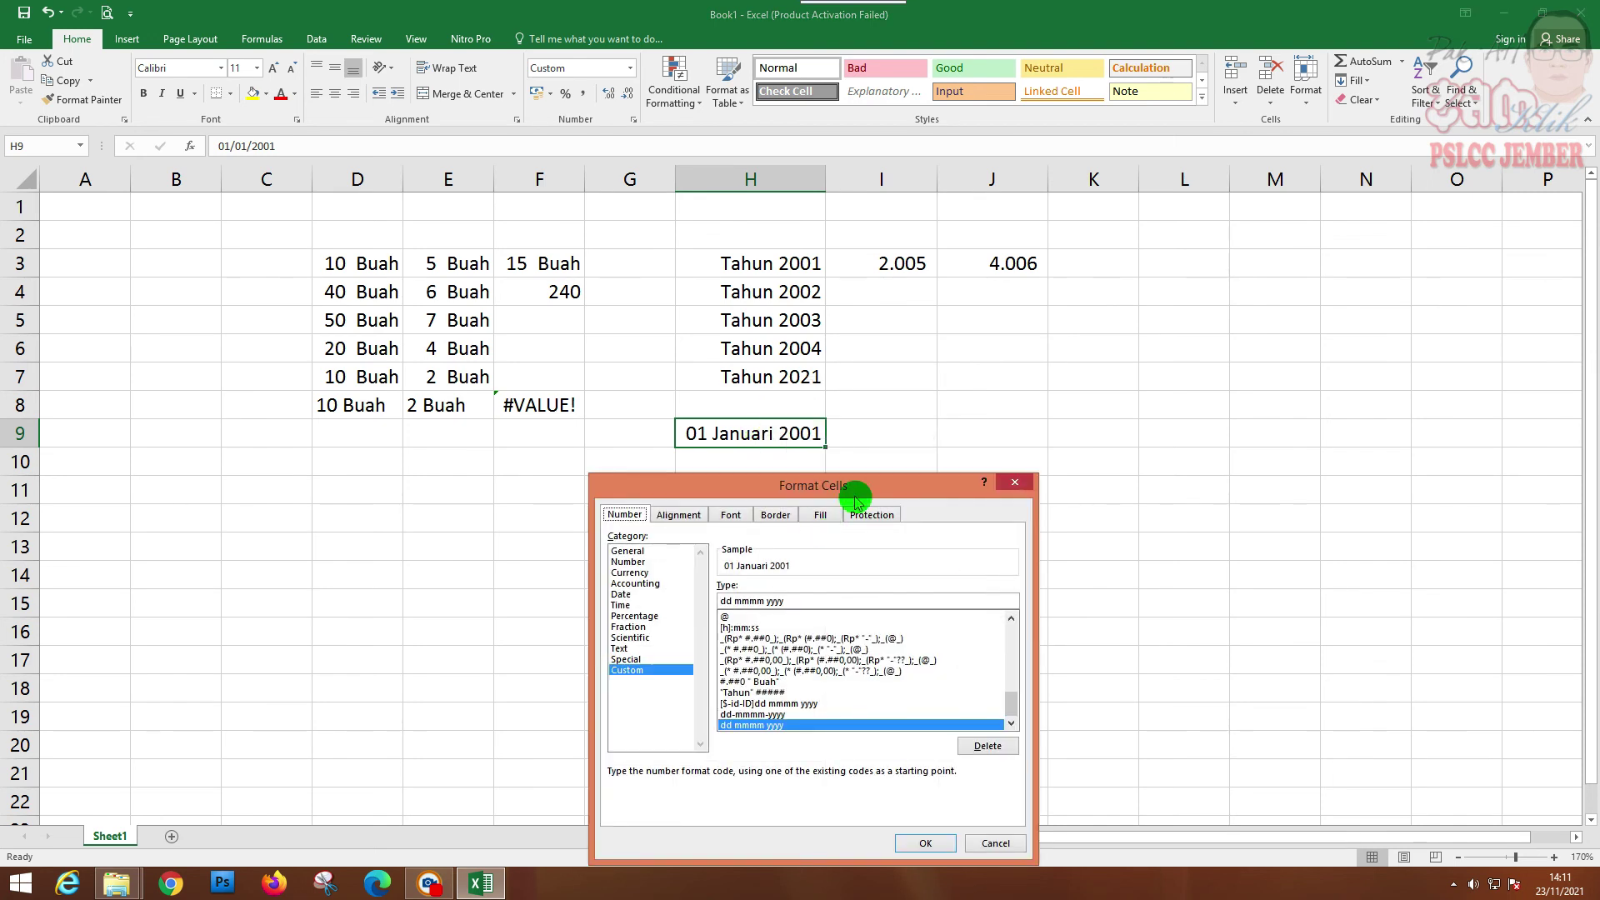
drag(855, 492, 1251, 349)
click(1129, 457)
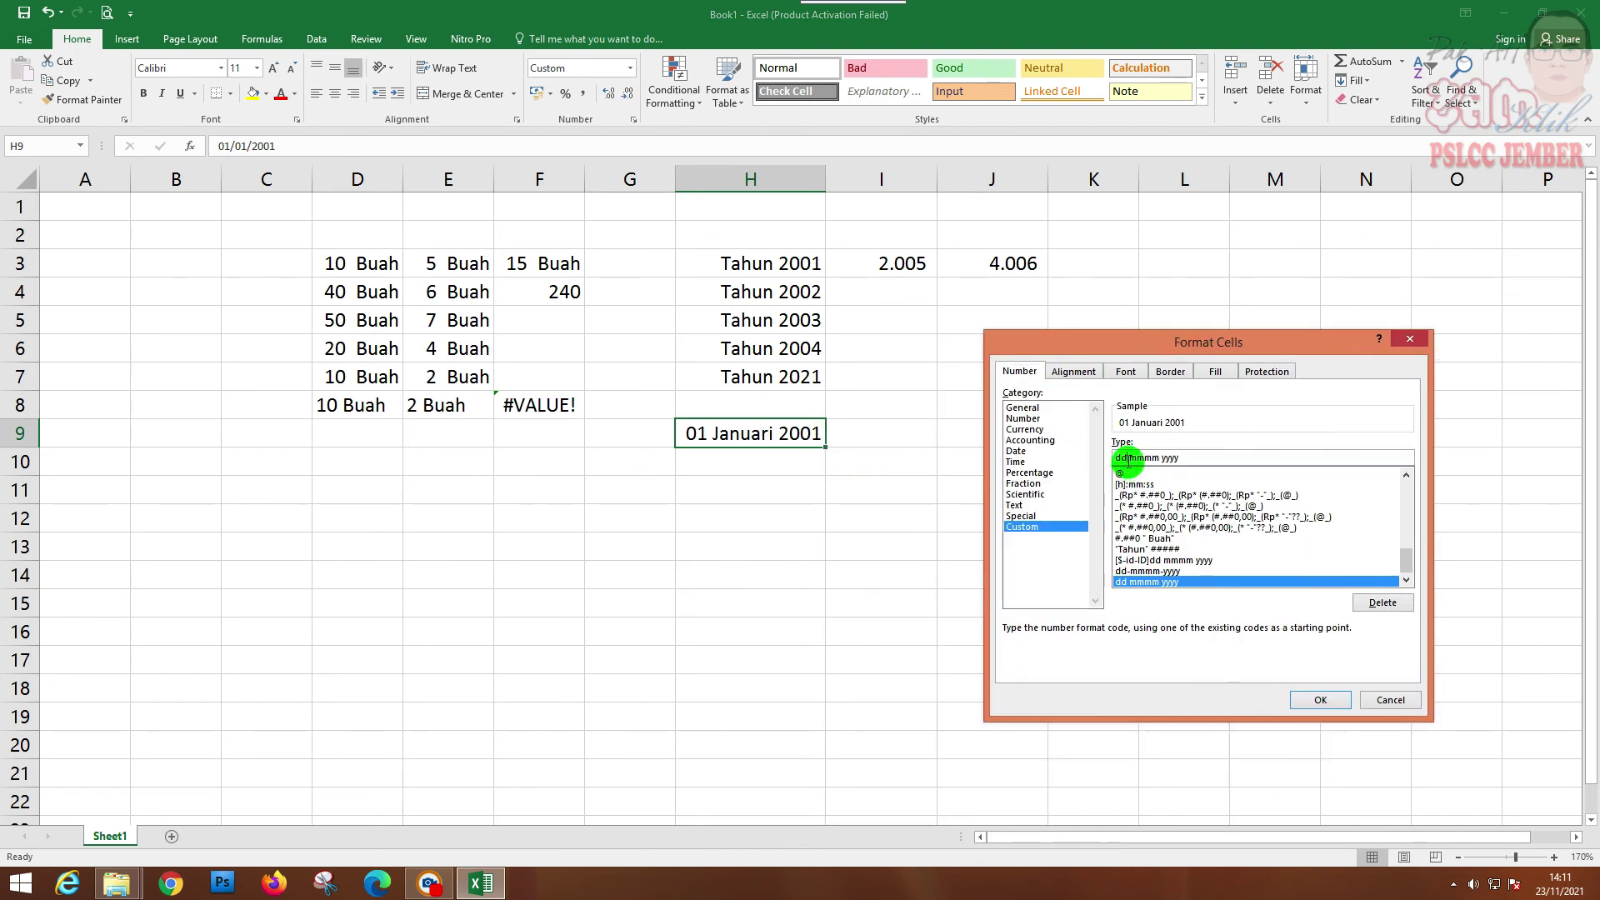
click(1161, 457)
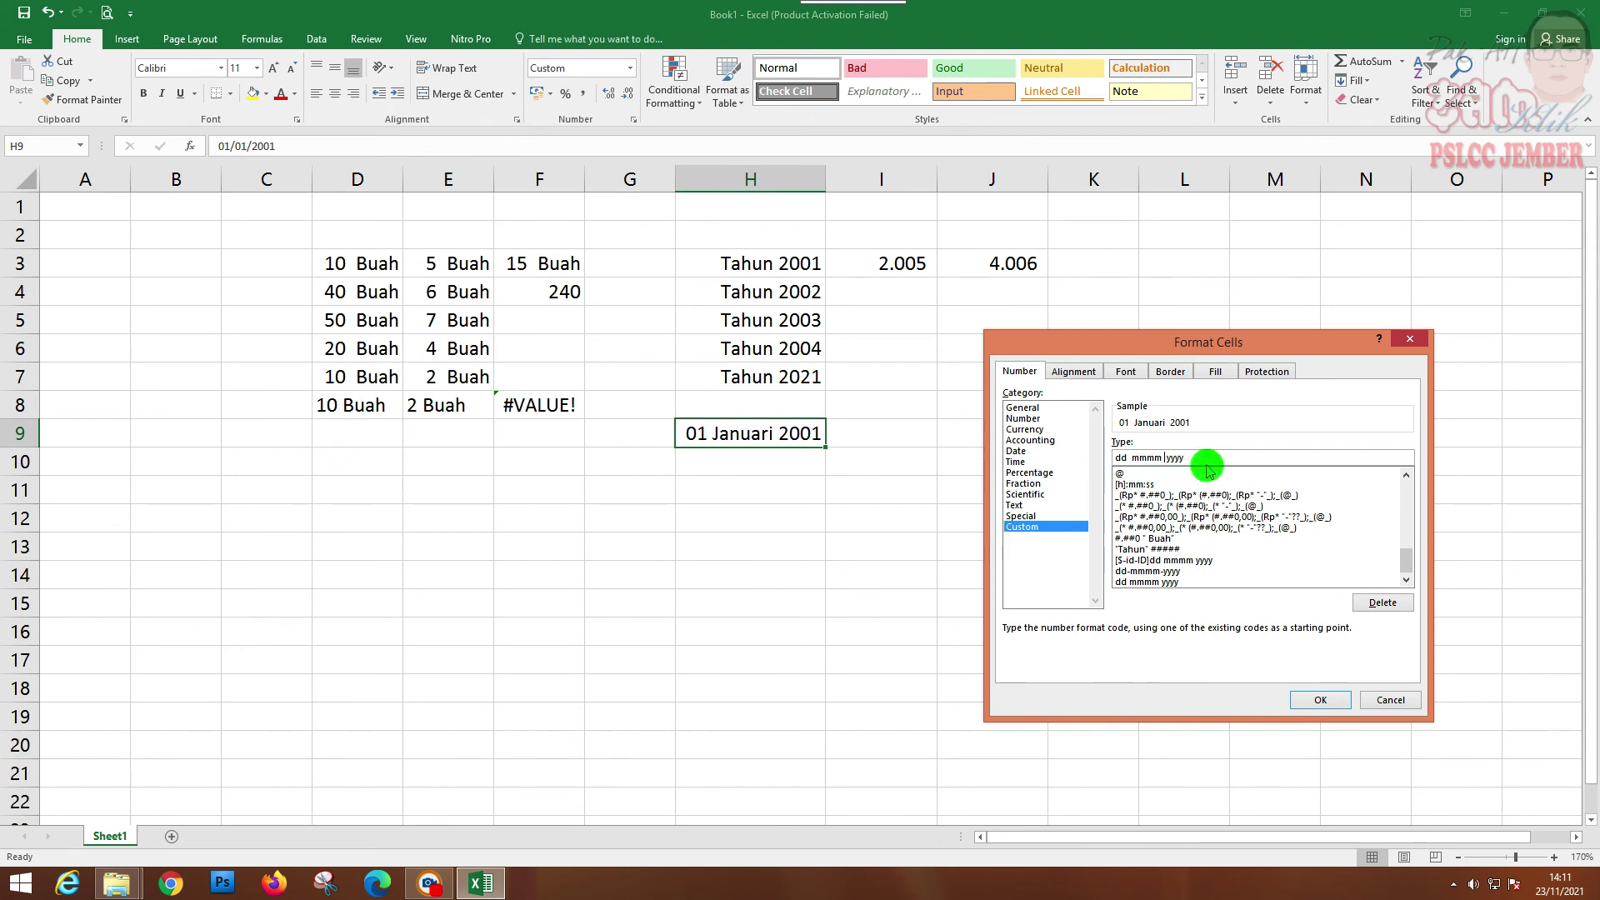
click(1318, 699)
click(926, 483)
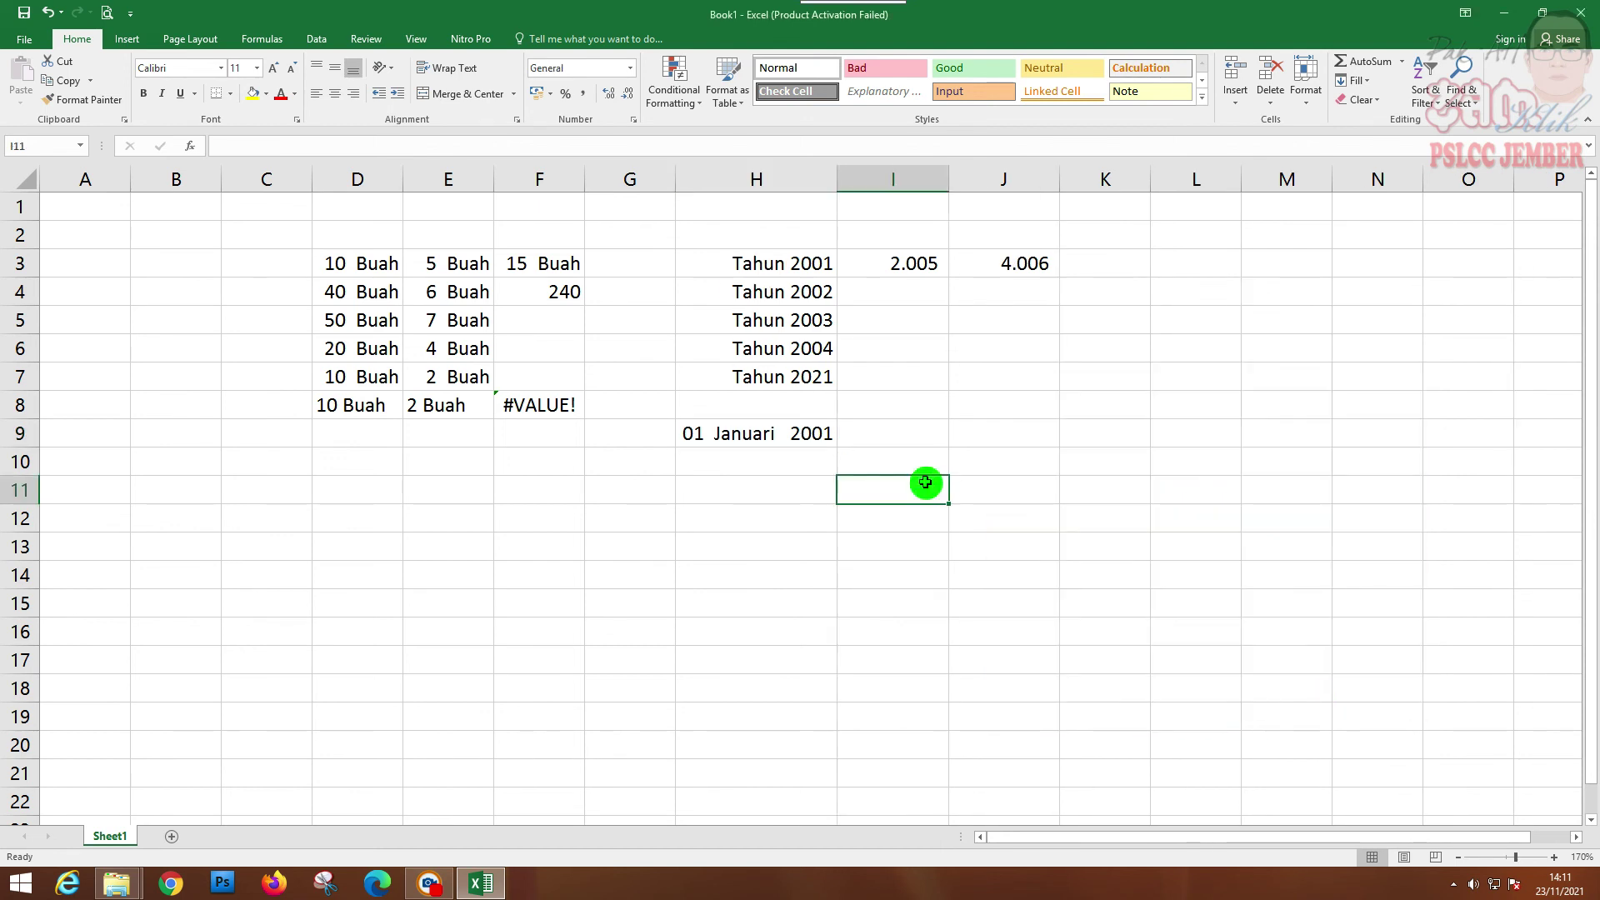
click(832, 498)
click(757, 422)
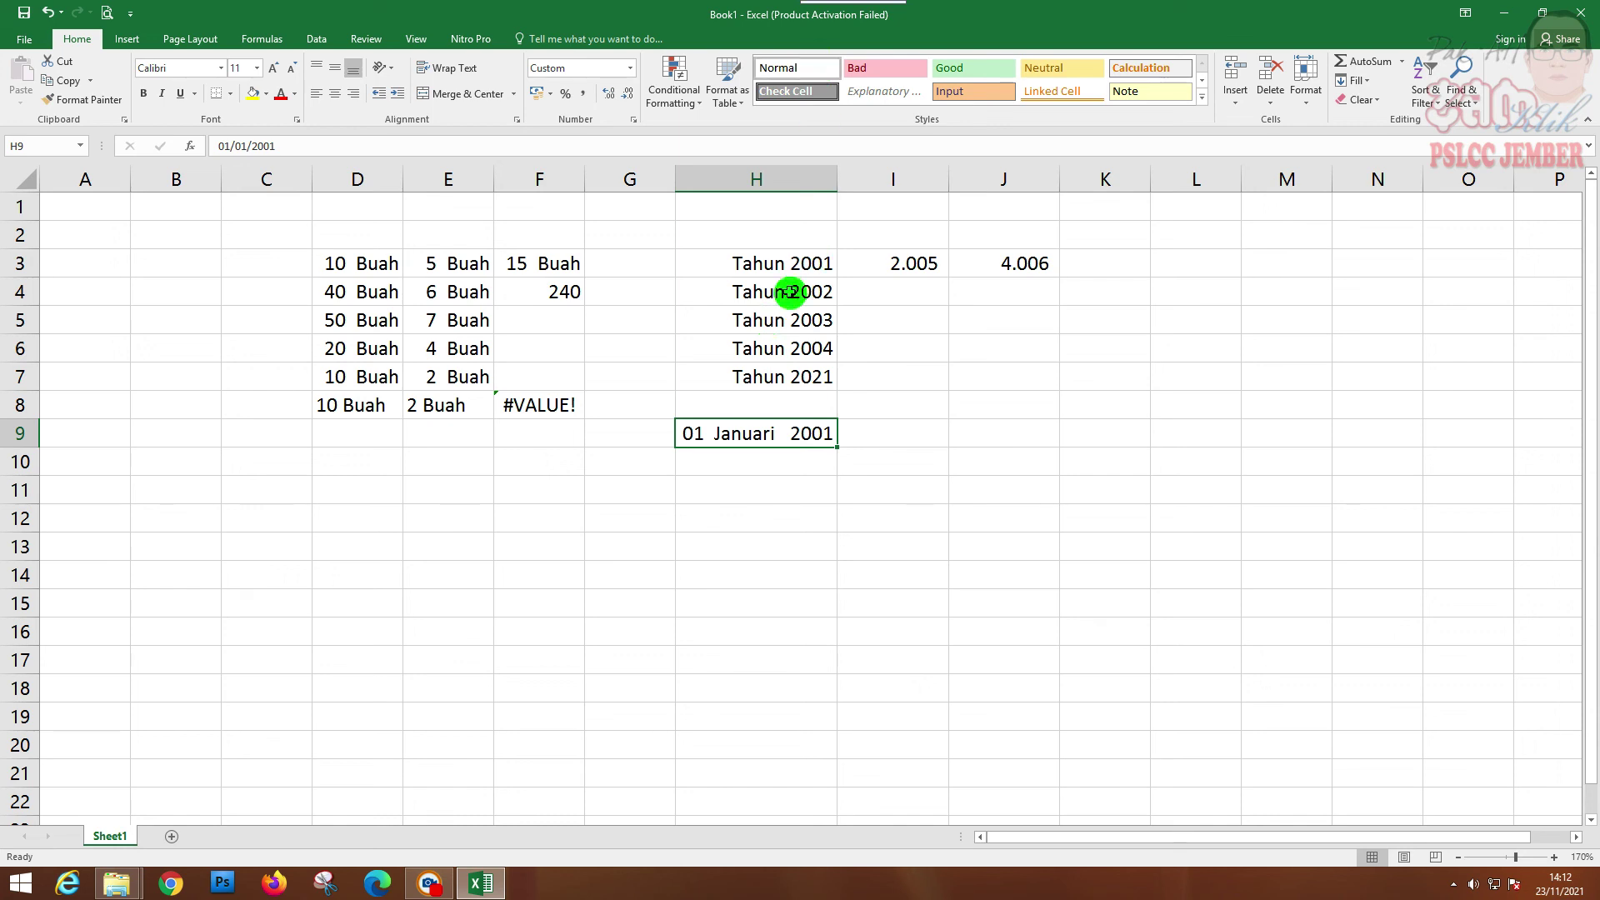
mouse_move(872, 37)
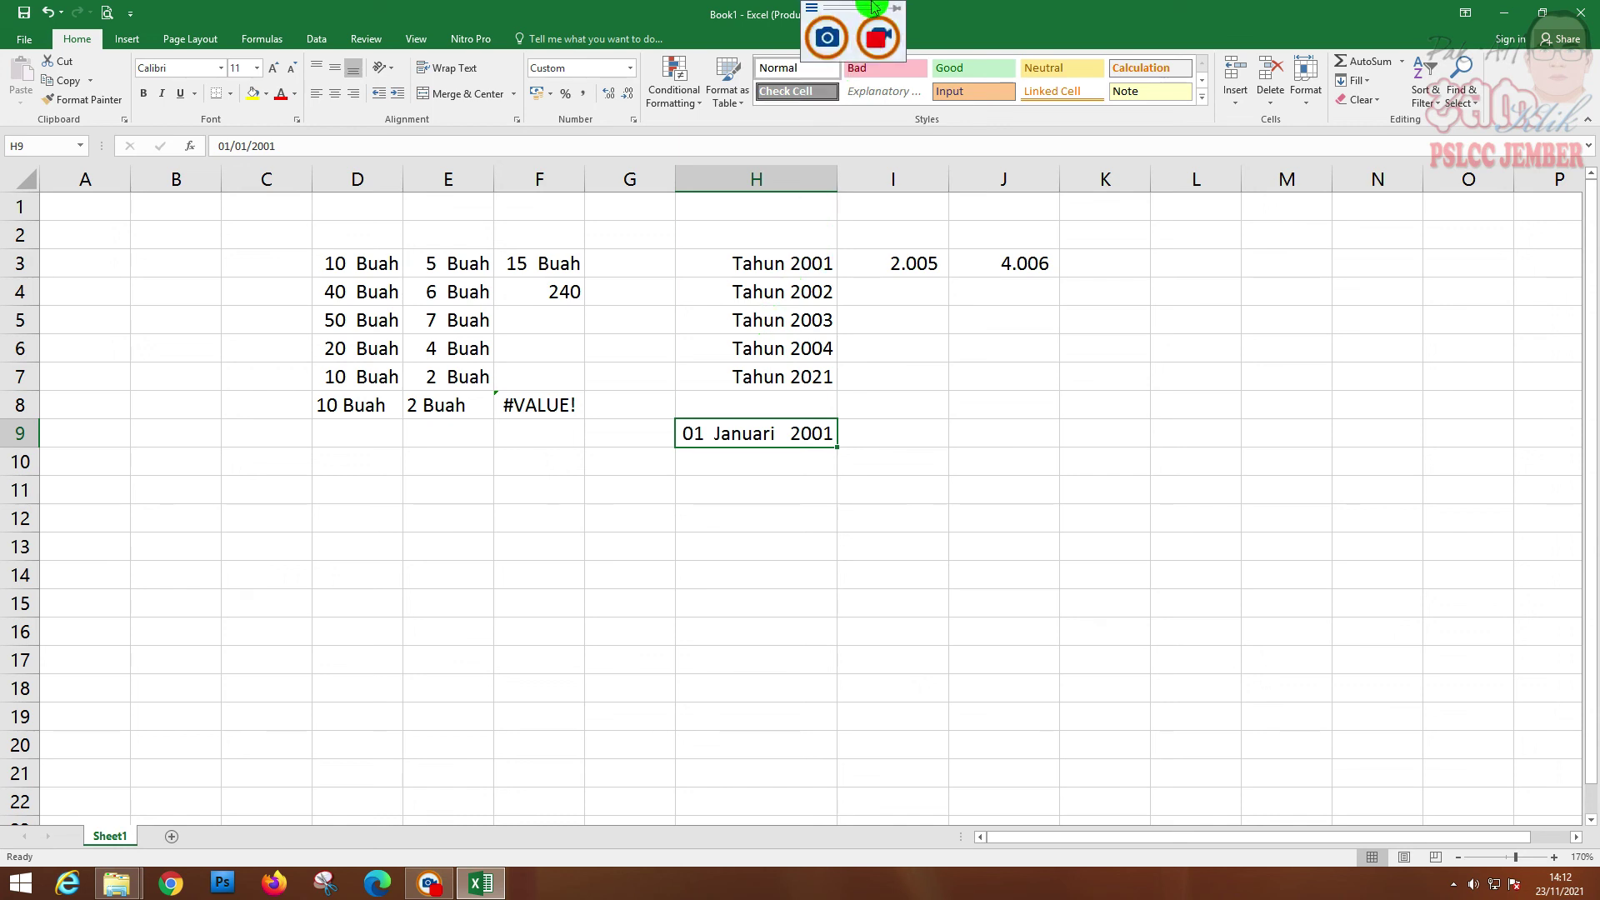